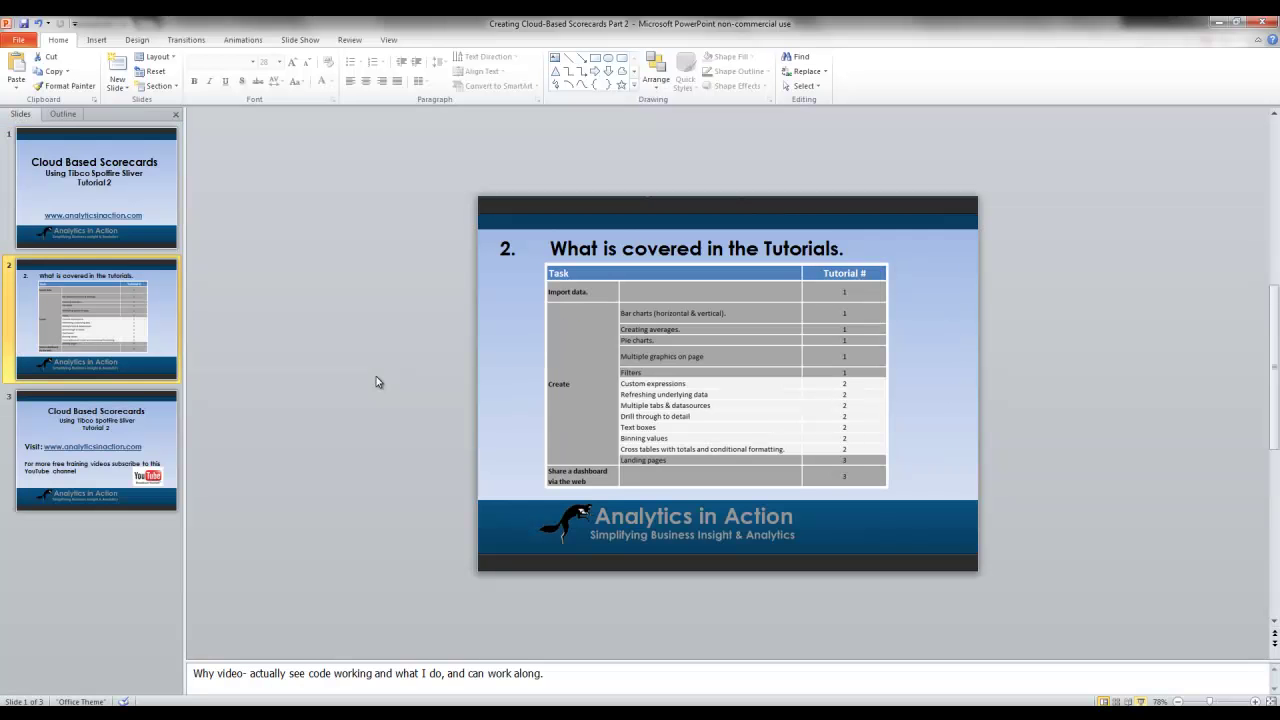
Switch from the PowerPoint slide to the Spotfire 'Up to Oct 2011.dxp' dashboard.
{"action": "key", "text": "alt+Tab"}
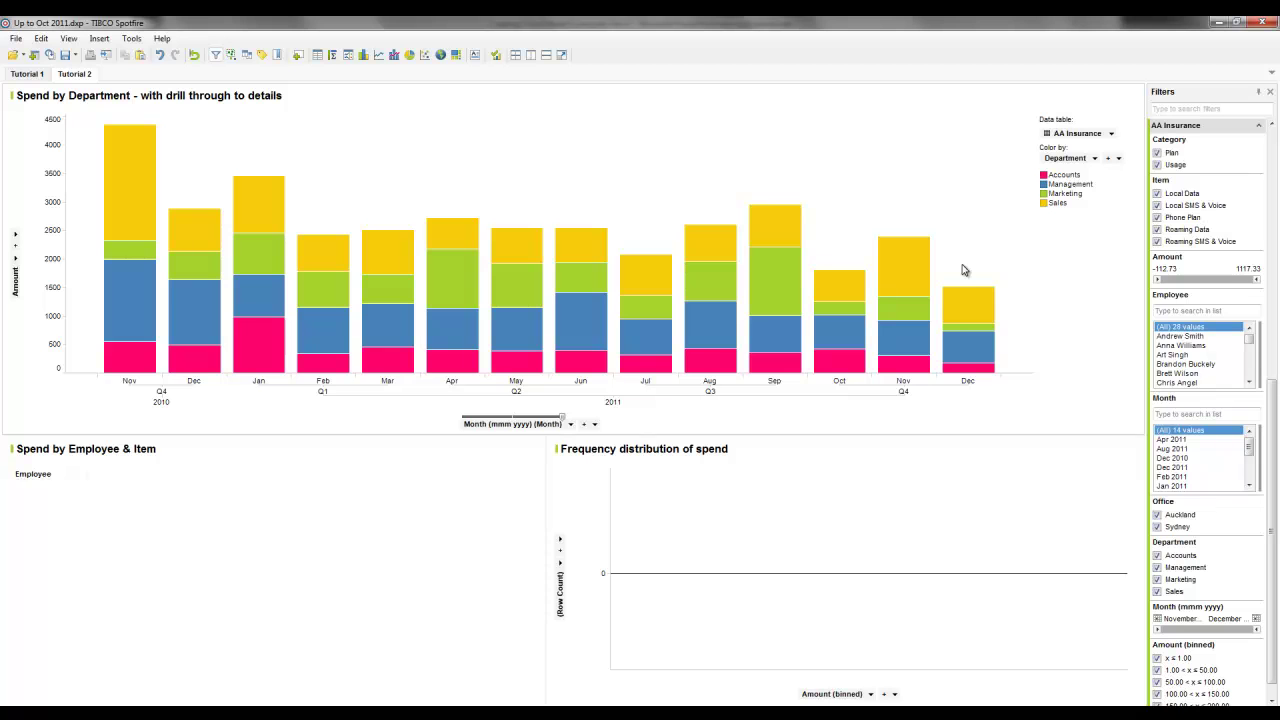
Mark various month bars (Dec, Sep–Dec, Jul–Dec, Jun, Apr), finishing with only Feb marked.
{"action": "left_click_drag", "start_coordinate": [962, 269], "coordinate": [1029, 388]}
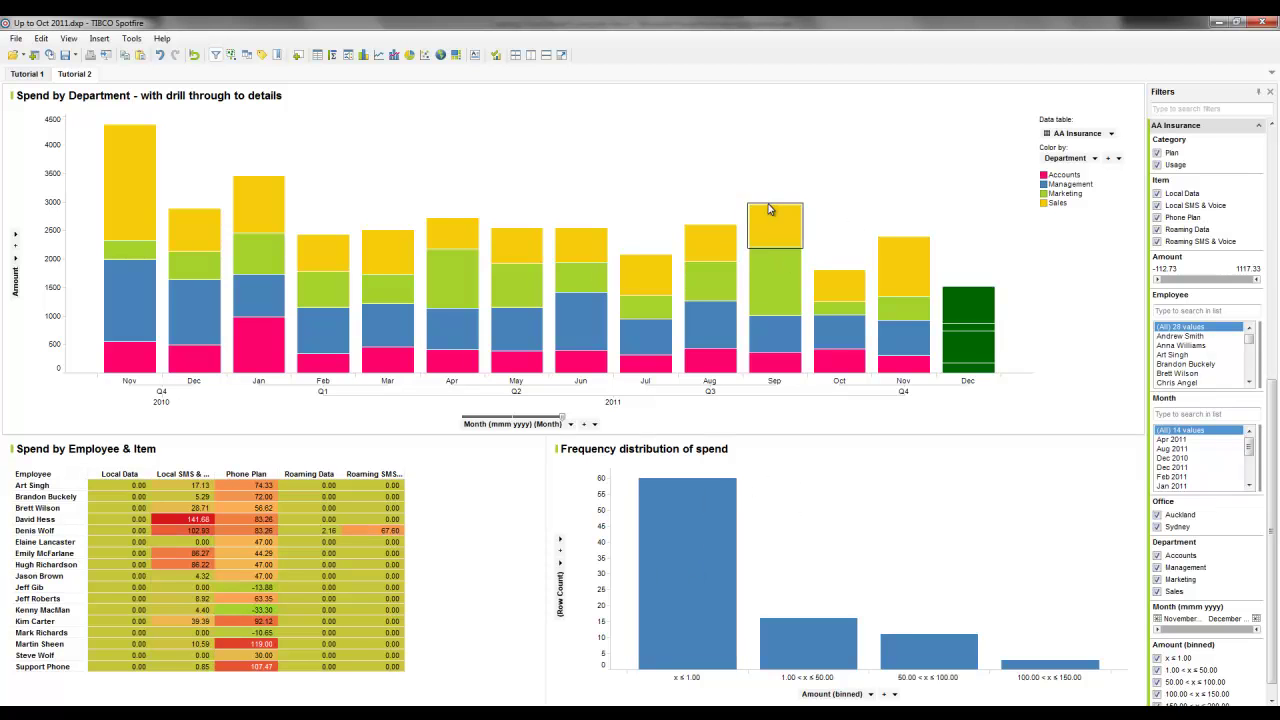
{"action": "left_click_drag", "start_coordinate": [767, 186], "coordinate": [1003, 382]}
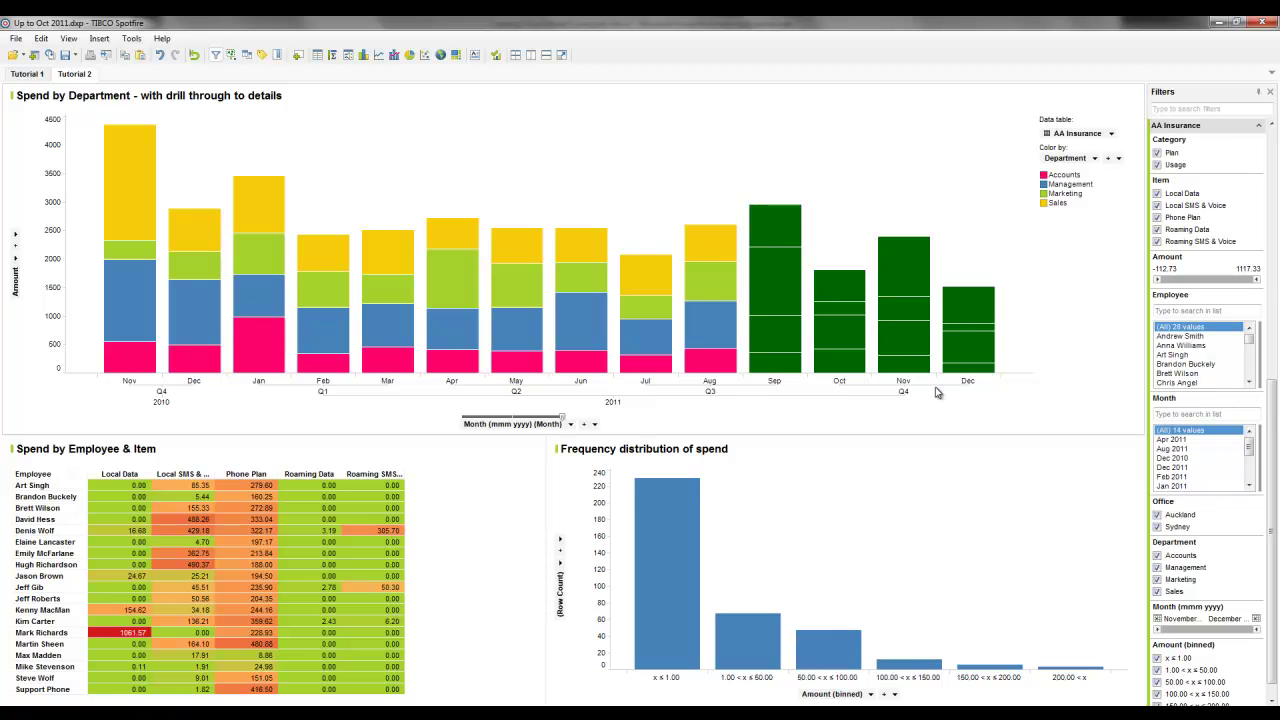
{"action": "left_click_drag", "start_coordinate": [661, 220], "coordinate": [1012, 366]}
{"action": "left_click_drag", "start_coordinate": [566, 205], "coordinate": [604, 390]}
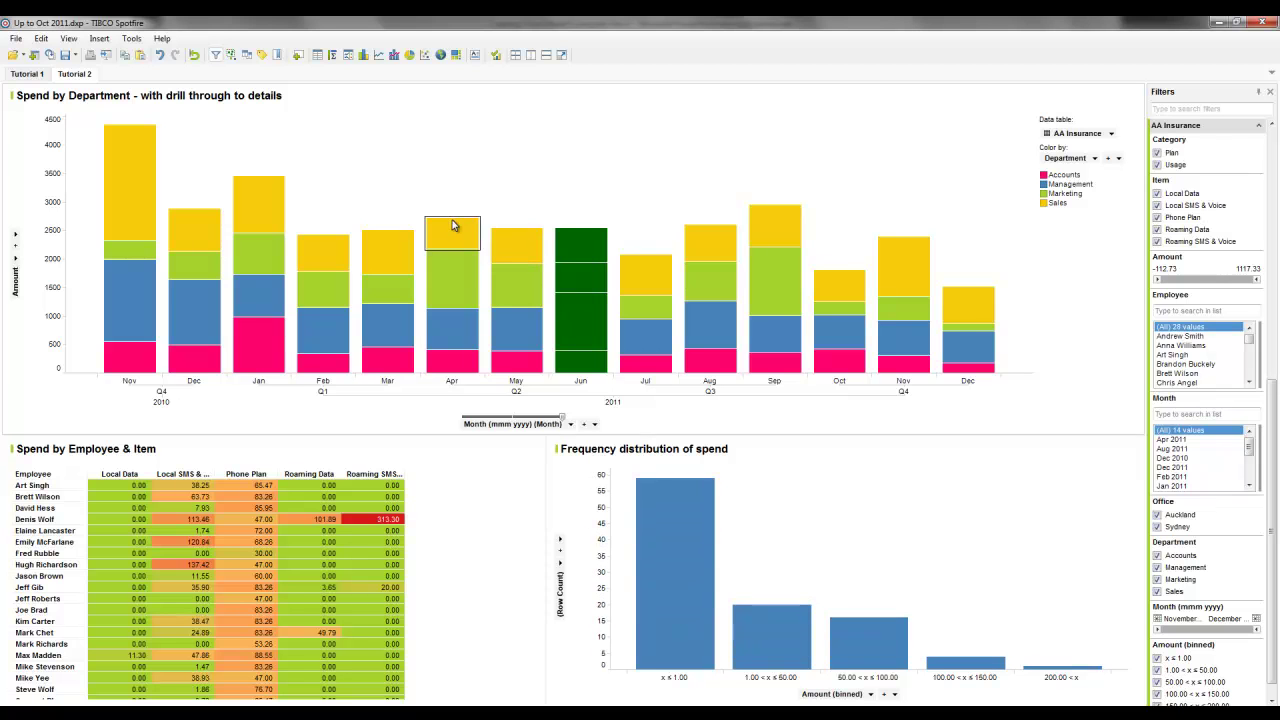
{"action": "left_click_drag", "start_coordinate": [440, 202], "coordinate": [488, 396]}
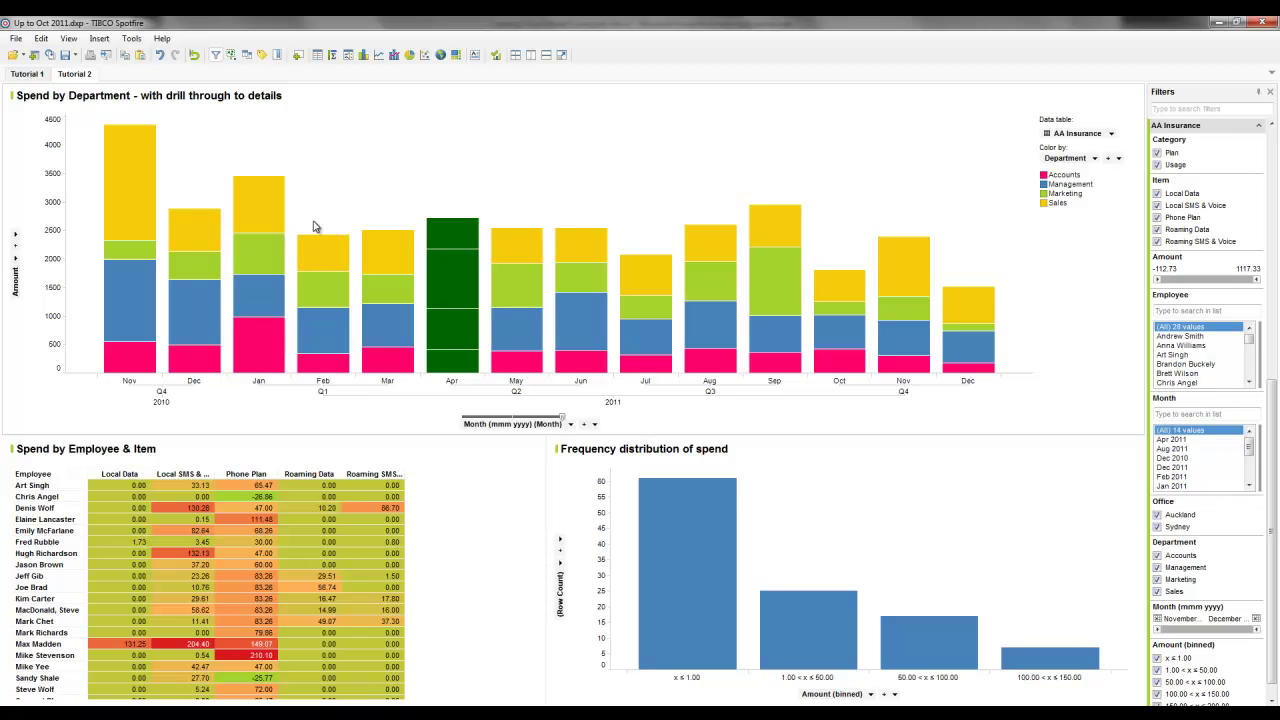
{"action": "left_click_drag", "start_coordinate": [314, 229], "coordinate": [352, 394]}
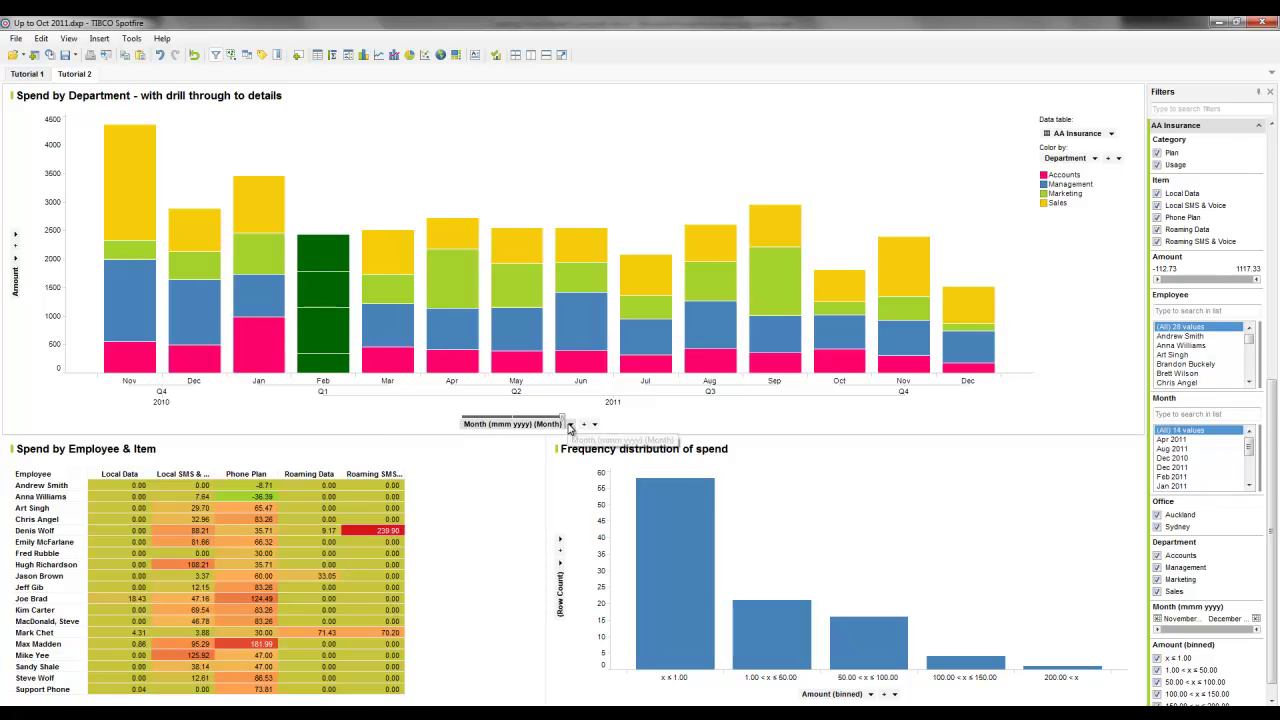
Roll the spend bars up to quarters and years with the axis hierarchy slider.
{"action": "left_click_drag", "start_coordinate": [566, 423], "coordinate": [510, 423]}
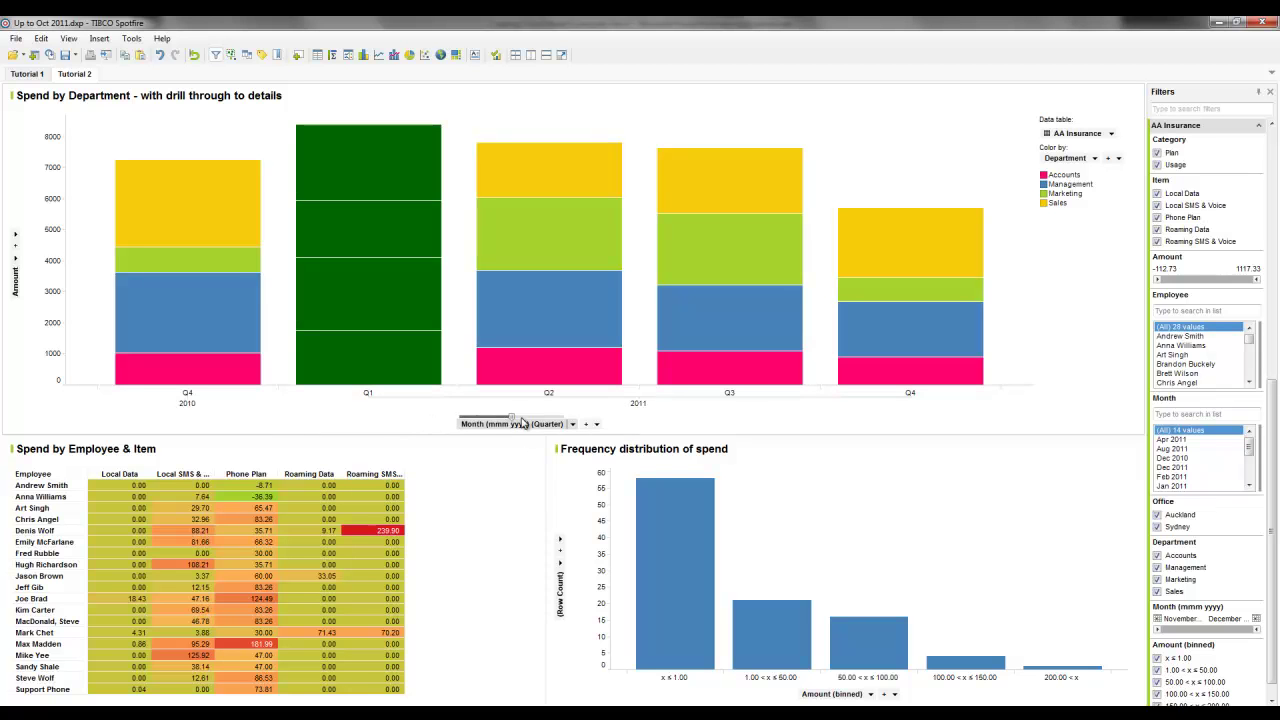
{"action": "left_click", "coordinate": [516, 423]}
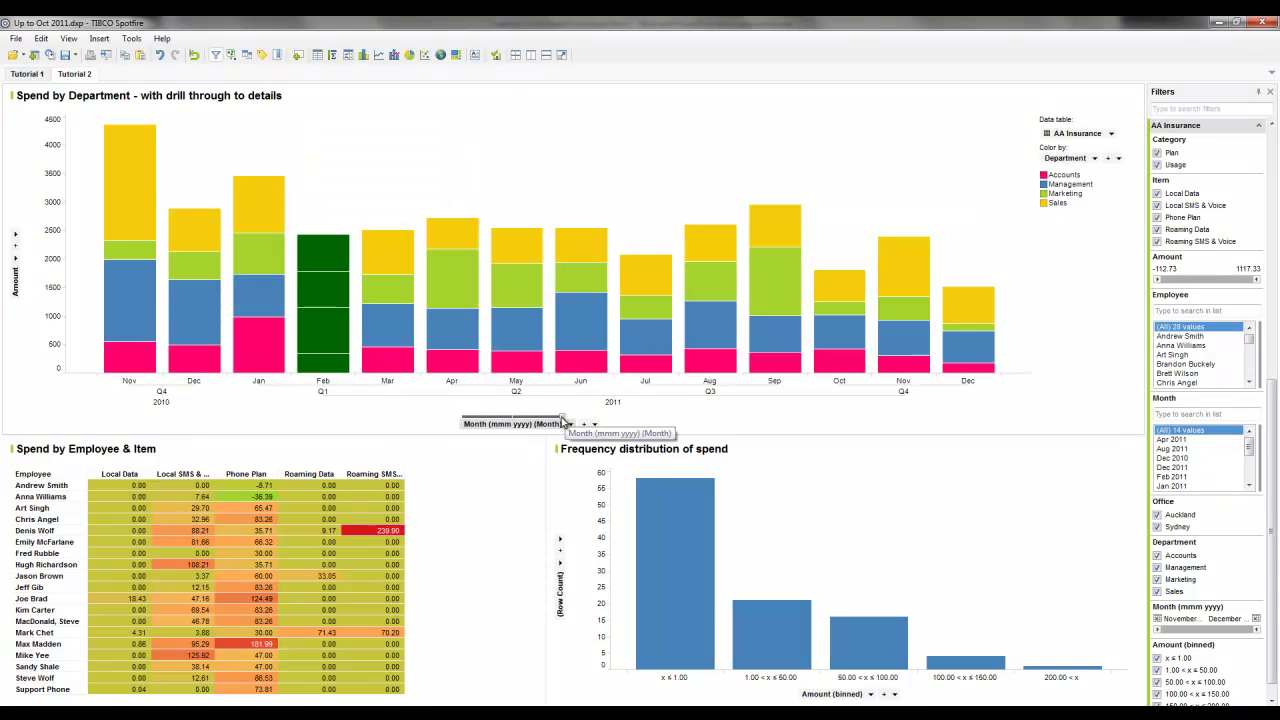
{"action": "left_click_drag", "start_coordinate": [515, 421], "coordinate": [462, 421]}
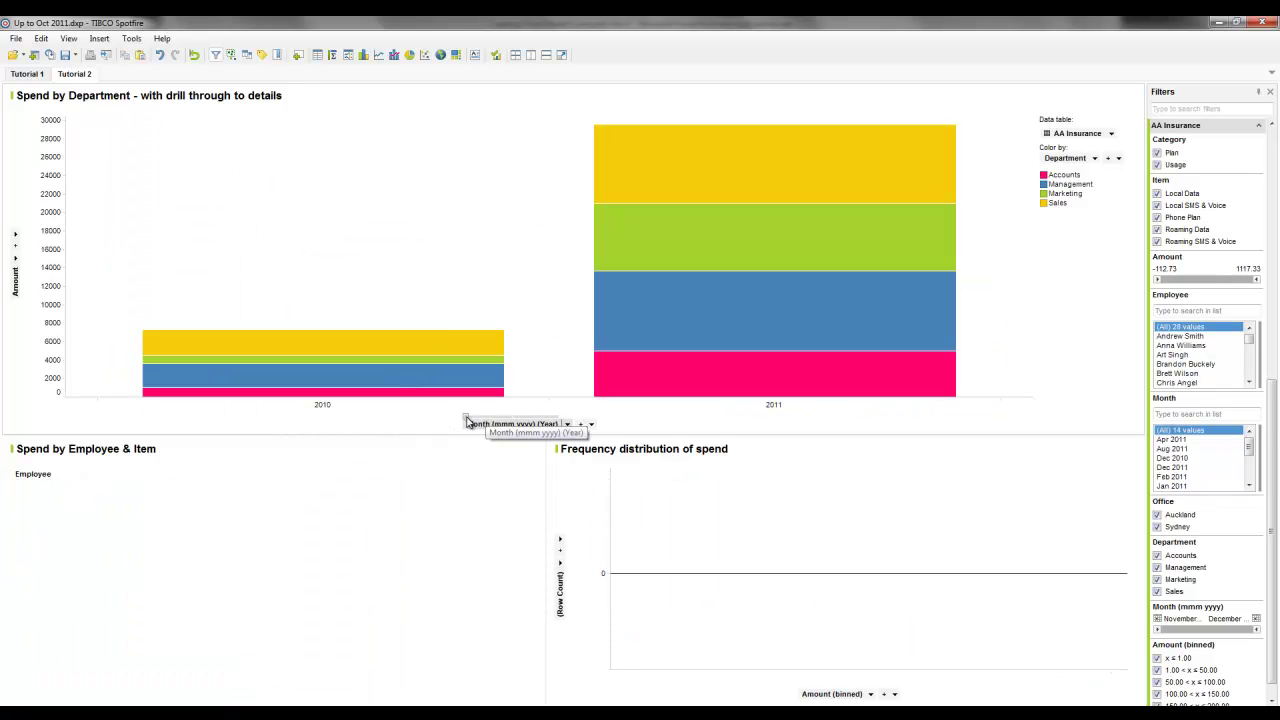
{"action": "left_click_drag", "start_coordinate": [503, 421], "coordinate": [510, 421]}
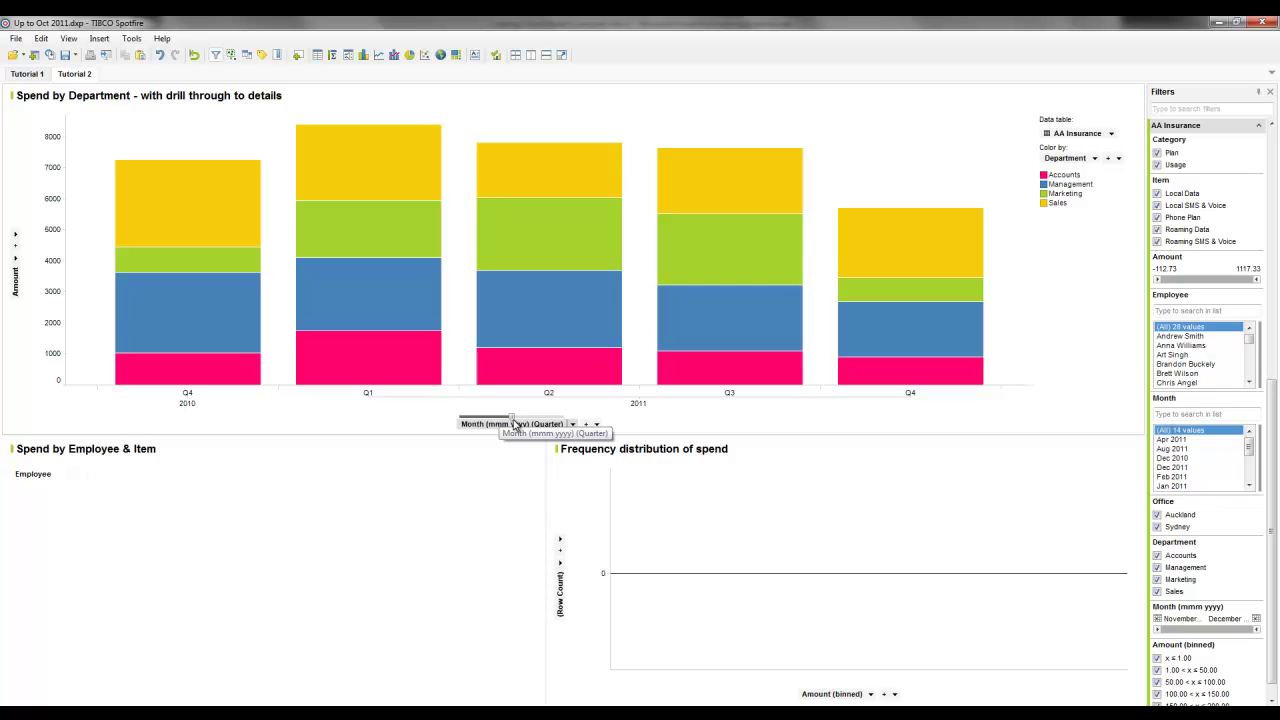
Return the chart to monthly bars, mark Dec, and bring the Chrome tutorial post forward.
{"action": "left_click_drag", "start_coordinate": [515, 421], "coordinate": [560, 421]}
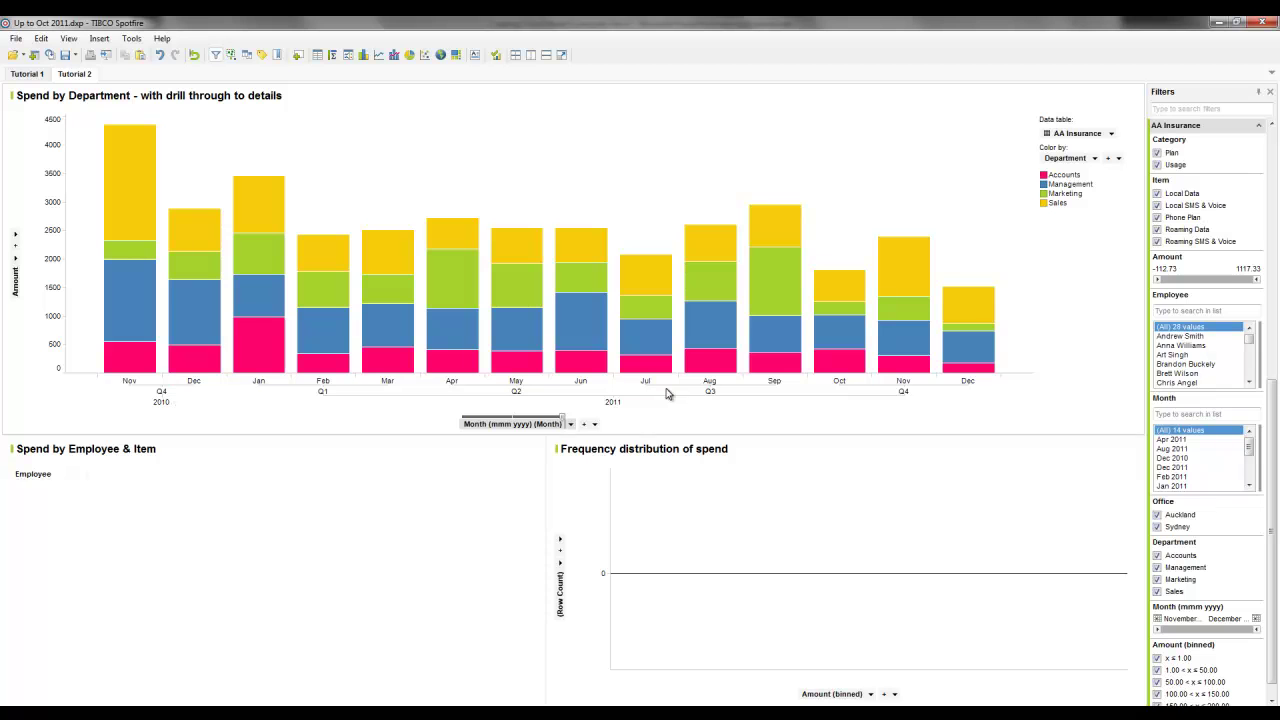
{"action": "left_click_drag", "start_coordinate": [962, 263], "coordinate": [1023, 385]}
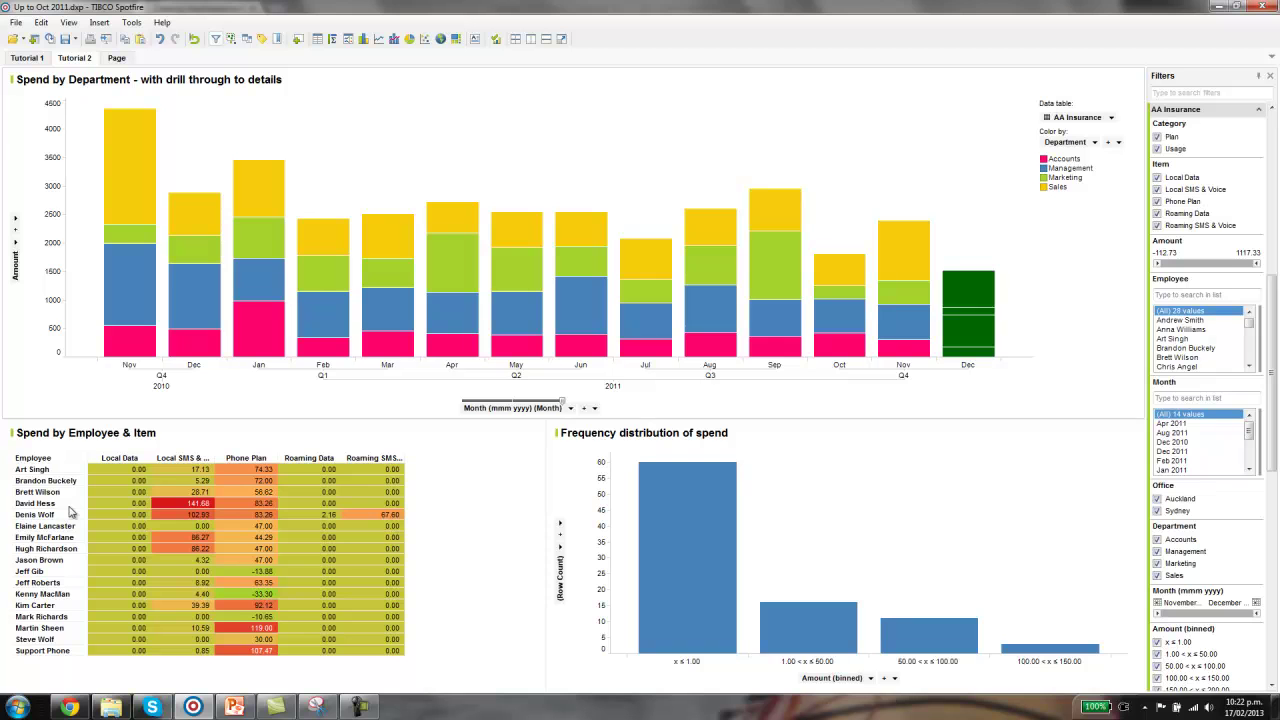
{"action": "left_click", "coordinate": [66, 709]}
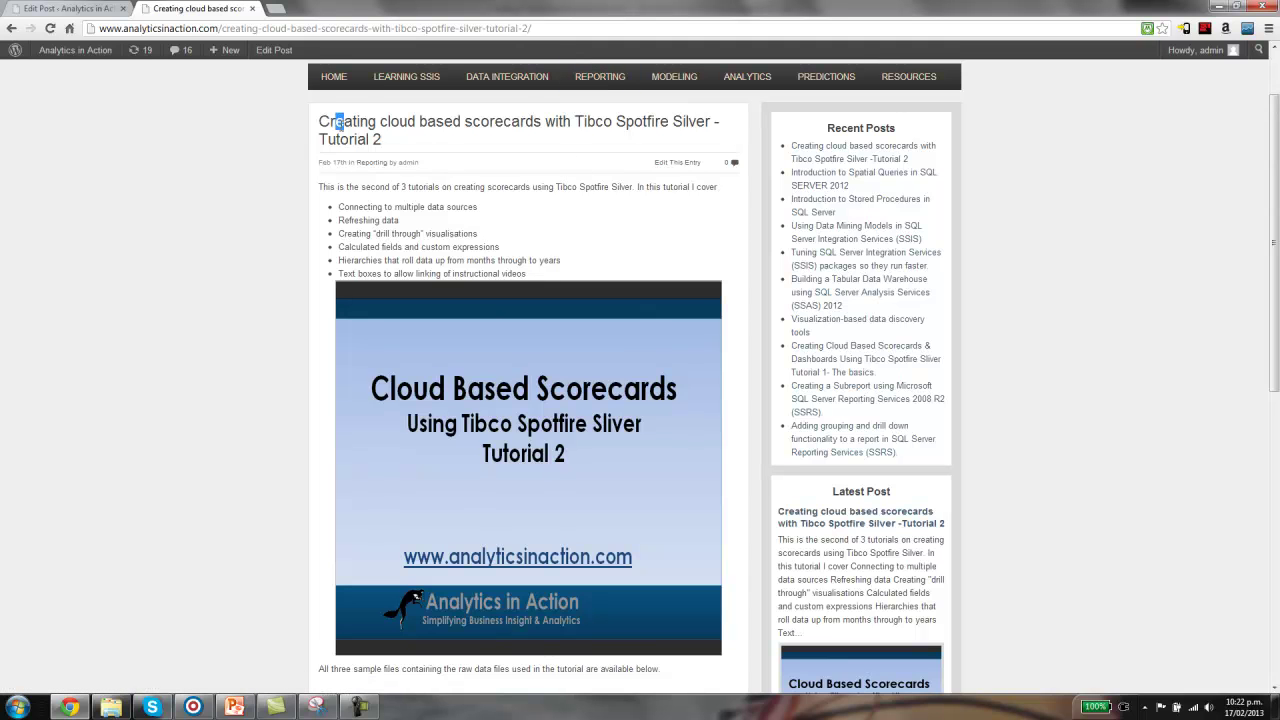
Open the blog post's 'Download raw data files' link in a new browser tab.
{"action": "left_click_drag", "start_coordinate": [352, 122], "coordinate": [463, 143]}
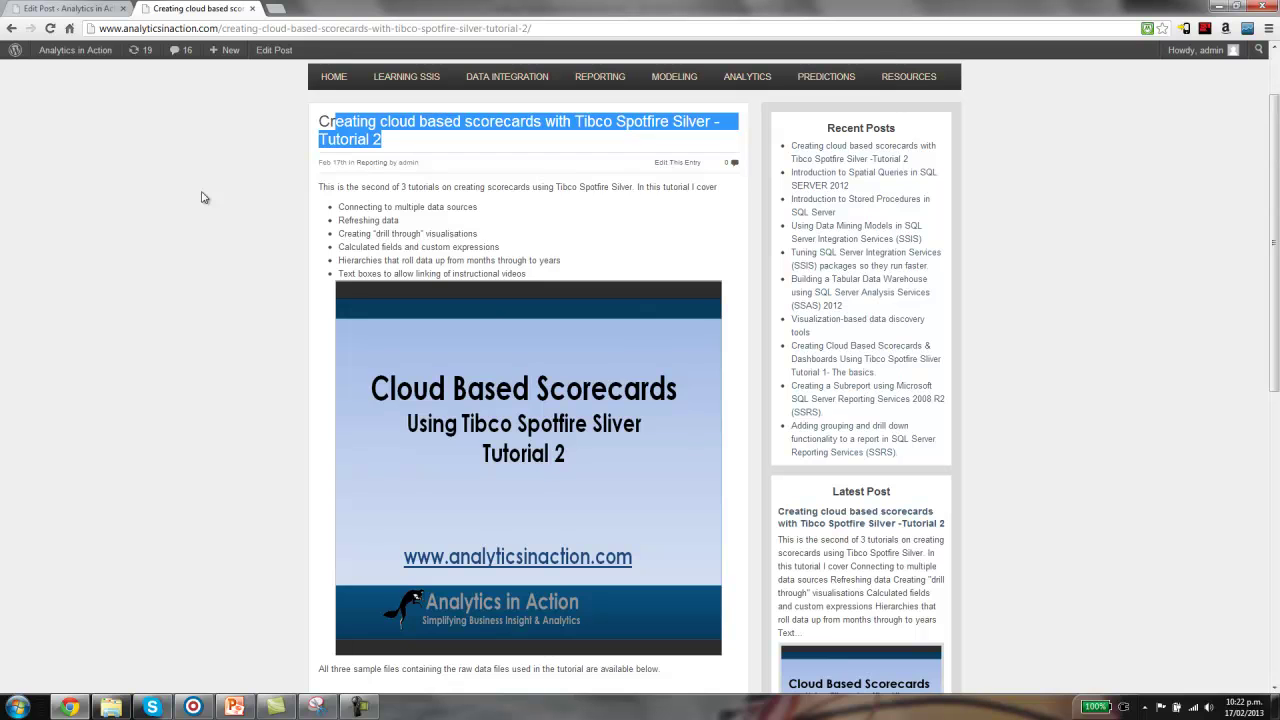
{"action": "scroll", "coordinate": [344, 423], "scroll_direction": "down", "scroll_amount": 4}
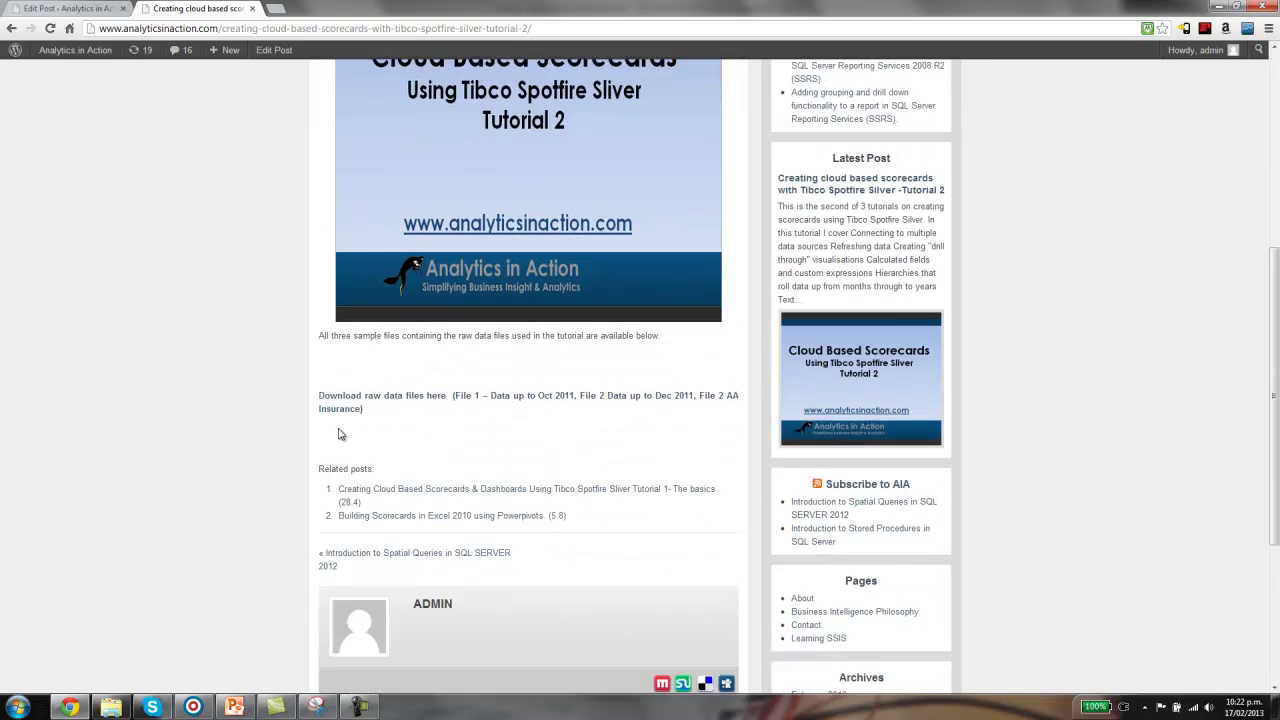
{"action": "right_click", "coordinate": [420, 337]}
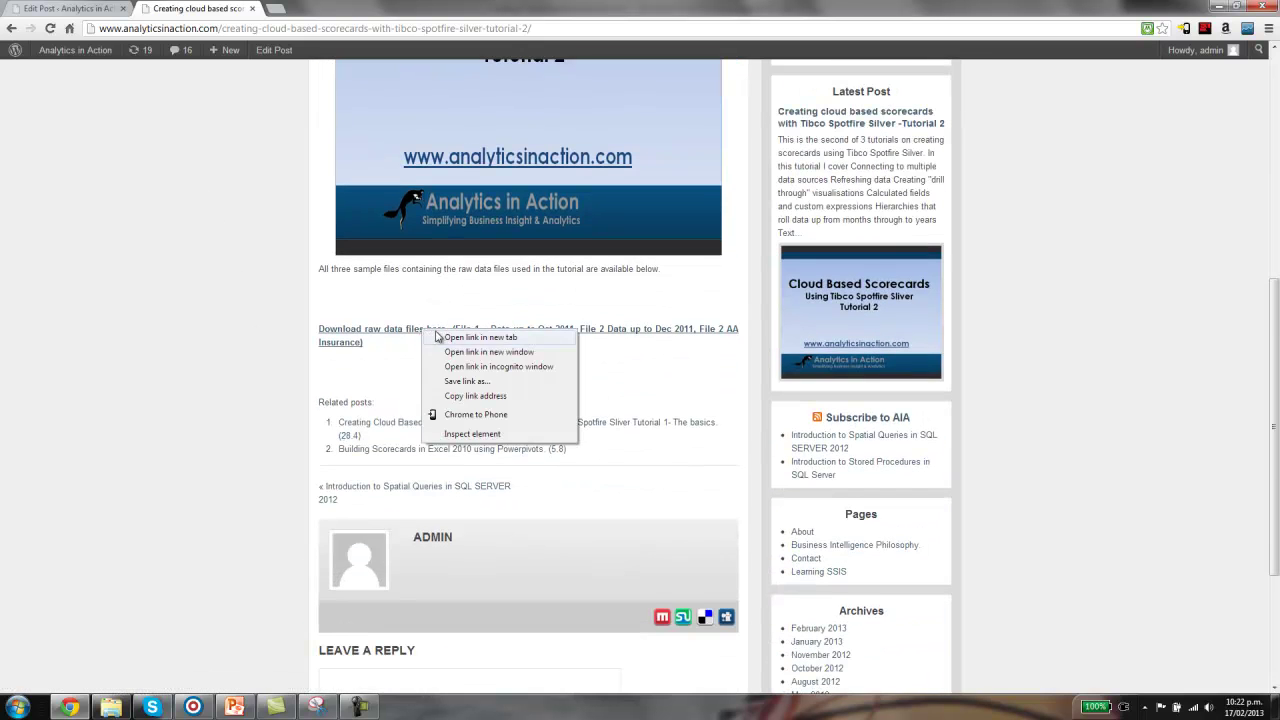
{"action": "left_click", "coordinate": [449, 338]}
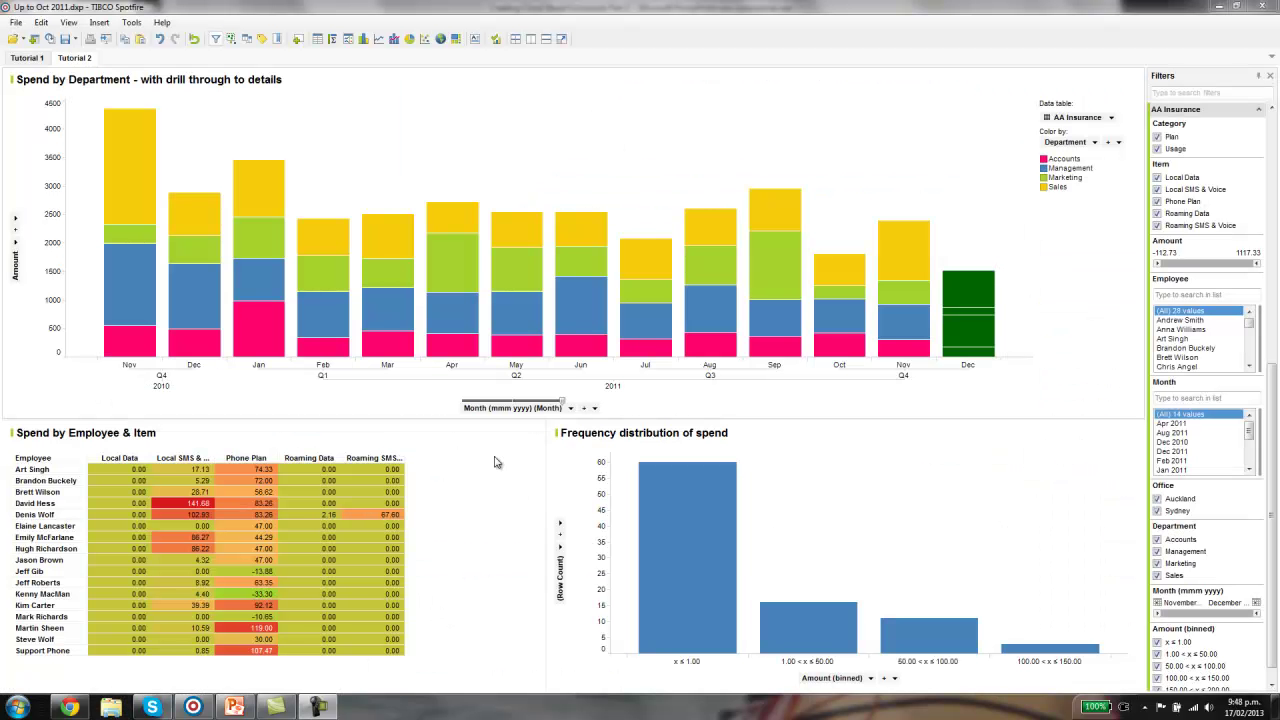
Show the Tutorial 1 page with its Plan/Usage bars and pie charts, then open the File menu.
{"action": "left_click", "coordinate": [27, 59]}
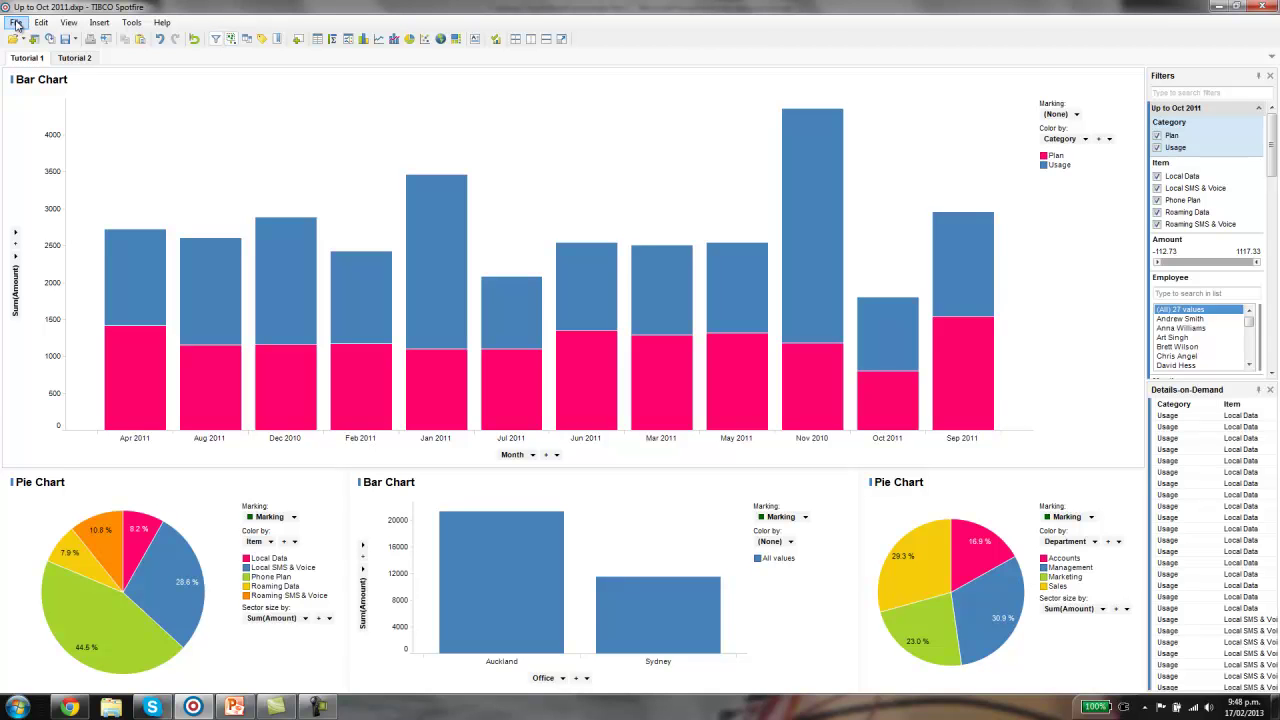
{"action": "left_click", "coordinate": [16, 24]}
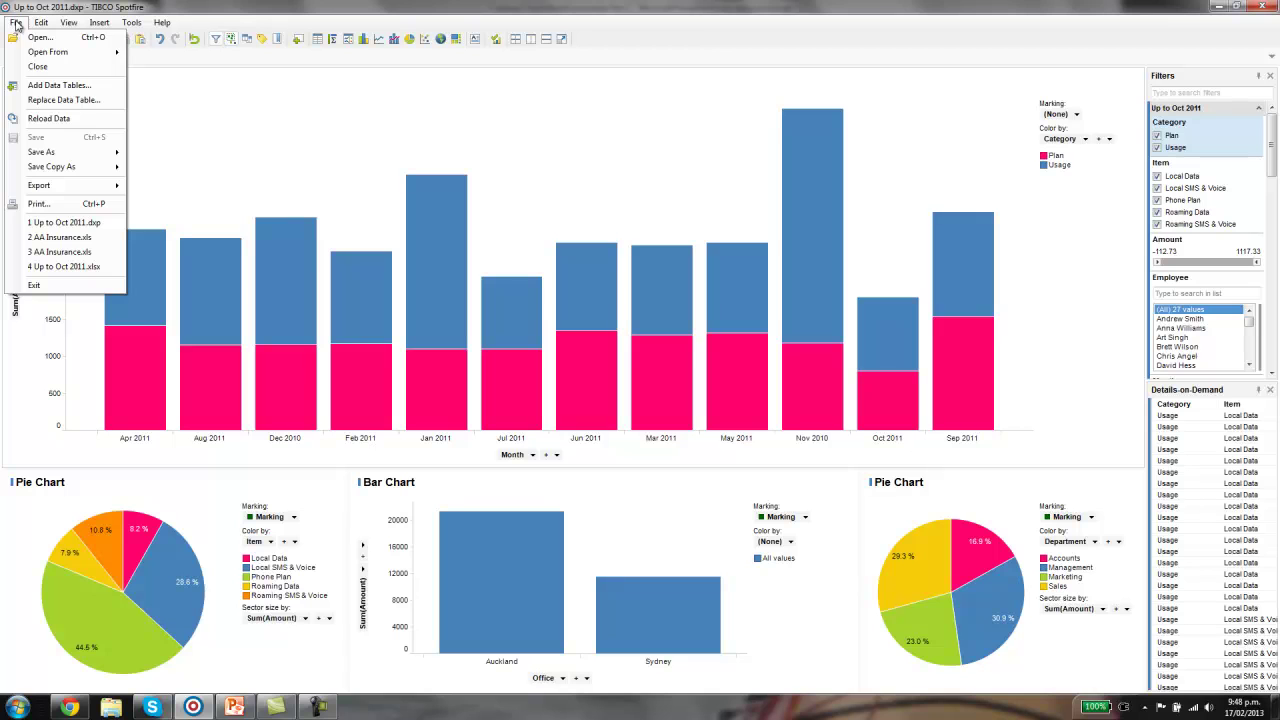
{"action": "left_click", "coordinate": [59, 124]}
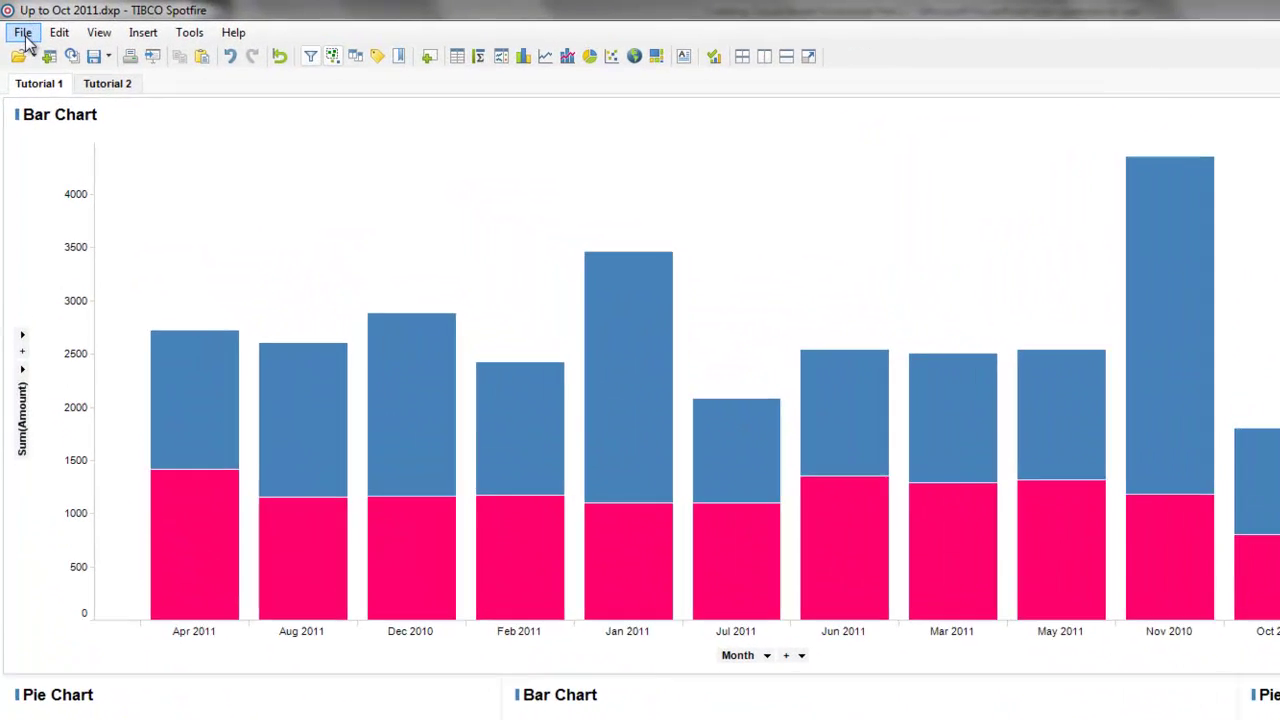
{"action": "left_click", "coordinate": [16, 24]}
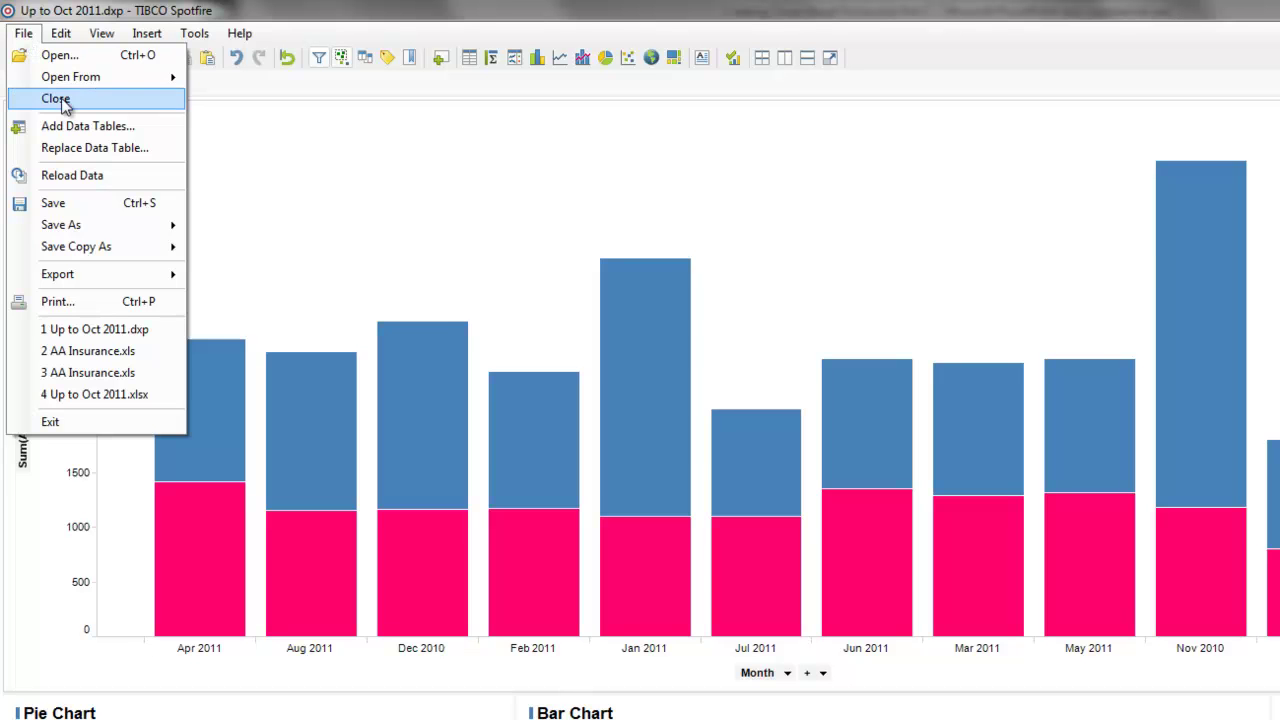
Replace the Up to Oct 2011 data table with the Up to Dec 2011 Excel file.
{"action": "left_click", "coordinate": [94, 147]}
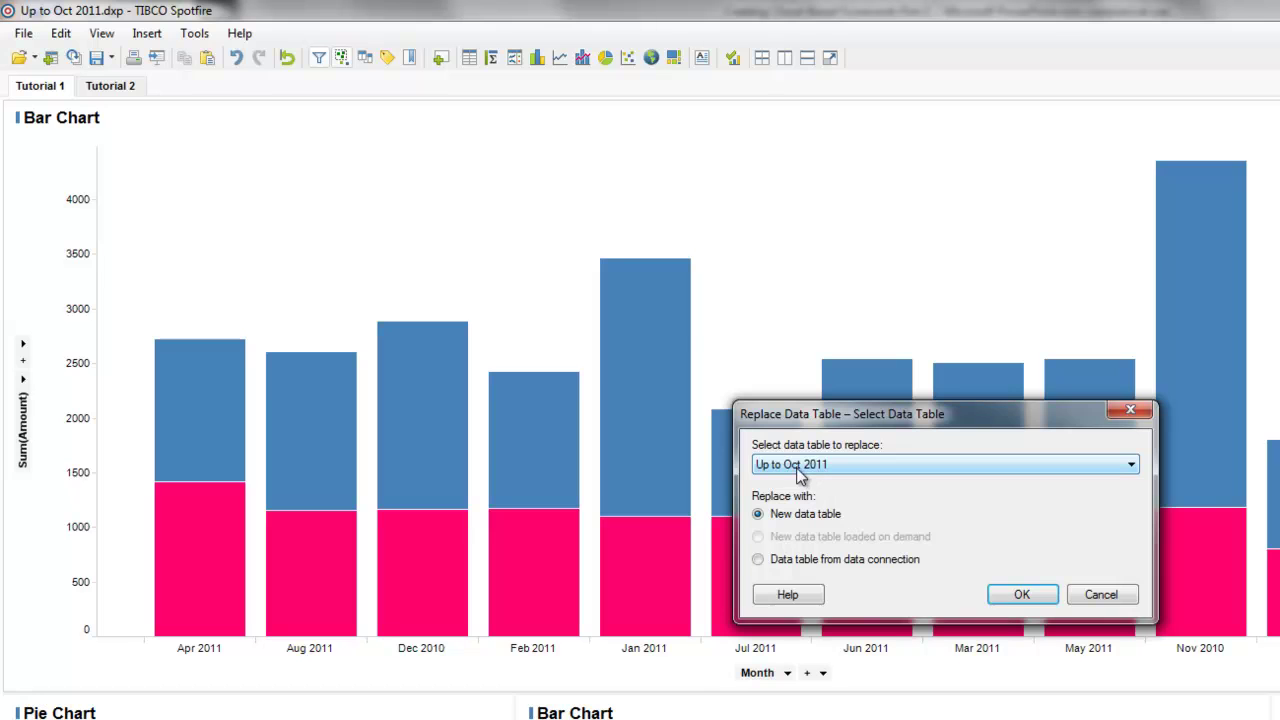
{"action": "left_click", "coordinate": [1016, 594]}
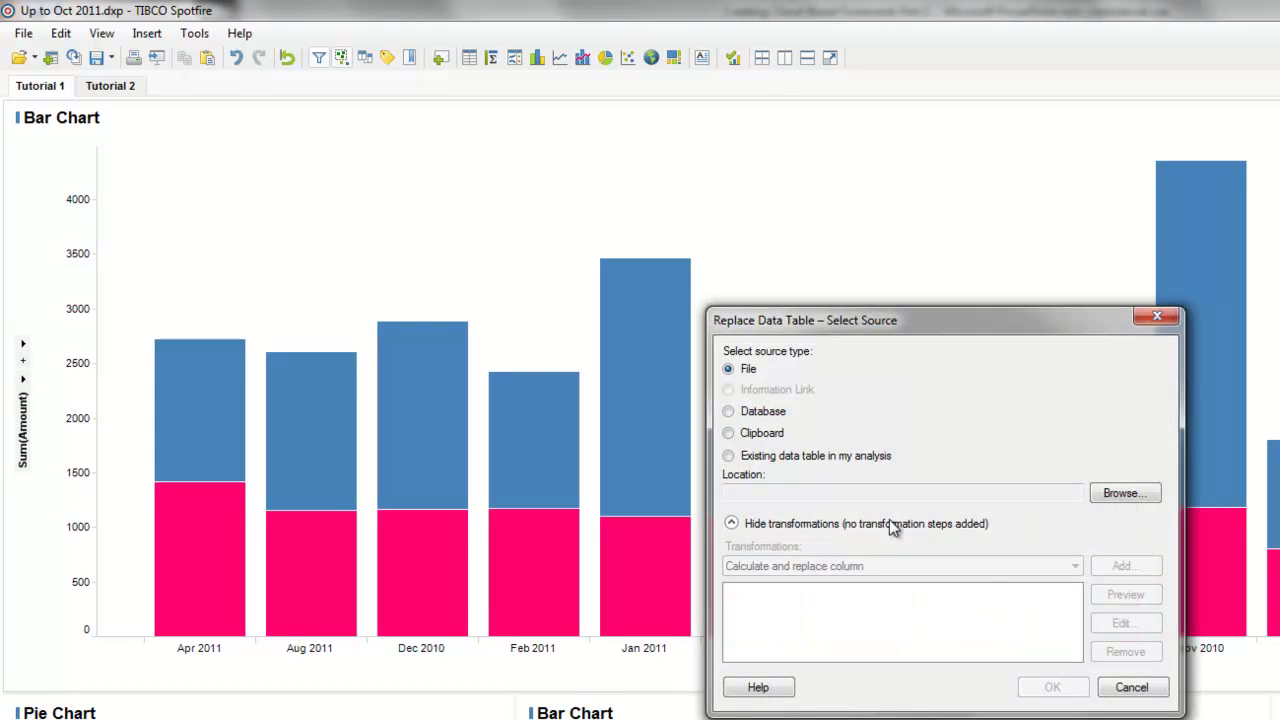
{"action": "left_click", "coordinate": [1127, 497]}
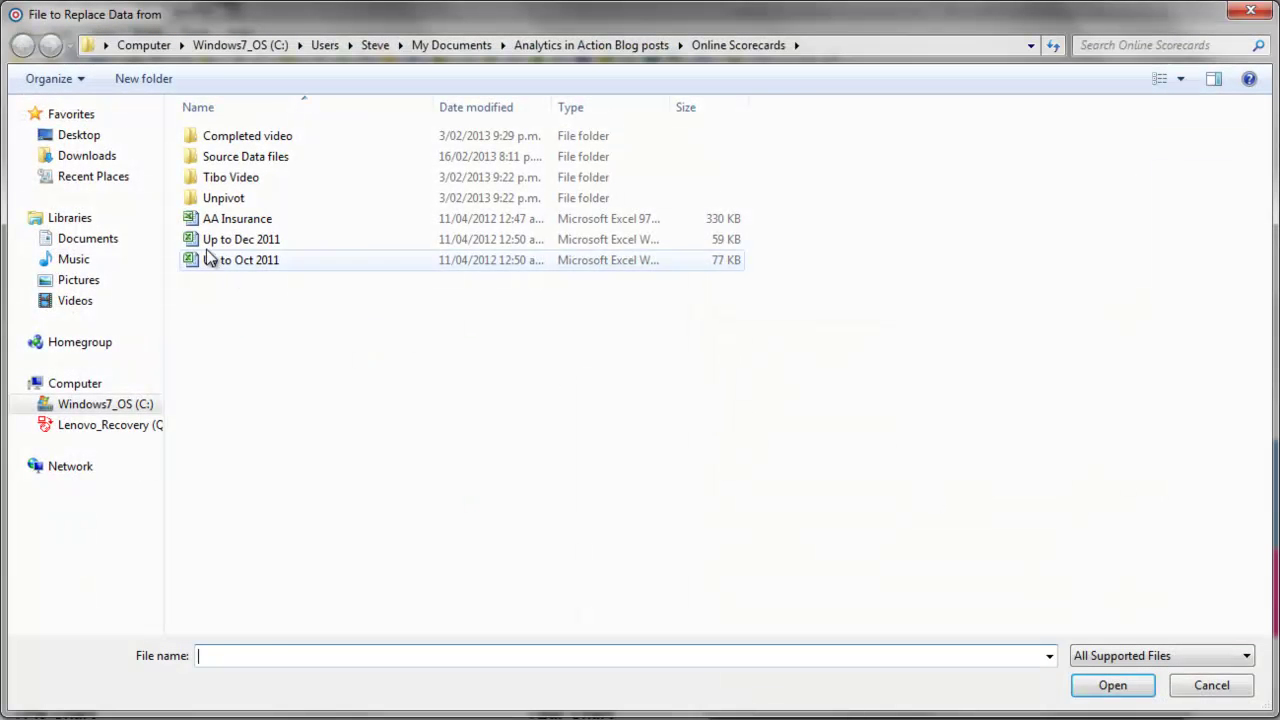
{"action": "left_click", "coordinate": [247, 245]}
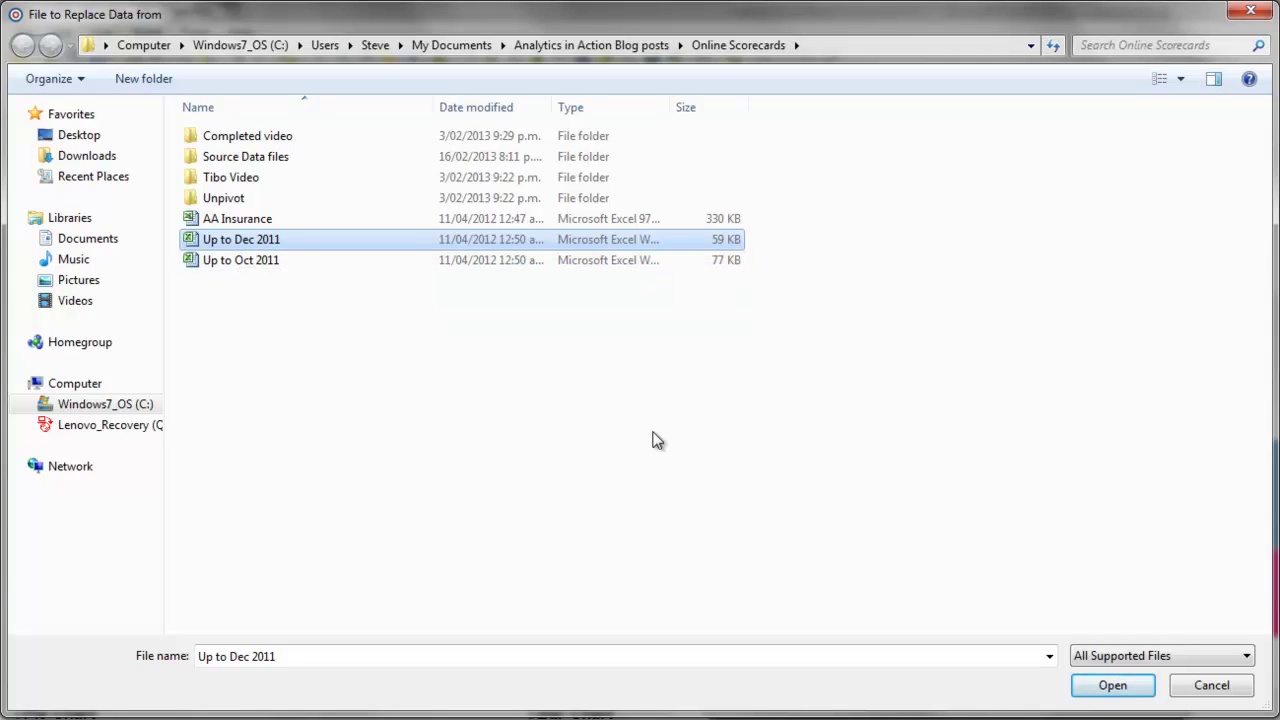
{"action": "left_click", "coordinate": [1112, 685]}
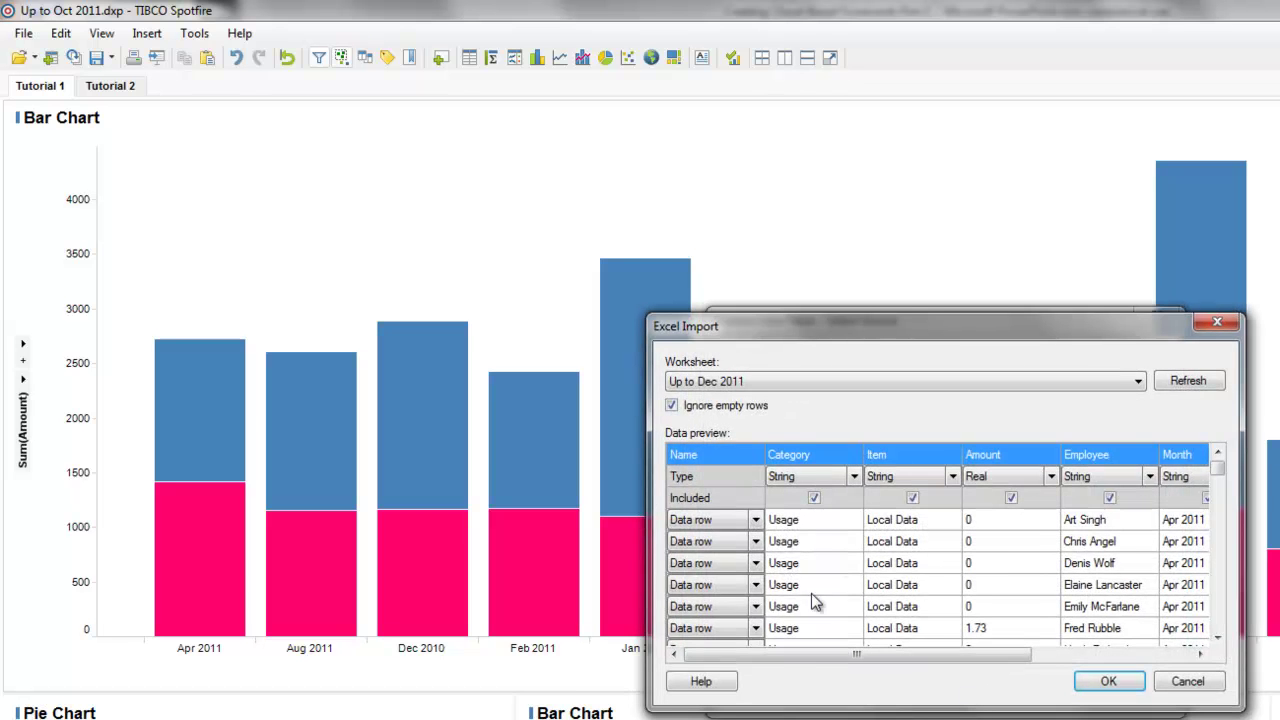
{"action": "left_click_drag", "start_coordinate": [789, 662], "coordinate": [849, 655]}
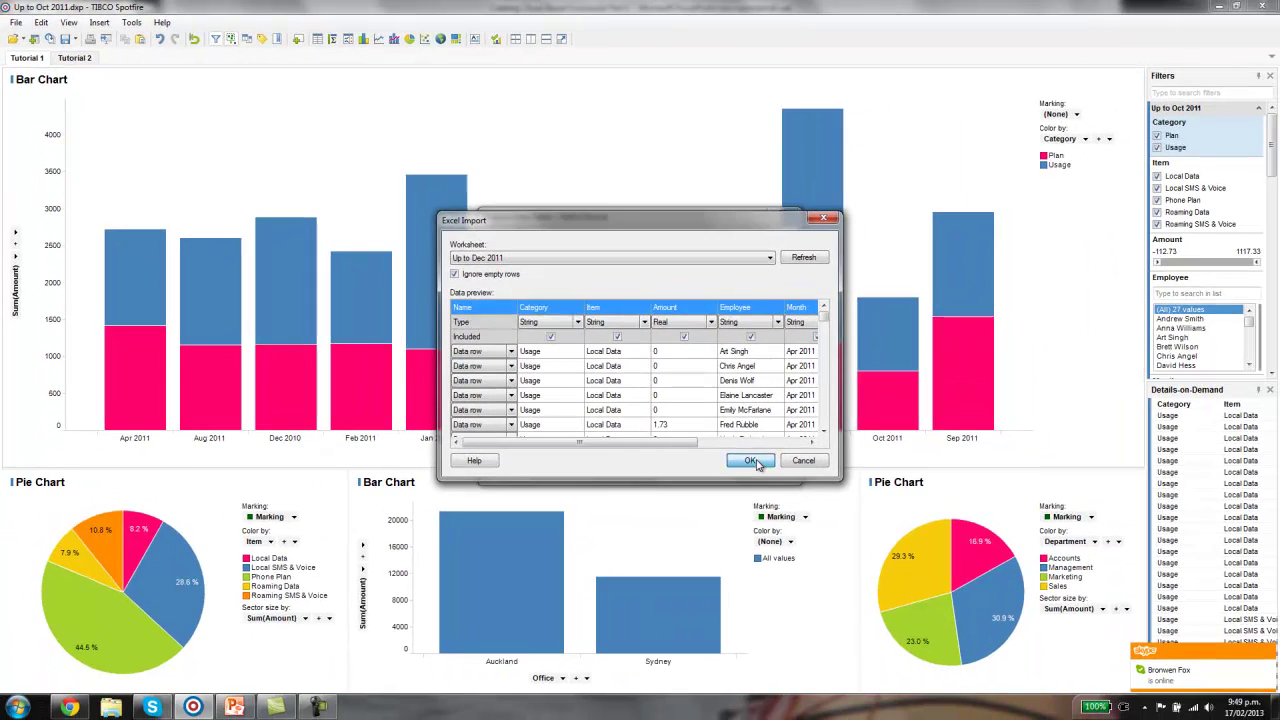
{"action": "left_click", "coordinate": [1110, 681]}
{"action": "left_click", "coordinate": [713, 465]}
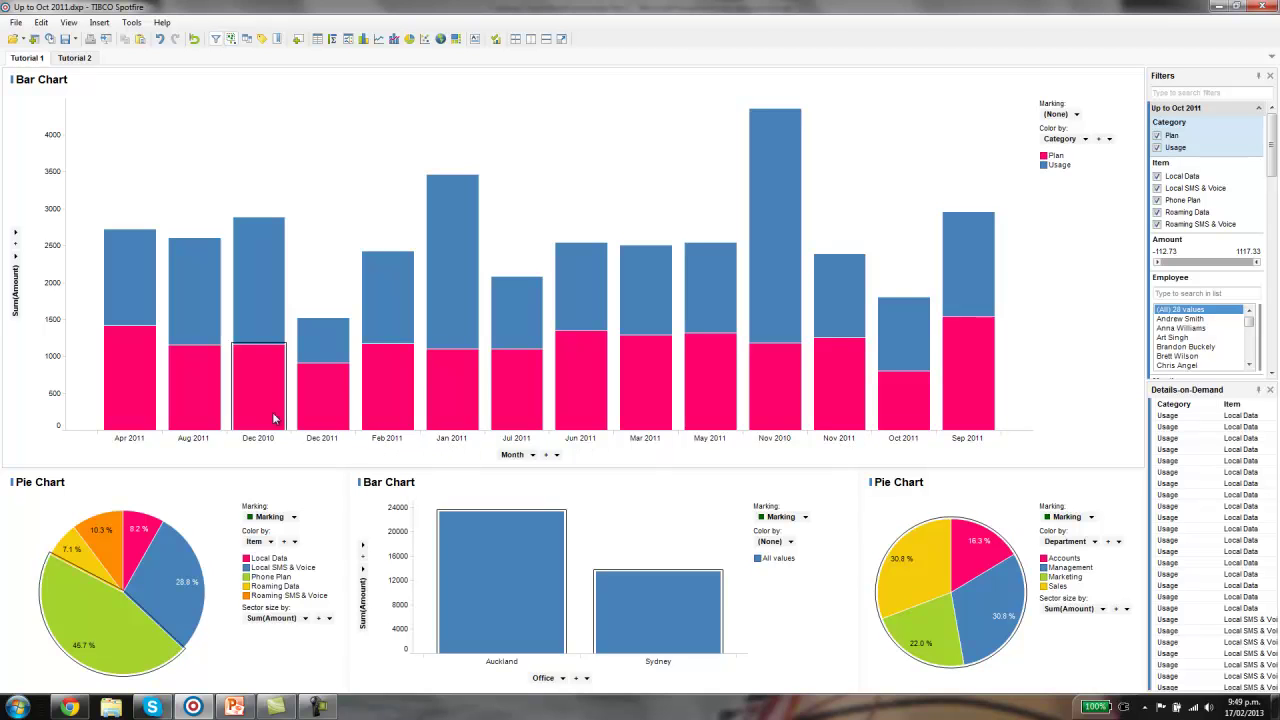
On the Tutorial 2 page, re-mark the December bar to fill the detail charts.
{"action": "left_click", "coordinate": [76, 58]}
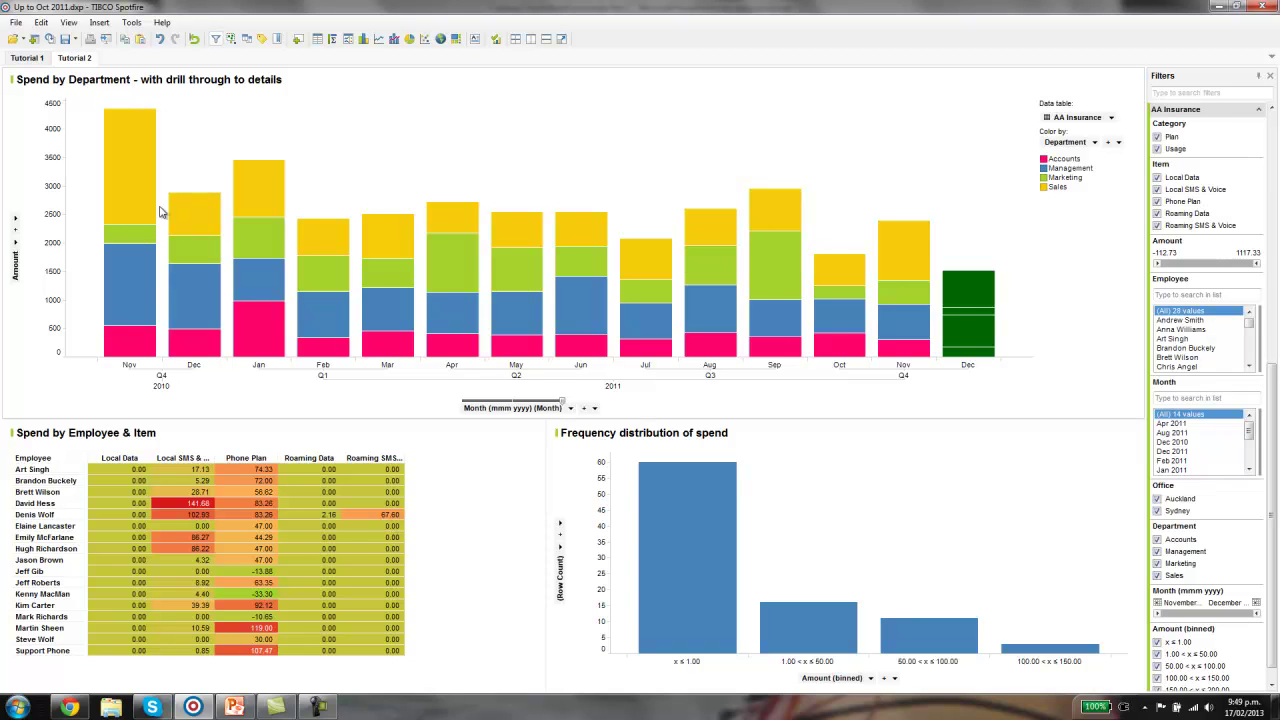
{"action": "left_click", "coordinate": [932, 224]}
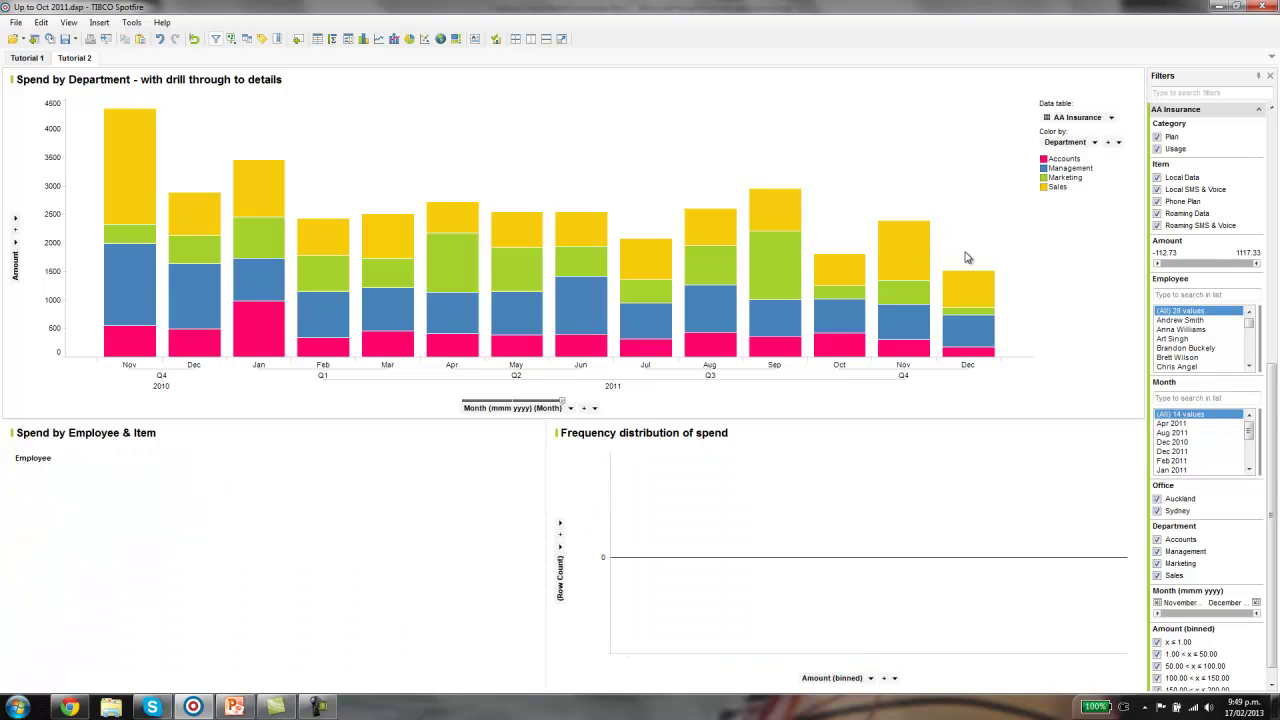
{"action": "left_click_drag", "start_coordinate": [965, 251], "coordinate": [1010, 378]}
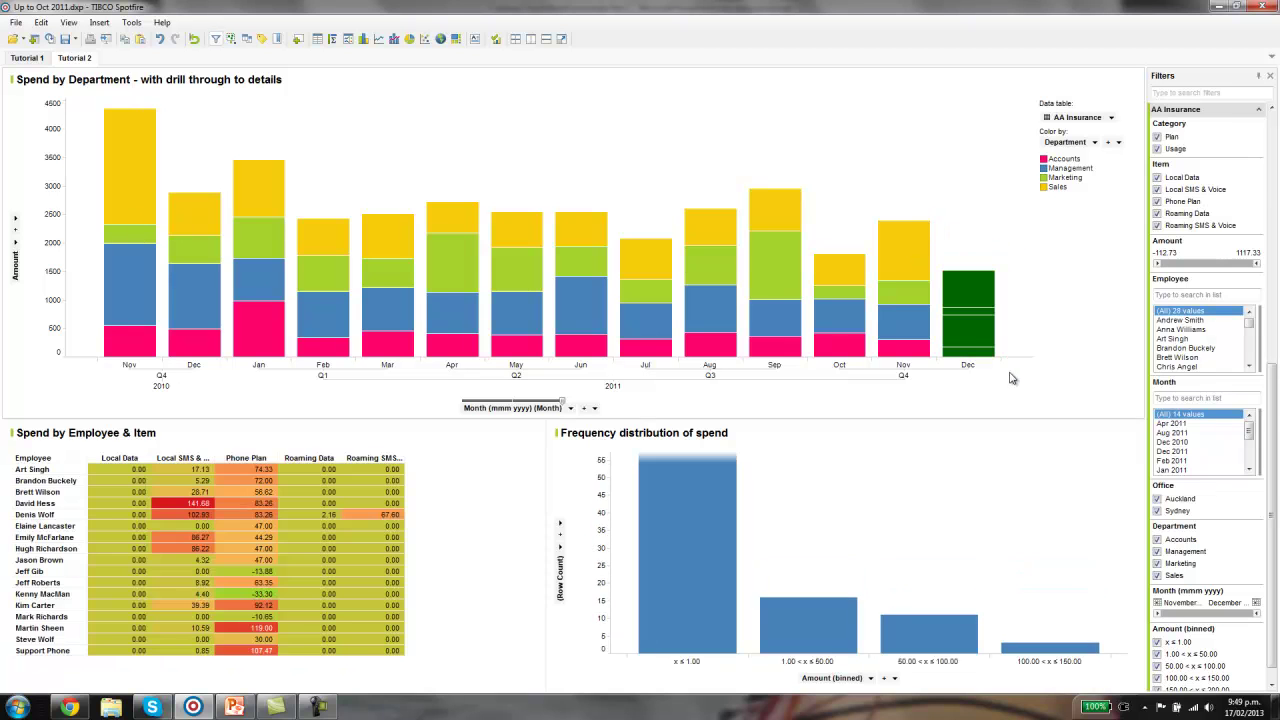
Clear the December marking and return to the Tutorial 1 page.
{"action": "left_click", "coordinate": [948, 249]}
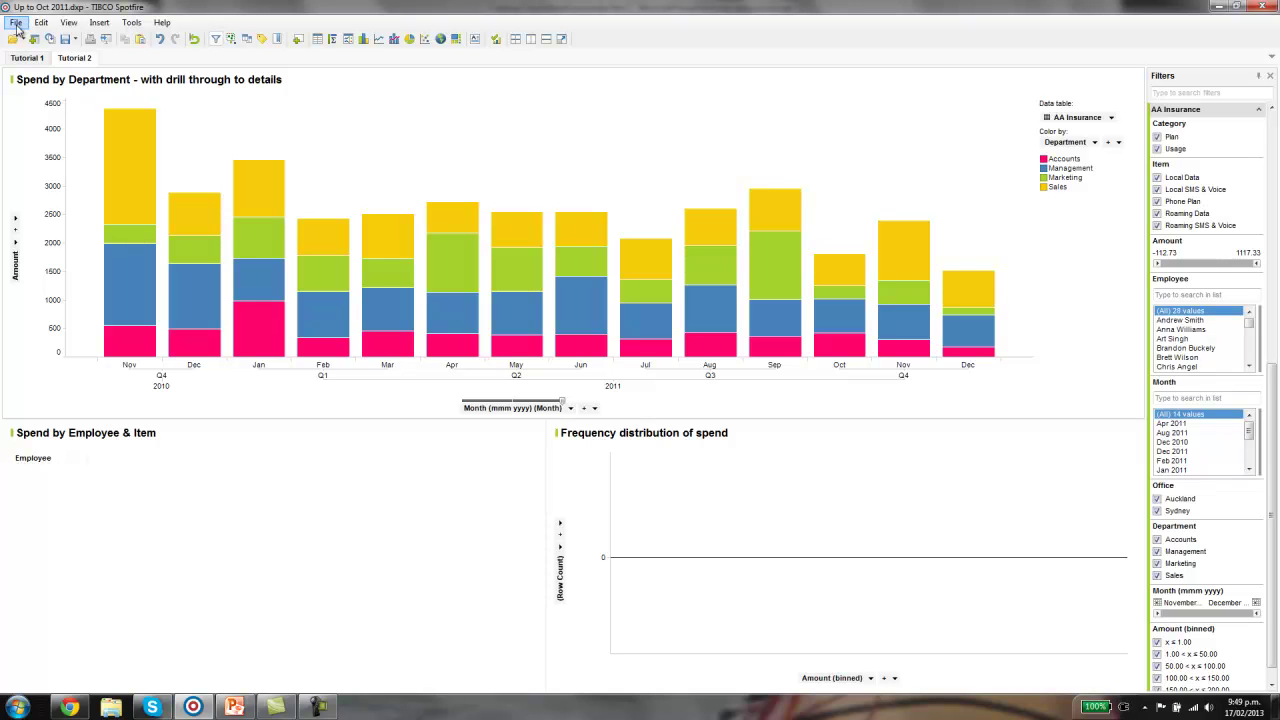
{"action": "left_click", "coordinate": [28, 58]}
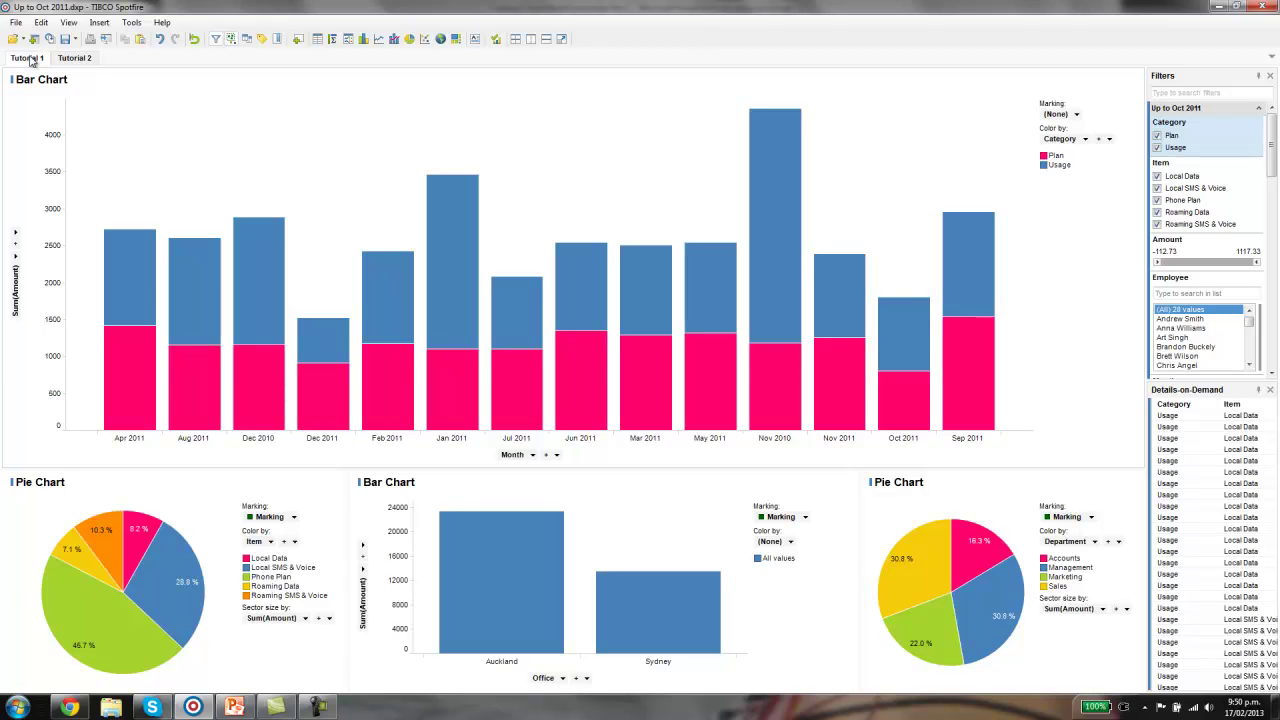
{"action": "left_click", "coordinate": [17, 24]}
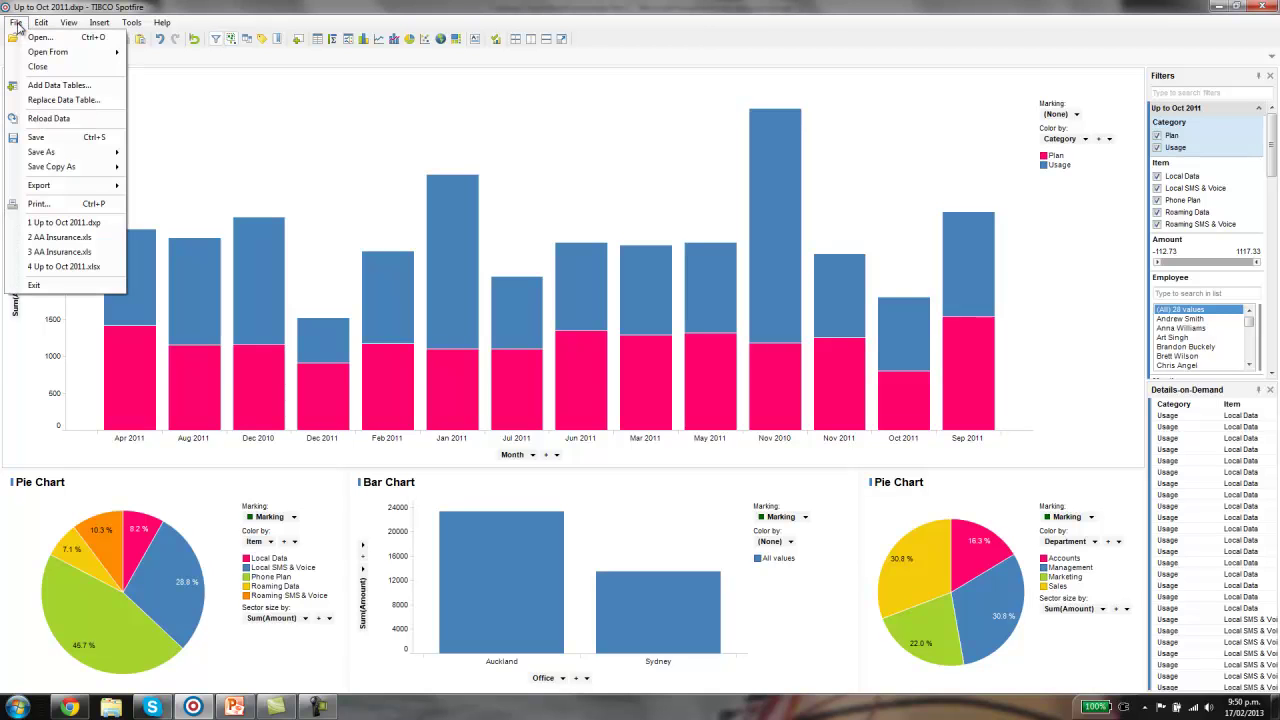
Add a new data table from the AA Insurance workbook file.
{"action": "left_click", "coordinate": [55, 86]}
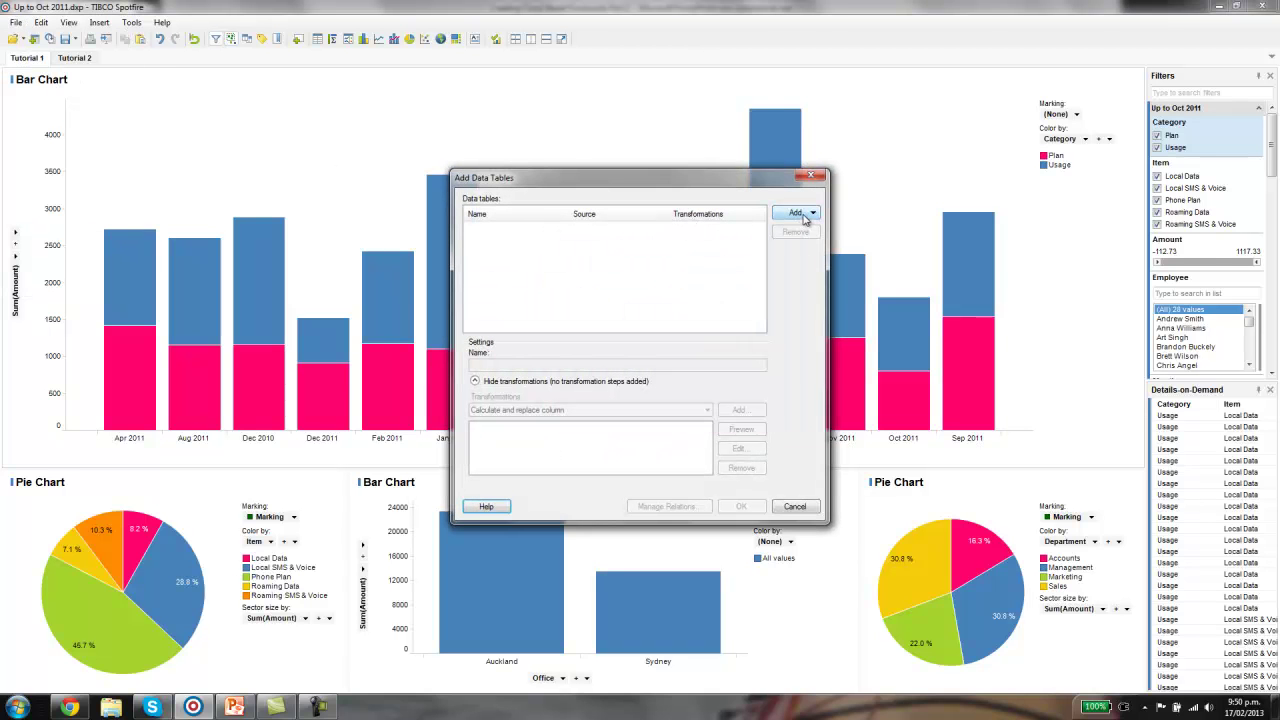
{"action": "left_click", "coordinate": [804, 216]}
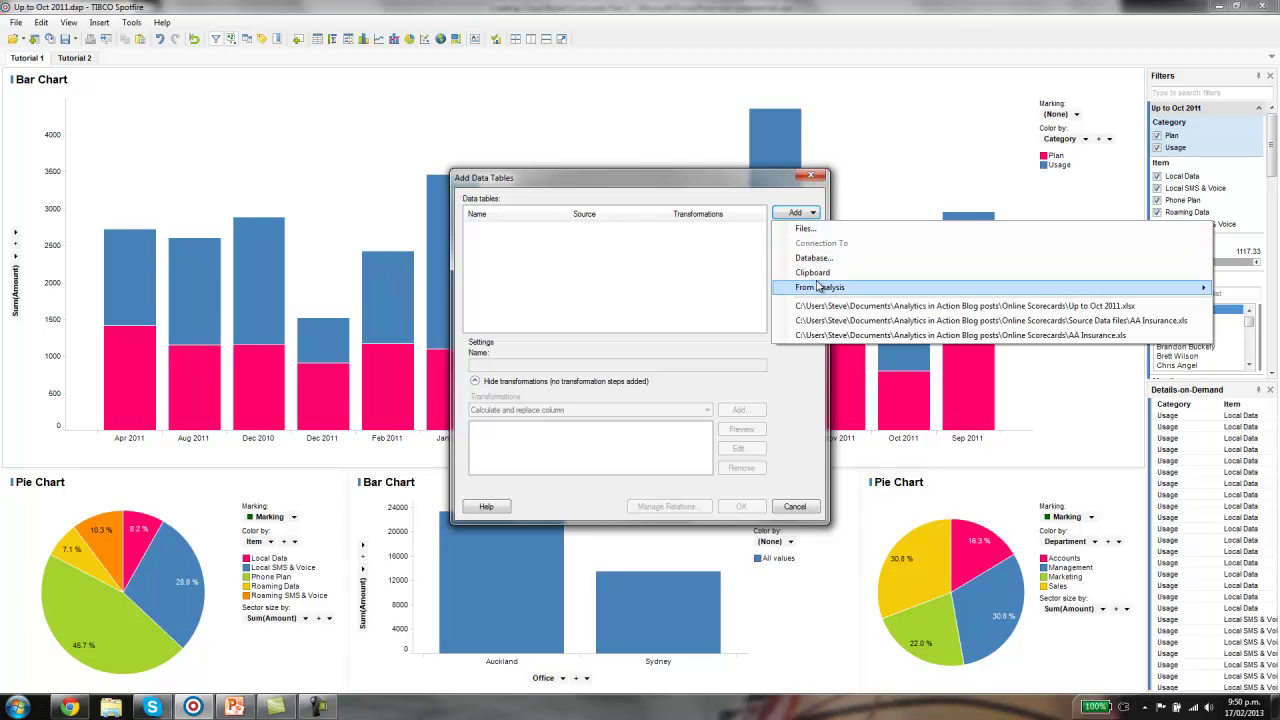
{"action": "left_click", "coordinate": [805, 229]}
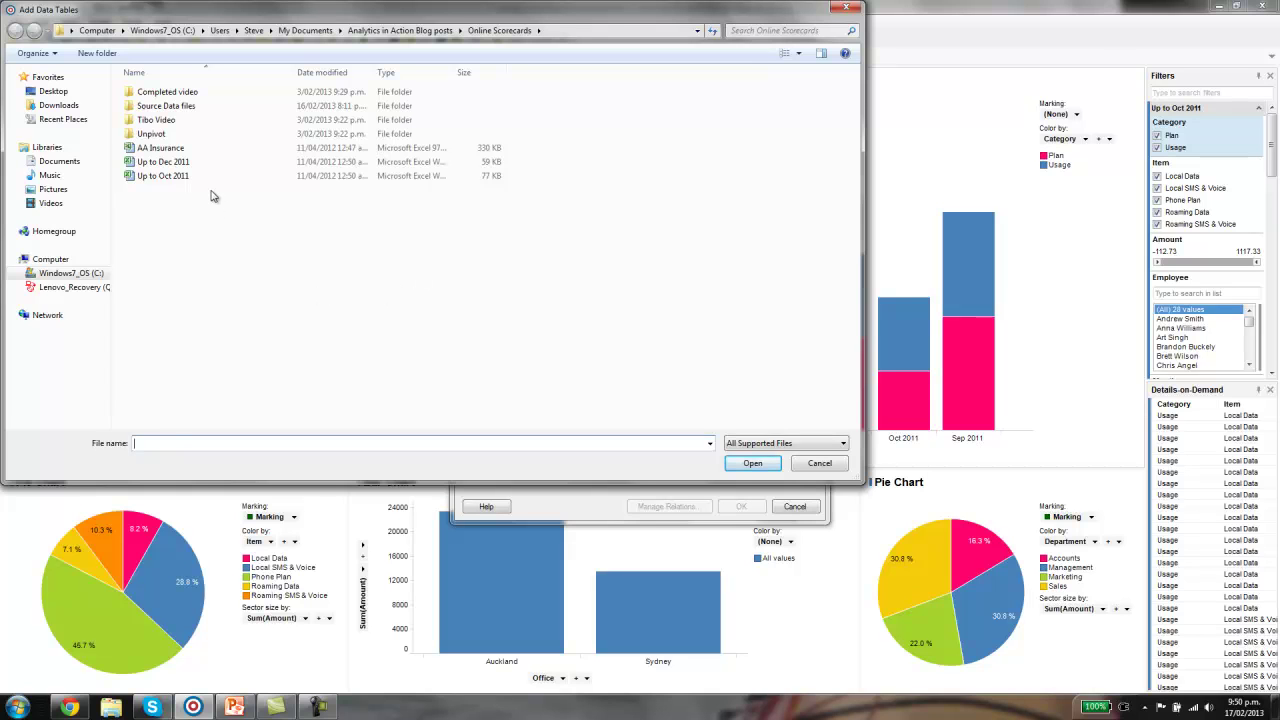
{"action": "left_click", "coordinate": [160, 150]}
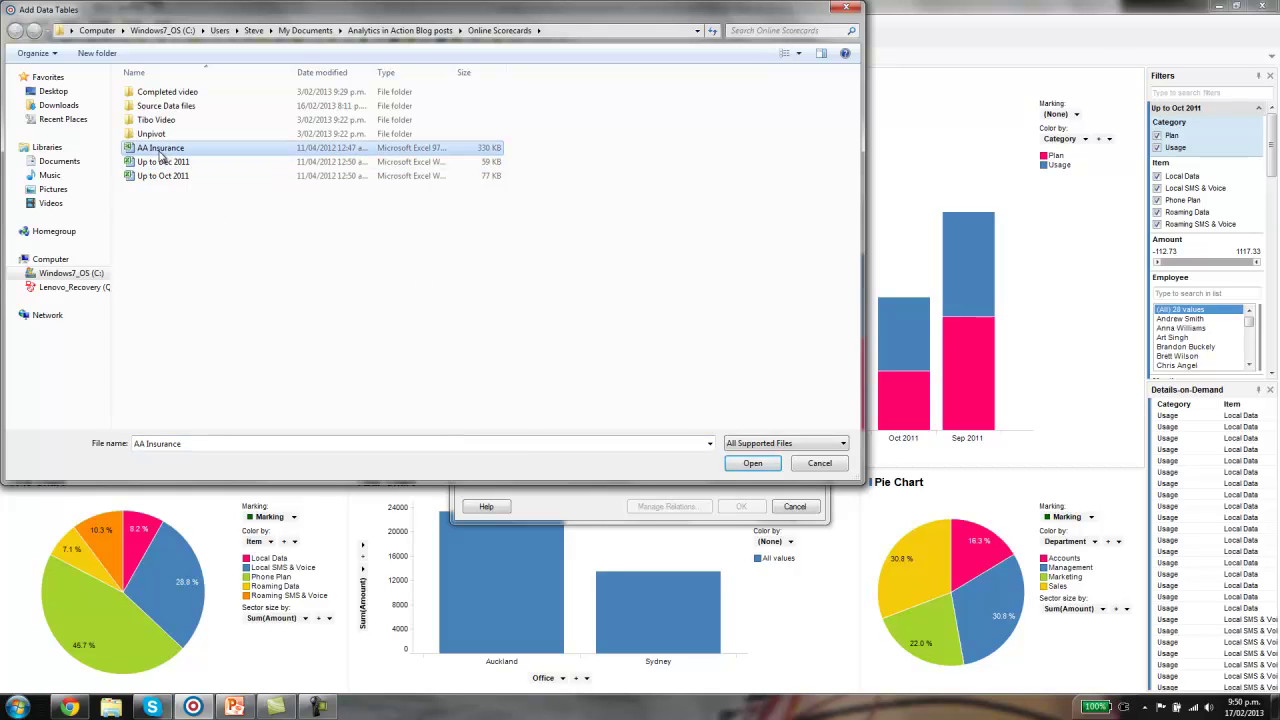
{"action": "left_click", "coordinate": [752, 464]}
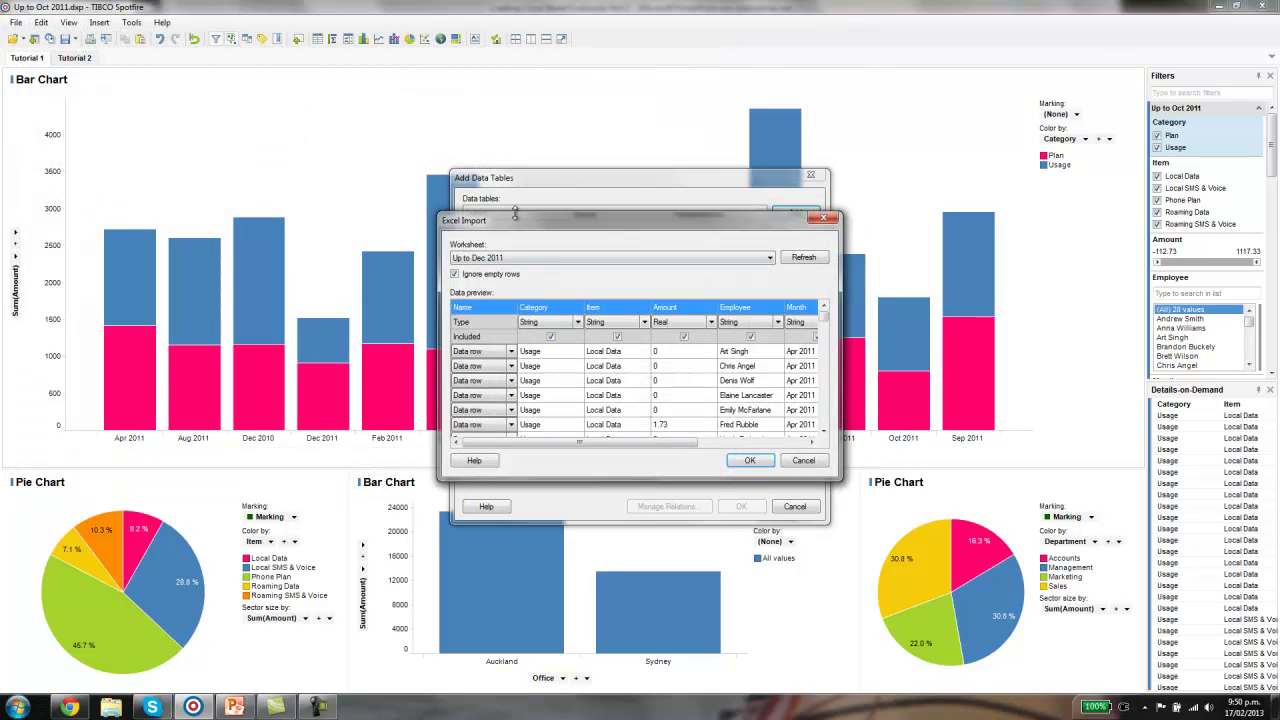
Import AA Insurance with Amount as Currency and Month kept as String, creating AA Insurance (2).
{"action": "left_click_drag", "start_coordinate": [516, 214], "coordinate": [228, 92]}
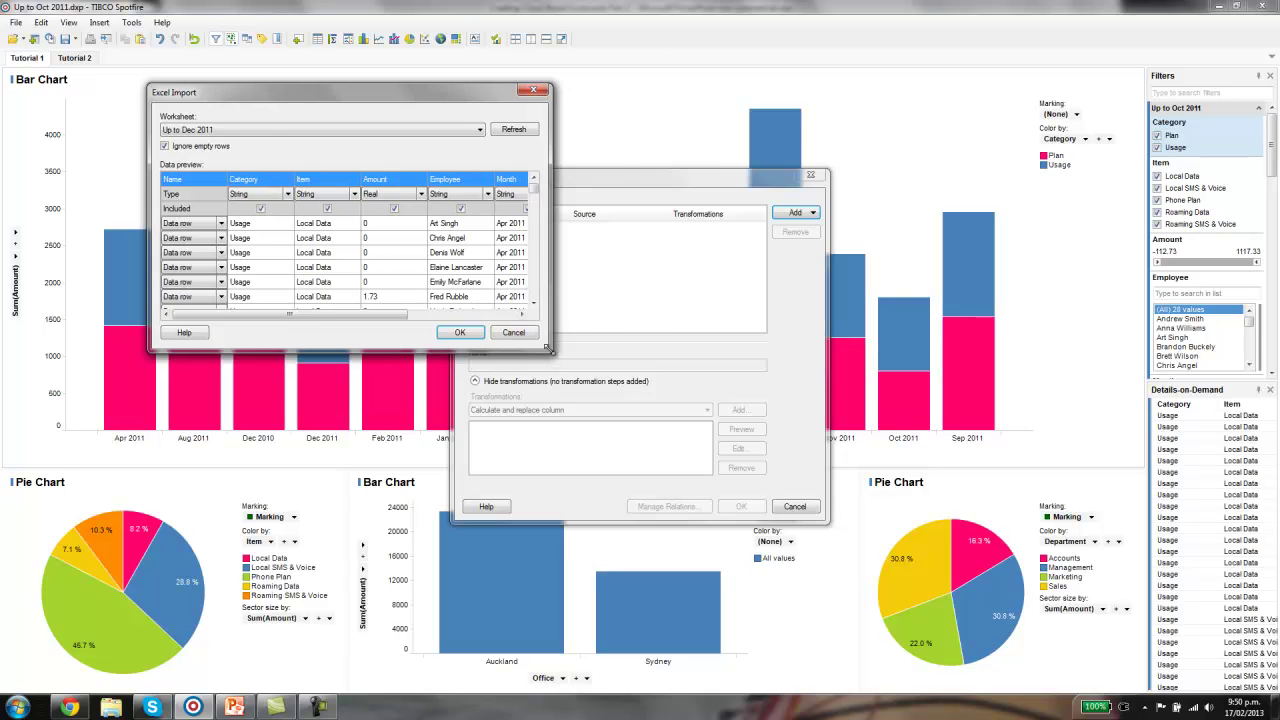
{"action": "left_click_drag", "start_coordinate": [549, 349], "coordinate": [930, 438]}
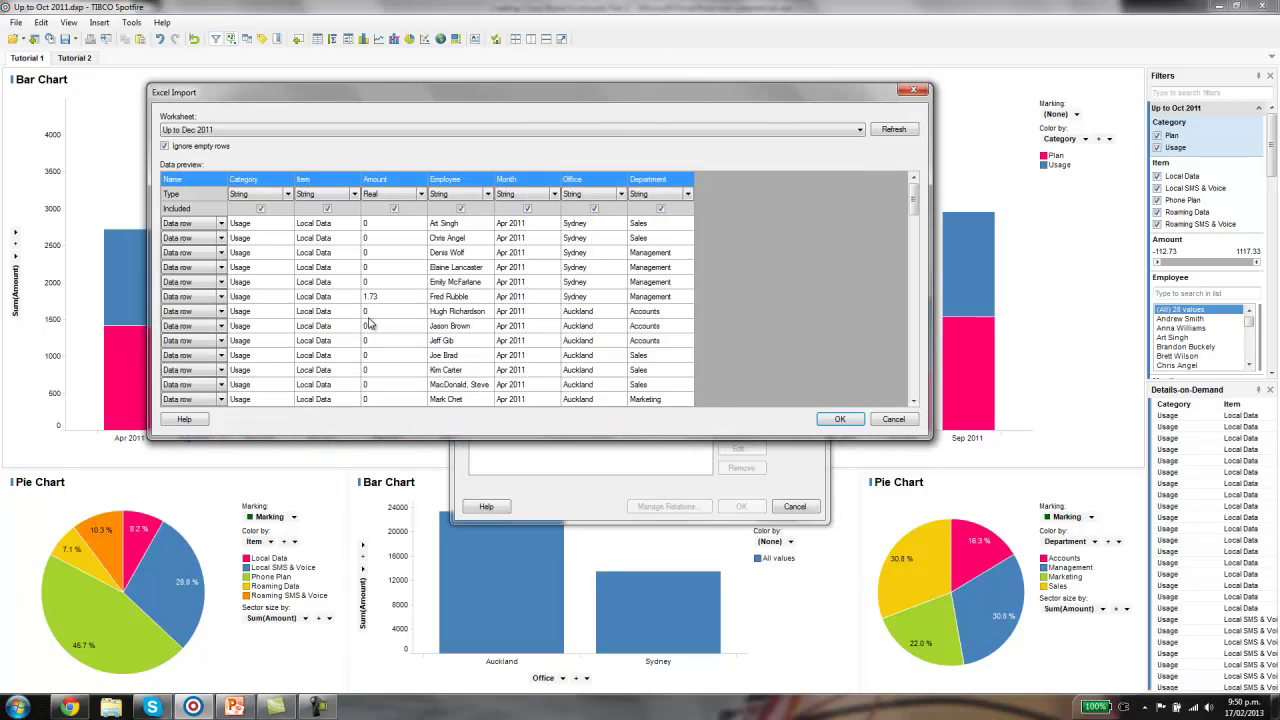
{"action": "left_click", "coordinate": [421, 196]}
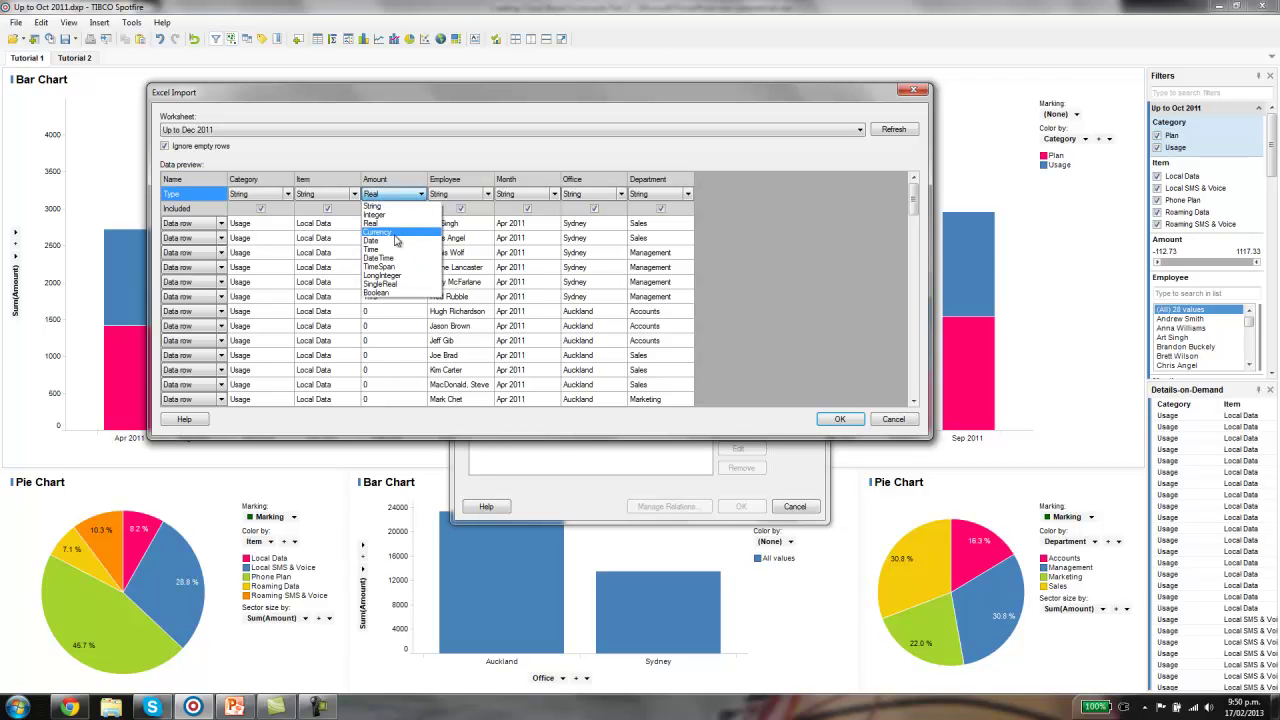
{"action": "left_click", "coordinate": [395, 233]}
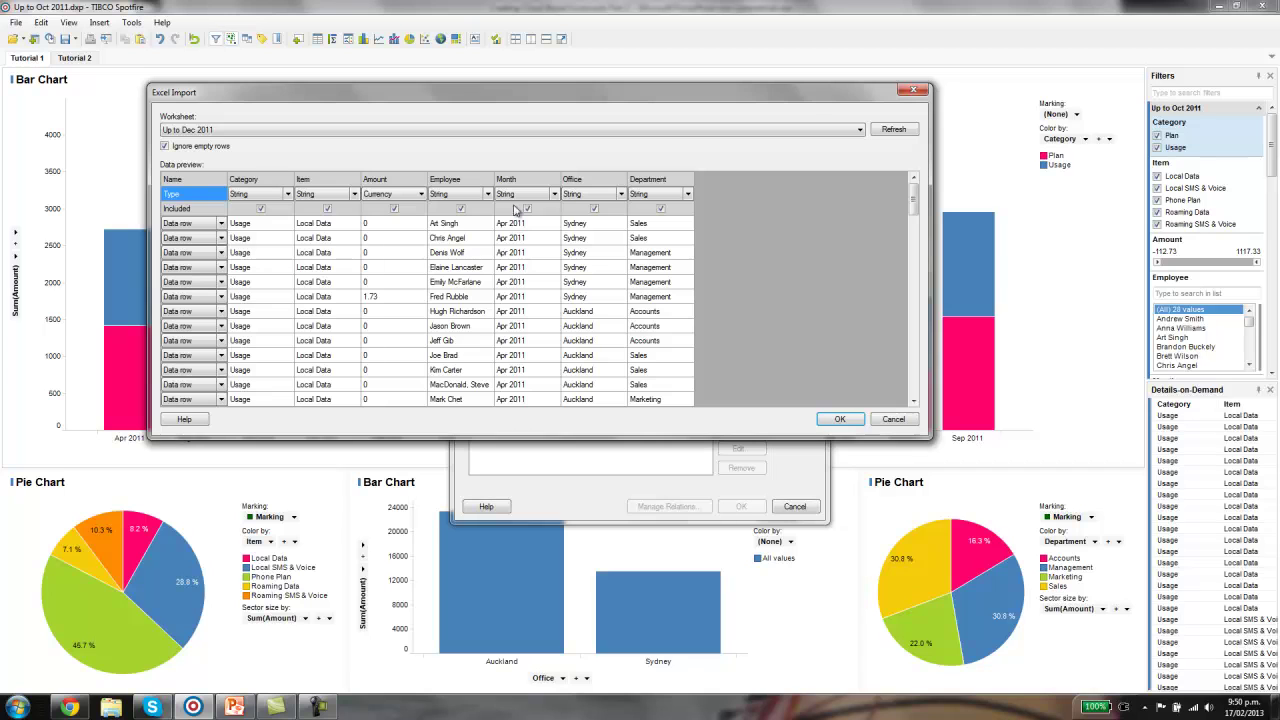
{"action": "left_click", "coordinate": [554, 194]}
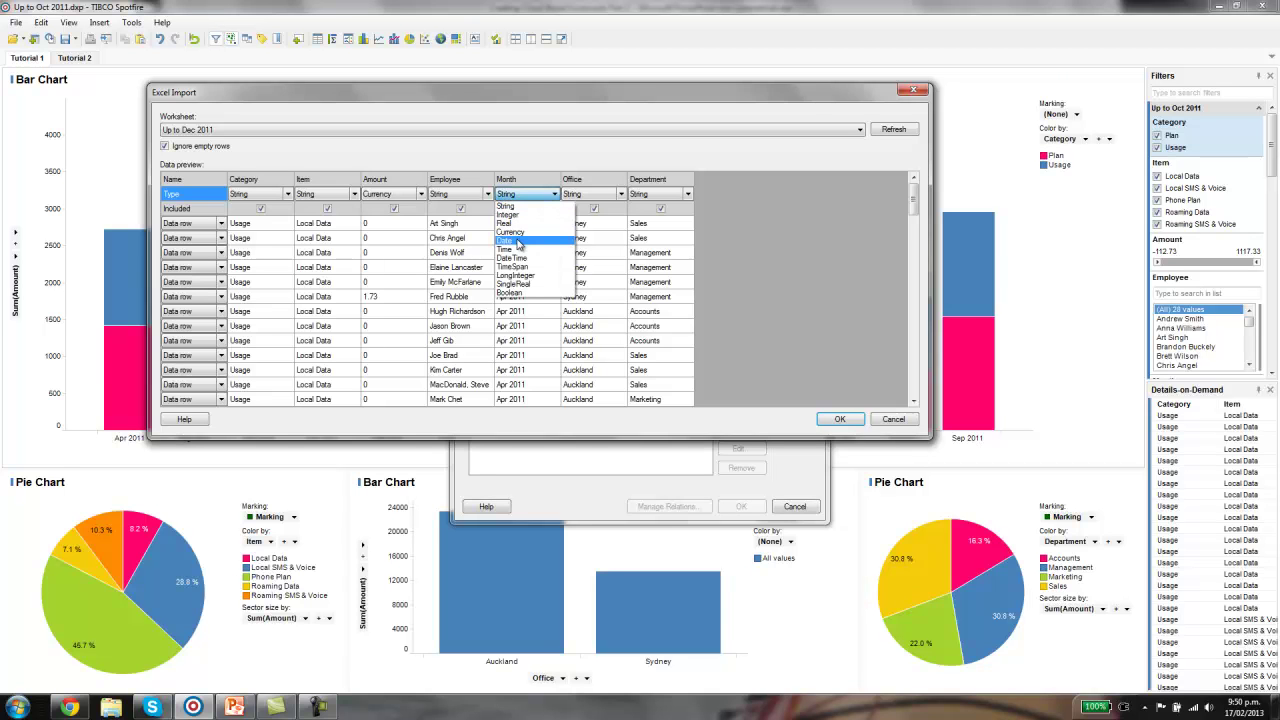
{"action": "left_click", "coordinate": [535, 158]}
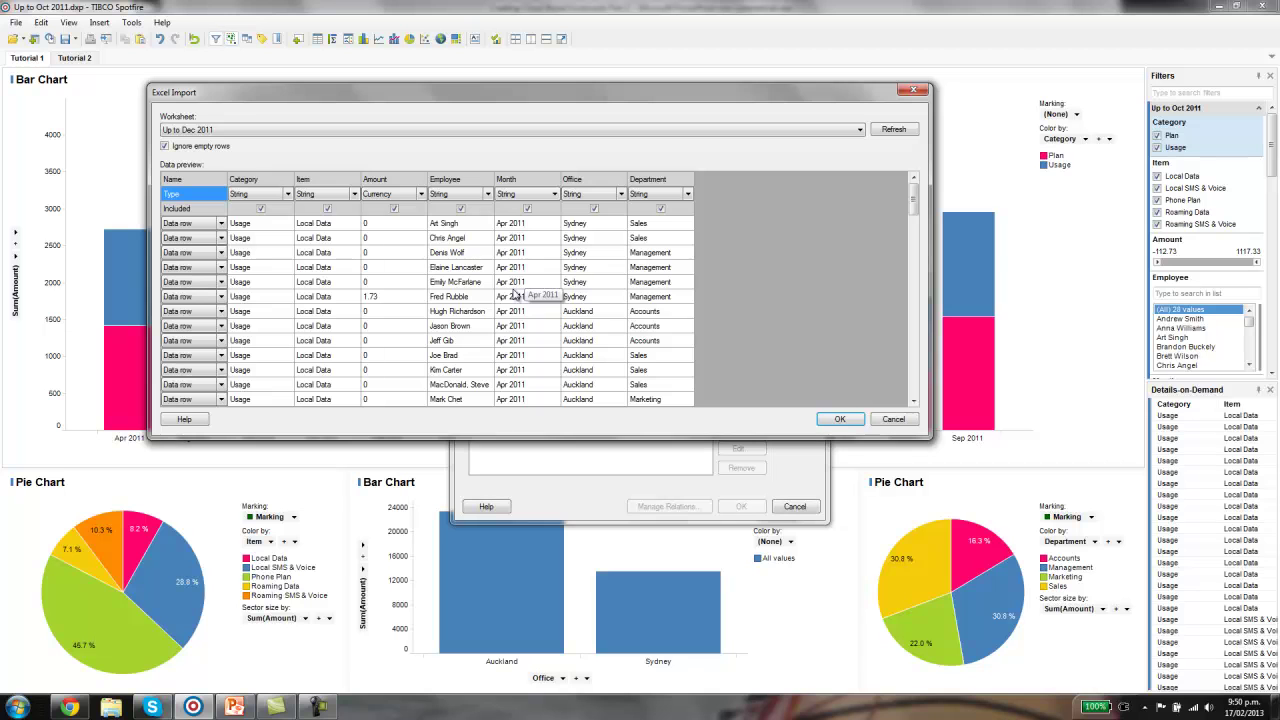
{"action": "left_click", "coordinate": [852, 420]}
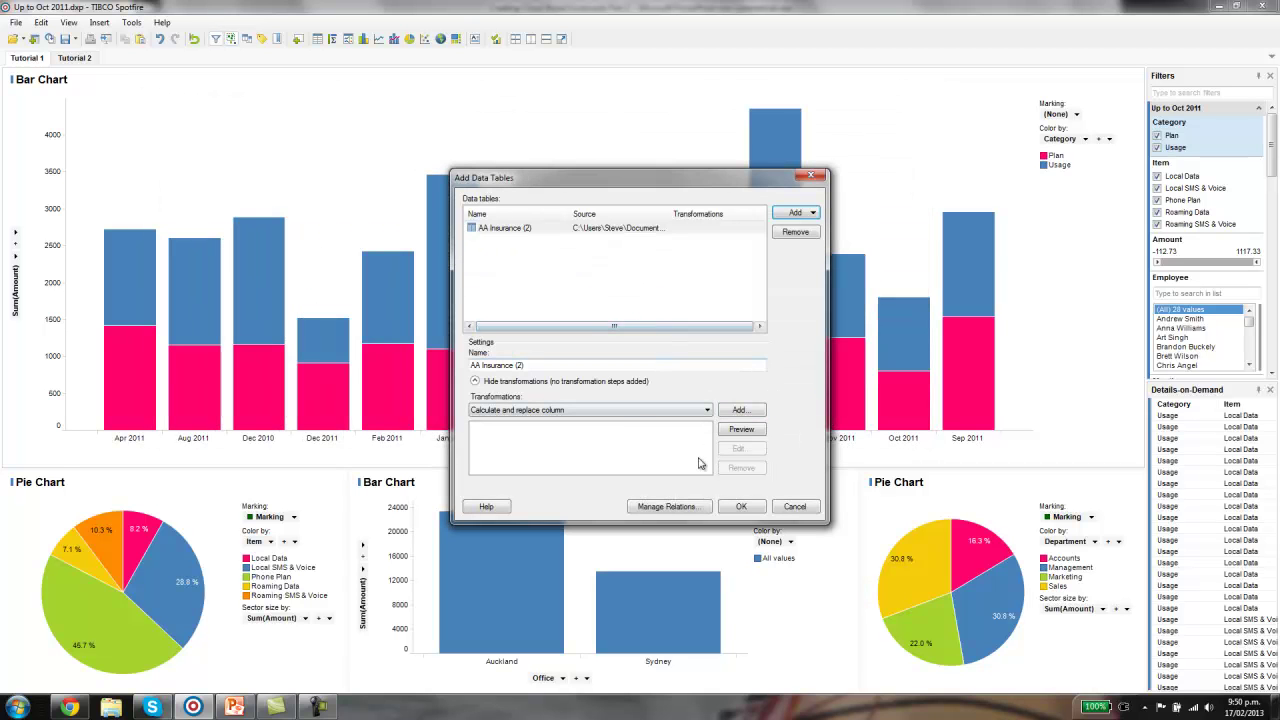
{"action": "left_click", "coordinate": [742, 508]}
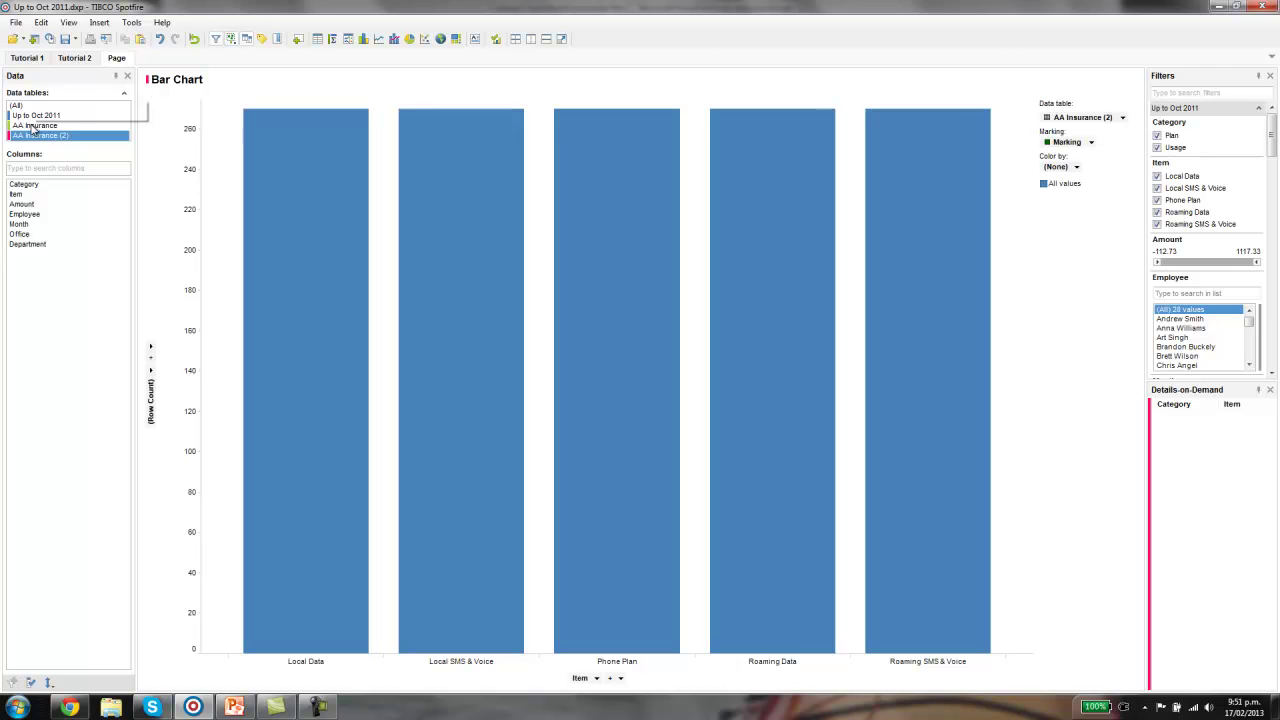
Browse columns of AA Insurance, AA Insurance (2) and all tables, then hide and restore the Data panel.
{"action": "left_click", "coordinate": [20, 127]}
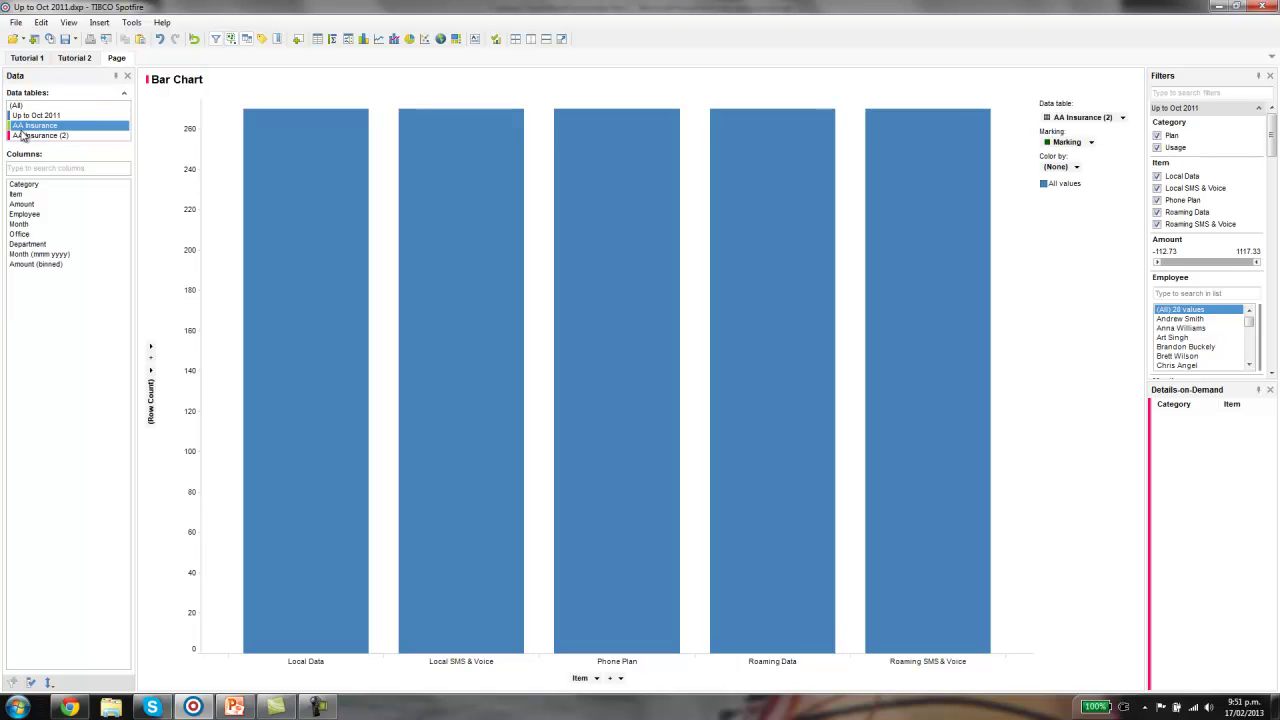
{"action": "left_click", "coordinate": [24, 135]}
{"action": "key", "text": "Up"}
{"action": "key", "text": "Up"}
{"action": "key", "text": "Up"}
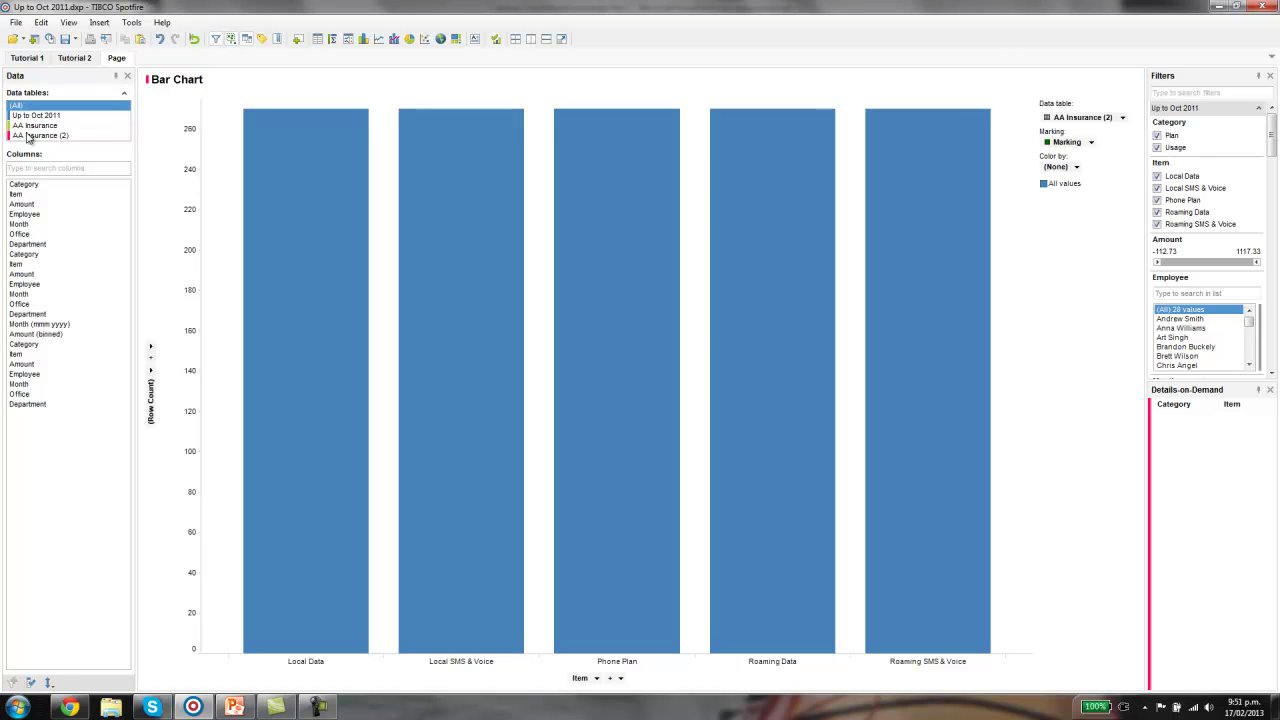
{"action": "left_click", "coordinate": [127, 77]}
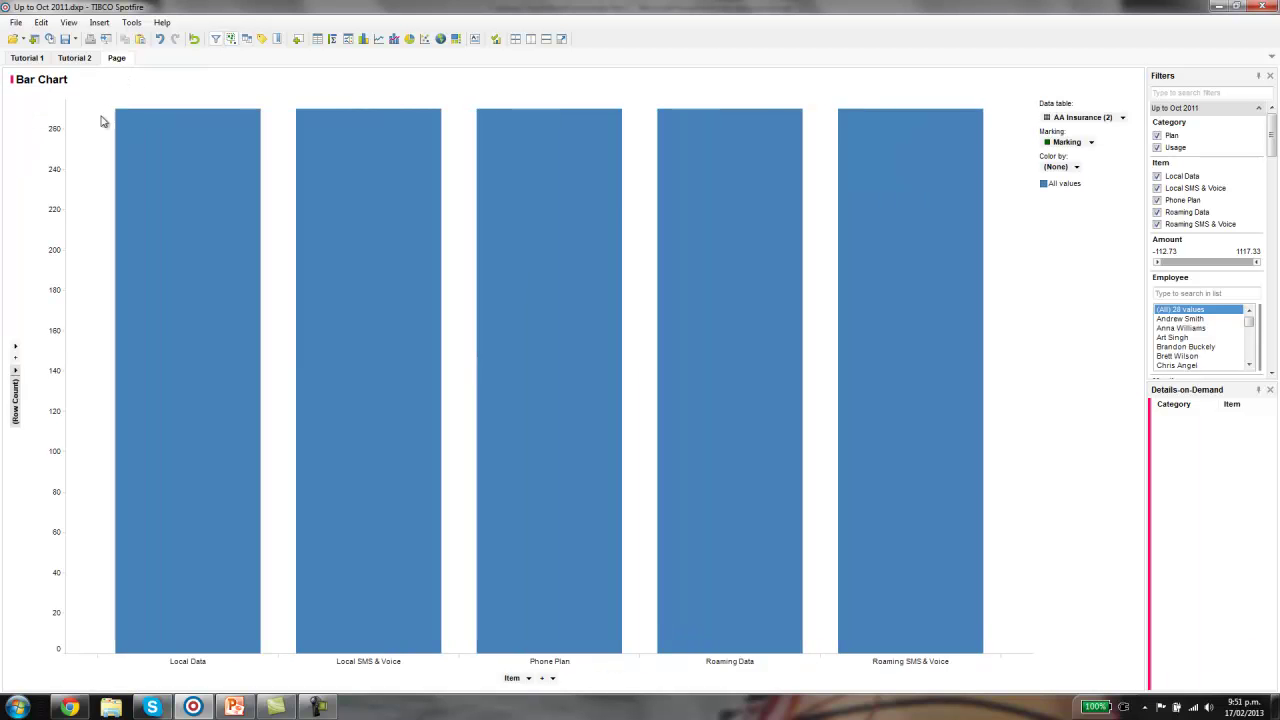
{"action": "left_click", "coordinate": [247, 40]}
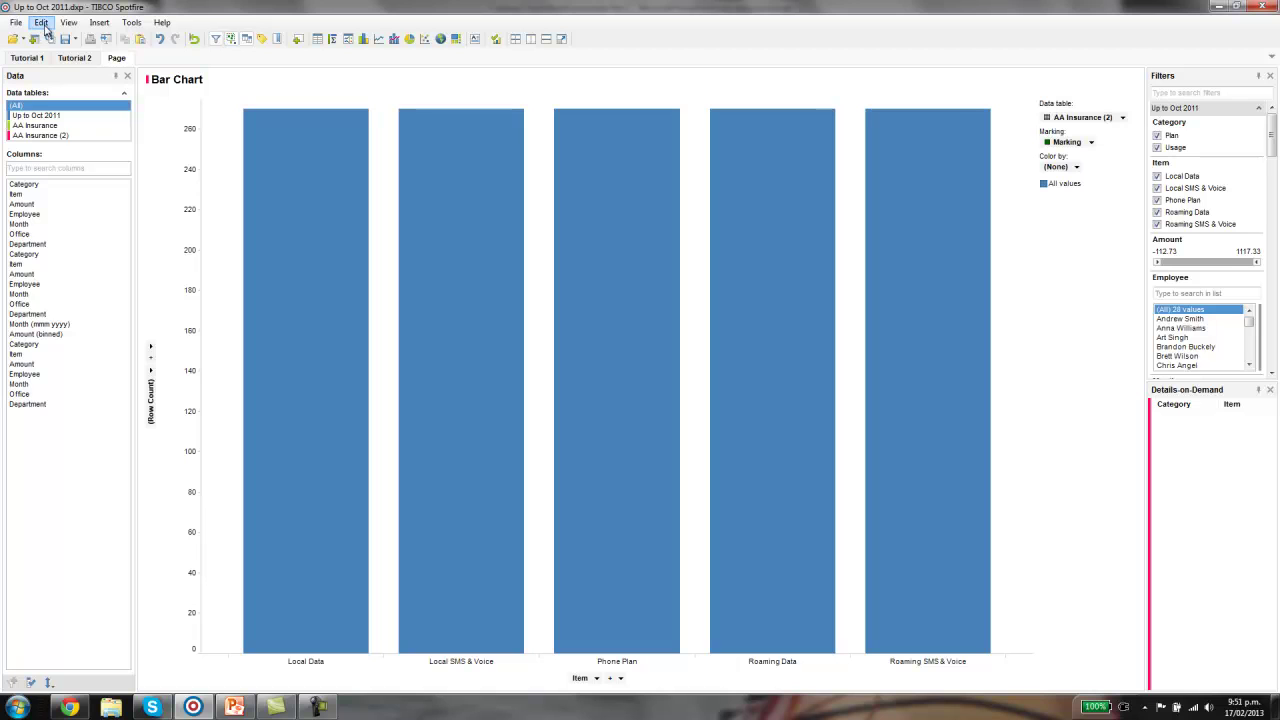
Start inserting a calculated column from the Column Properties of the data.
{"action": "left_click", "coordinate": [41, 23]}
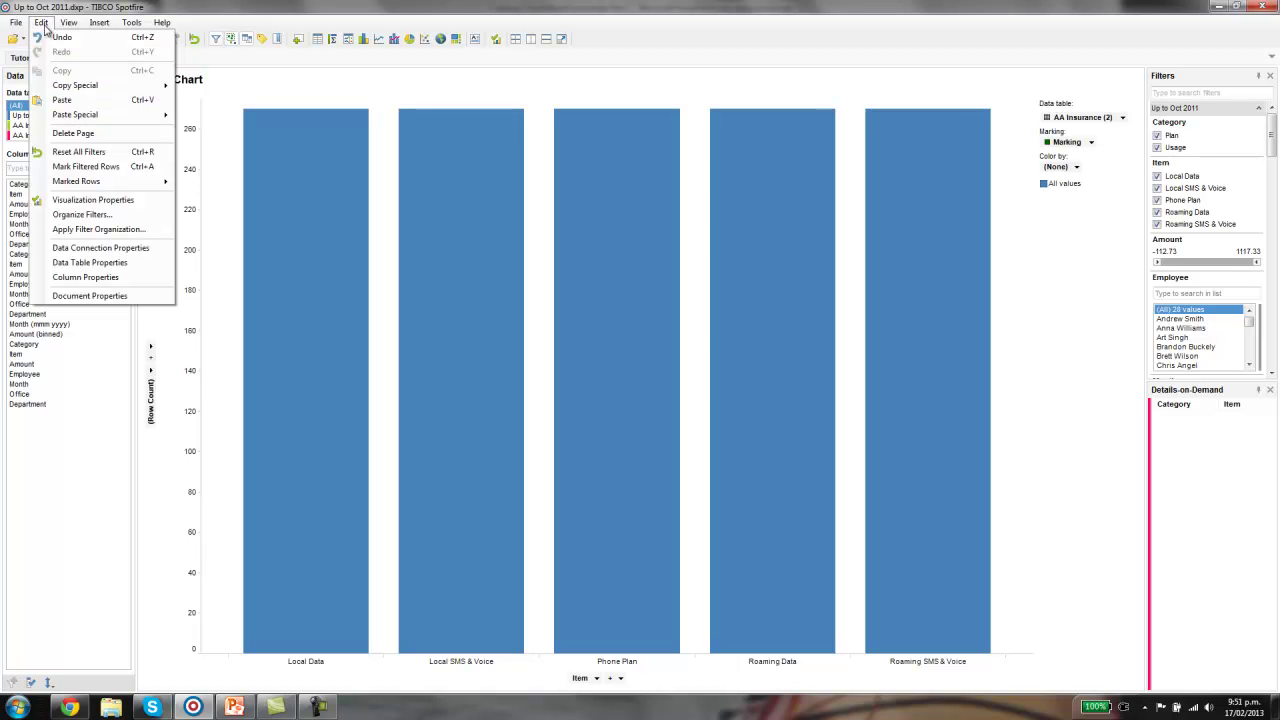
{"action": "left_click", "coordinate": [86, 277]}
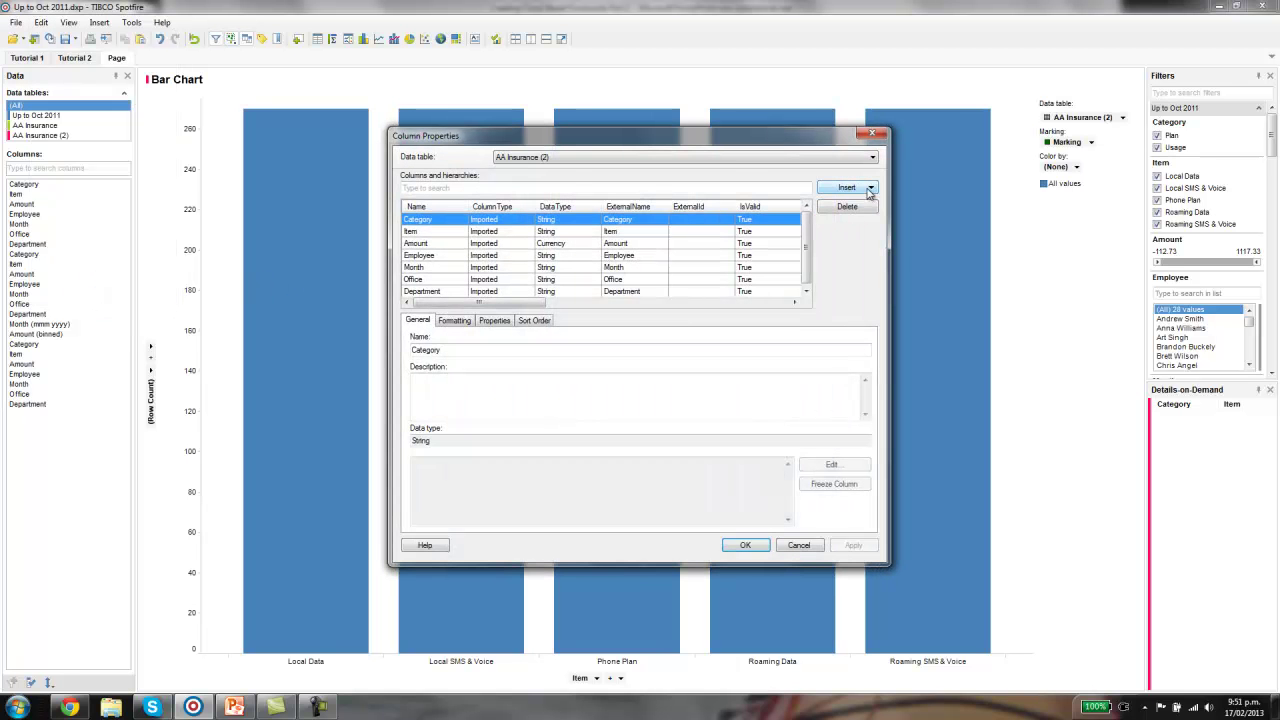
{"action": "left_click", "coordinate": [870, 190]}
{"action": "left_click", "coordinate": [877, 206]}
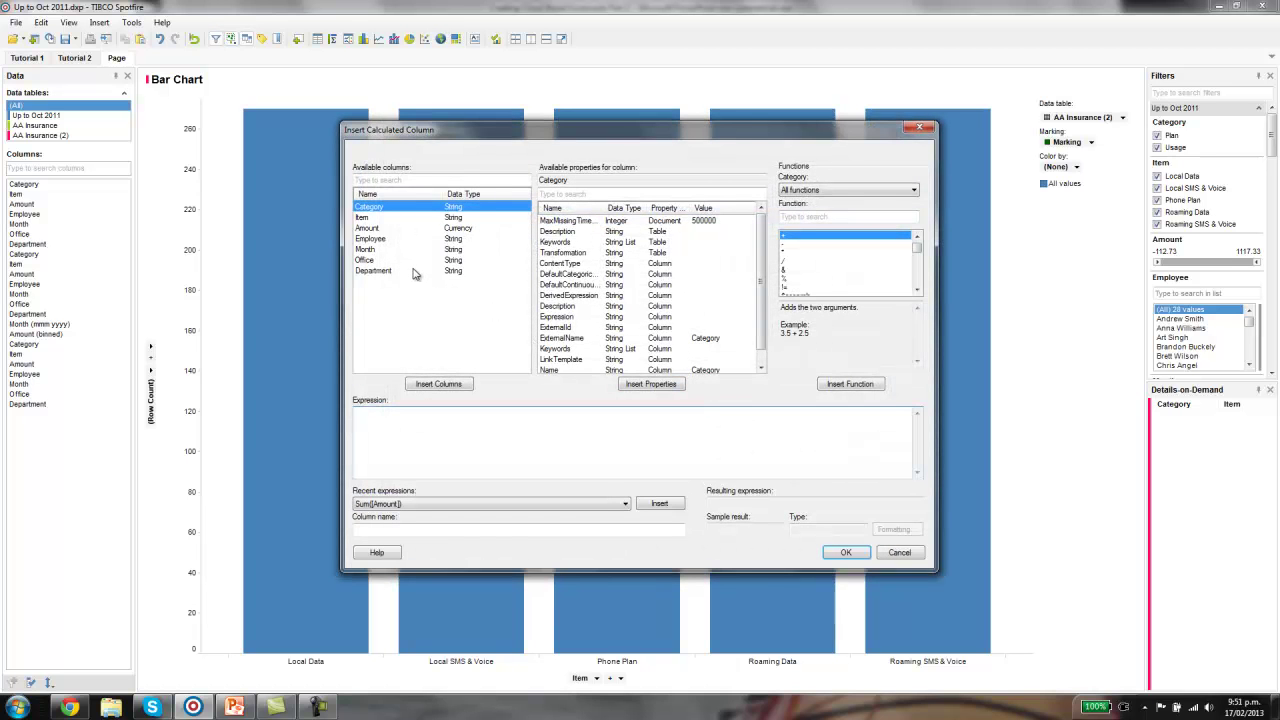
Build the expression Date([Month]) from the conversion functions, replacing a mistaken Boolean().
{"action": "left_click", "coordinate": [914, 191]}
{"action": "left_click", "coordinate": [846, 220]}
{"action": "left_click", "coordinate": [822, 217]}
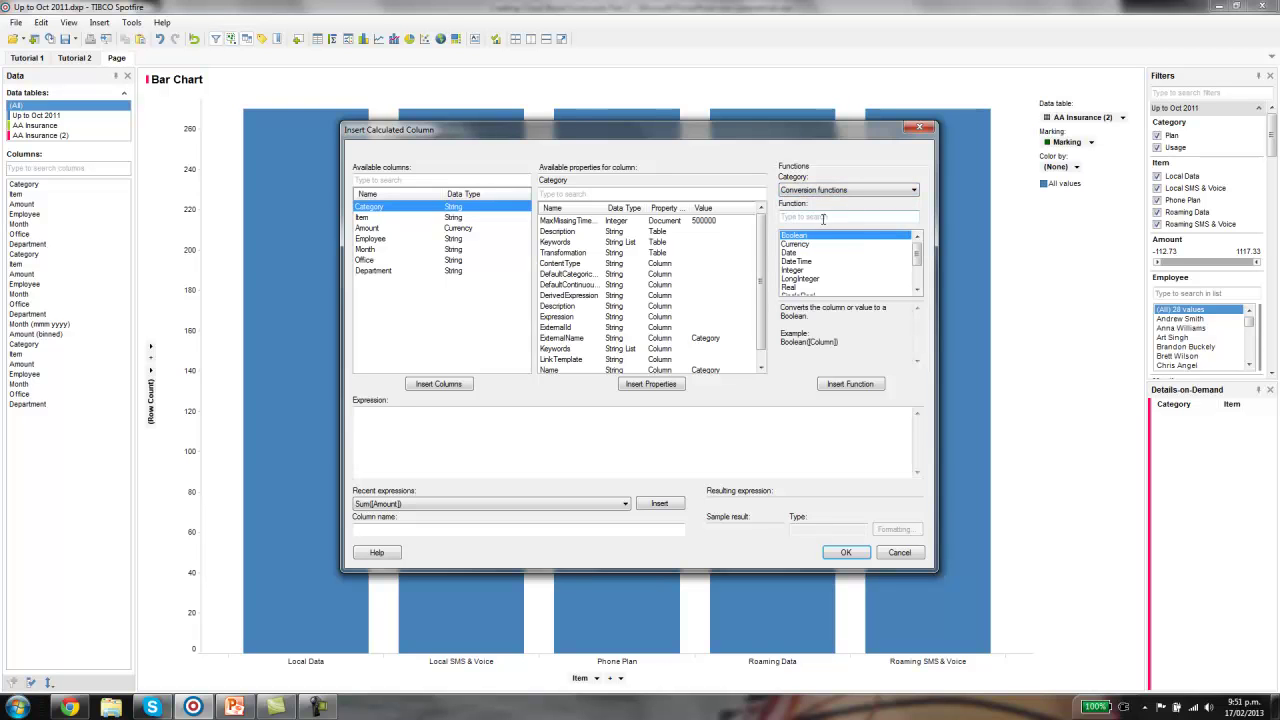
{"action": "left_click", "coordinate": [848, 384]}
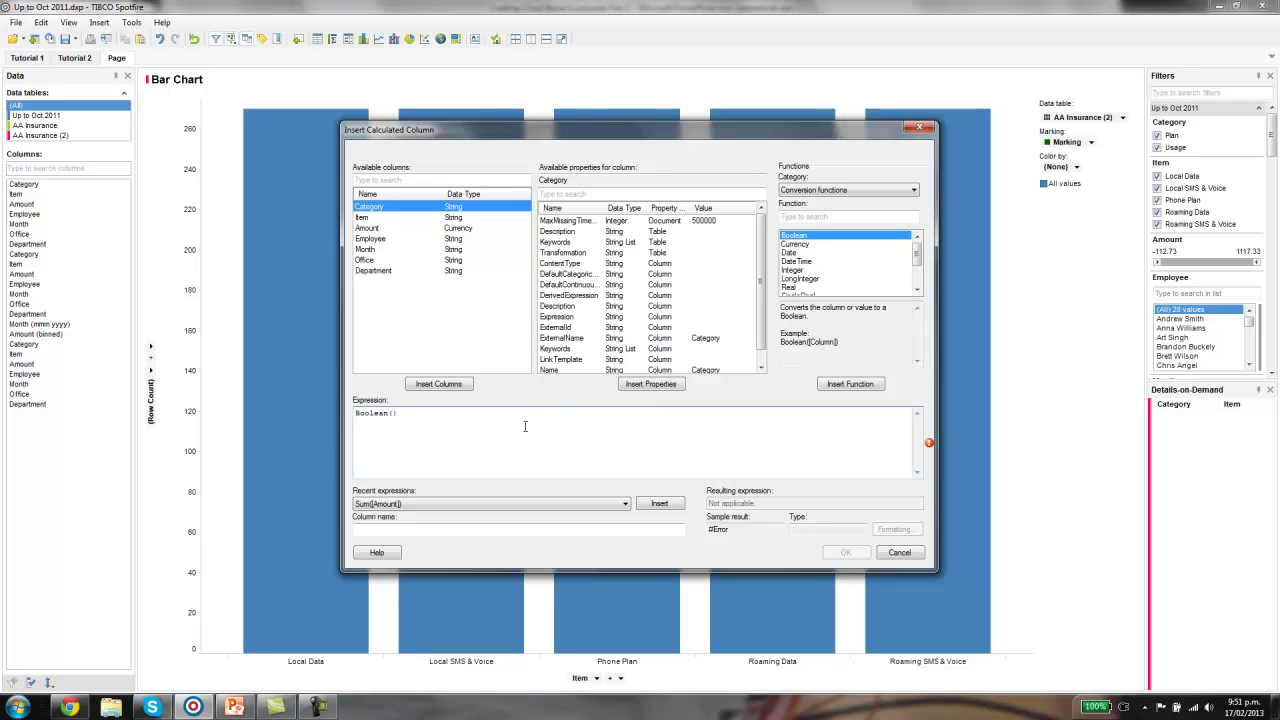
{"action": "left_click_drag", "start_coordinate": [418, 429], "coordinate": [303, 418]}
{"action": "key", "text": "BackSpace"}
{"action": "left_click", "coordinate": [796, 253]}
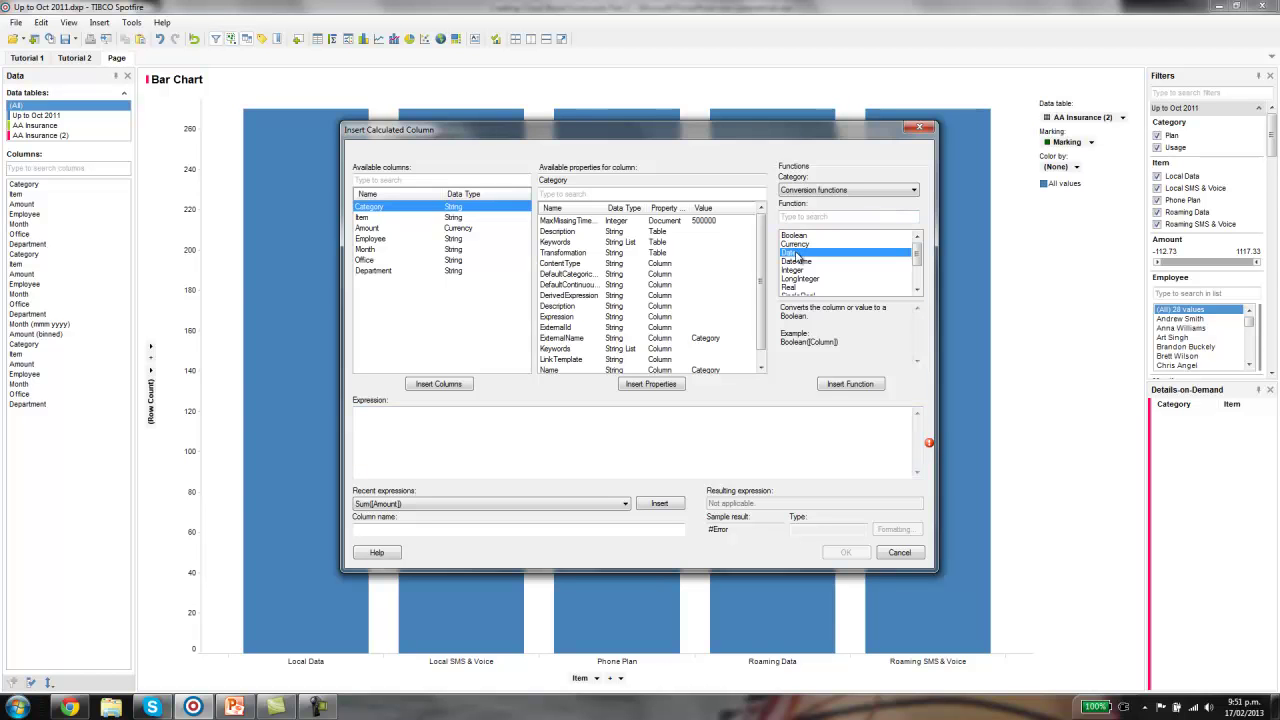
{"action": "left_click", "coordinate": [848, 384]}
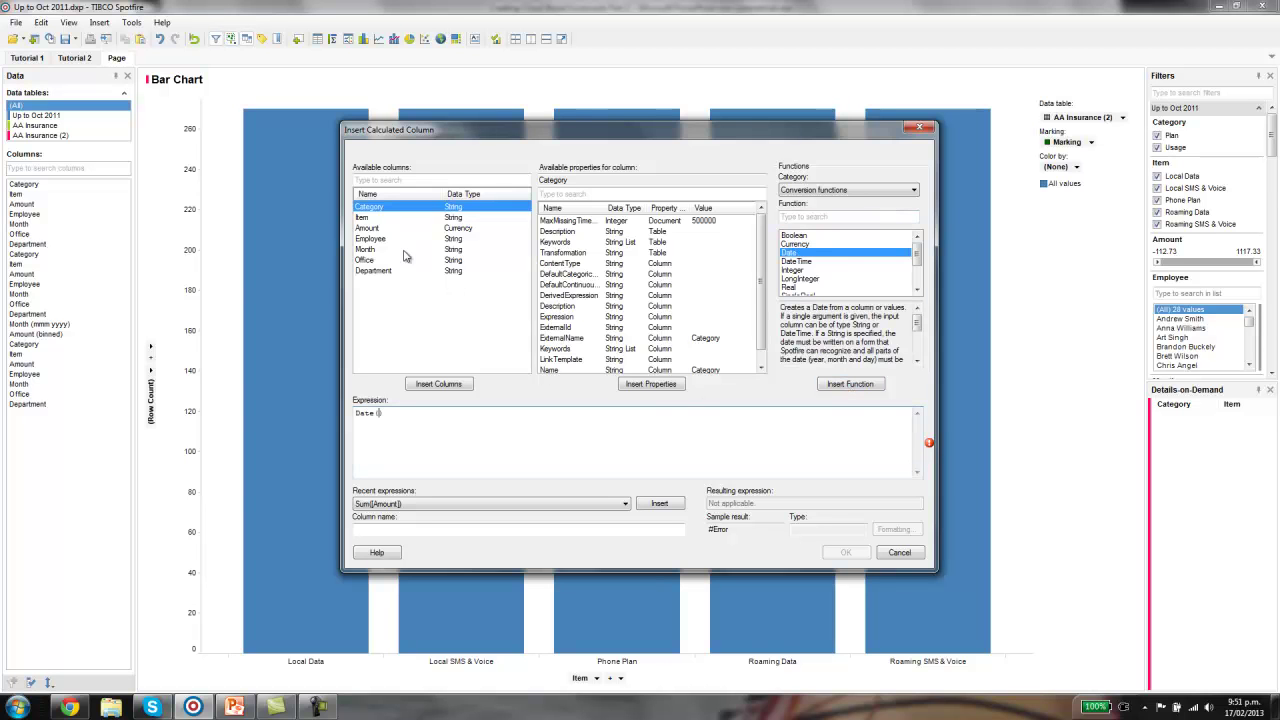
{"action": "double_click", "coordinate": [366, 250]}
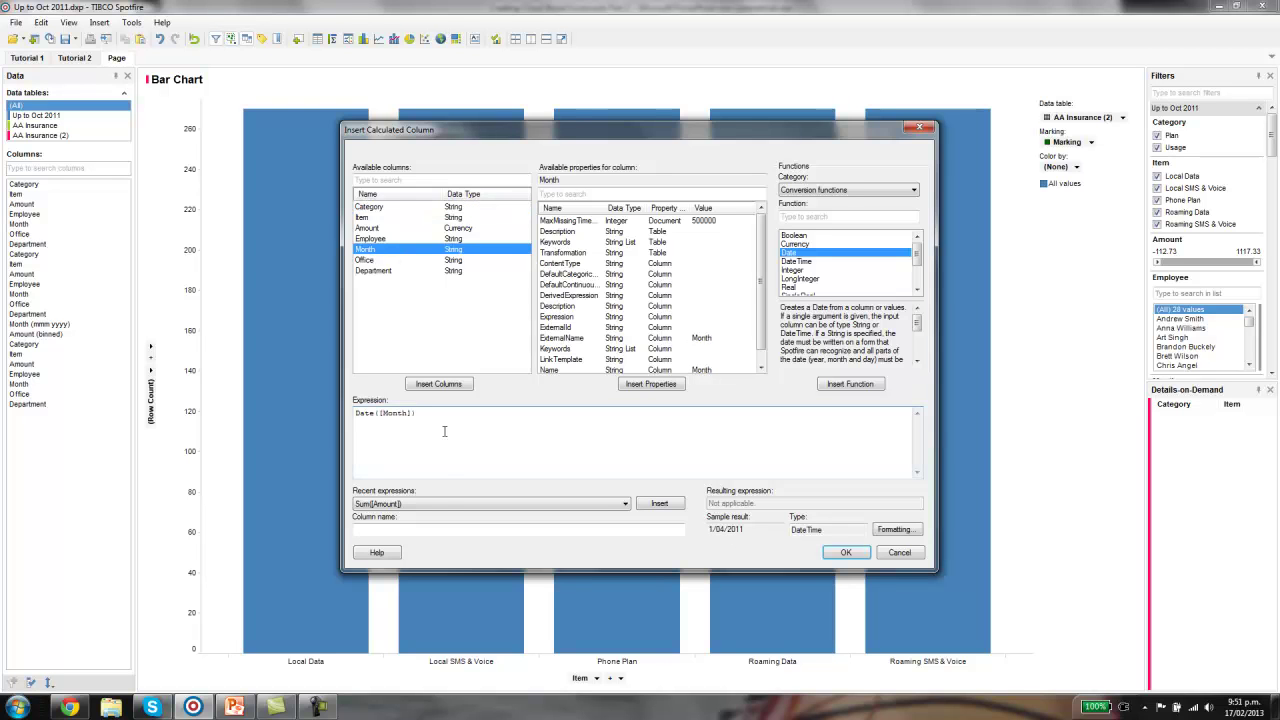
Name the column 'Date MMM YYYY', format it as October 2009, and create it.
{"action": "left_click", "coordinate": [383, 531]}
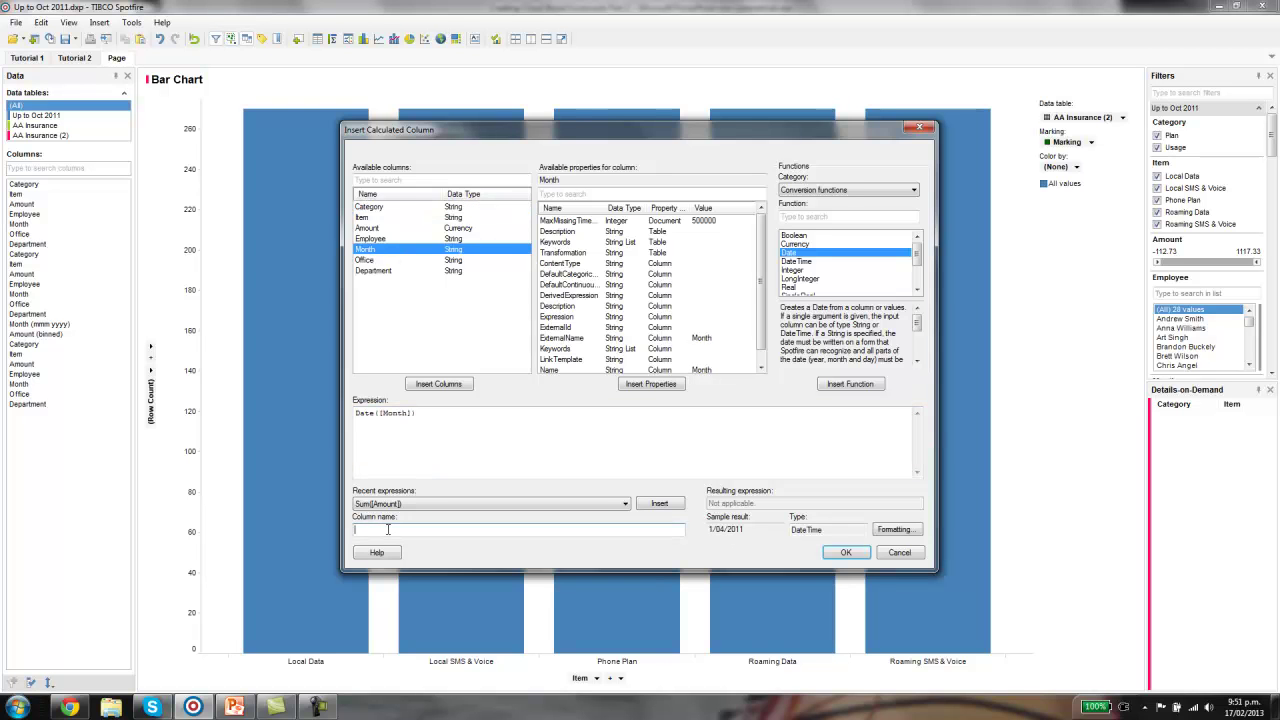
{"action": "type", "text": "Date MMM YYYY"}
{"action": "left_click", "coordinate": [894, 529]}
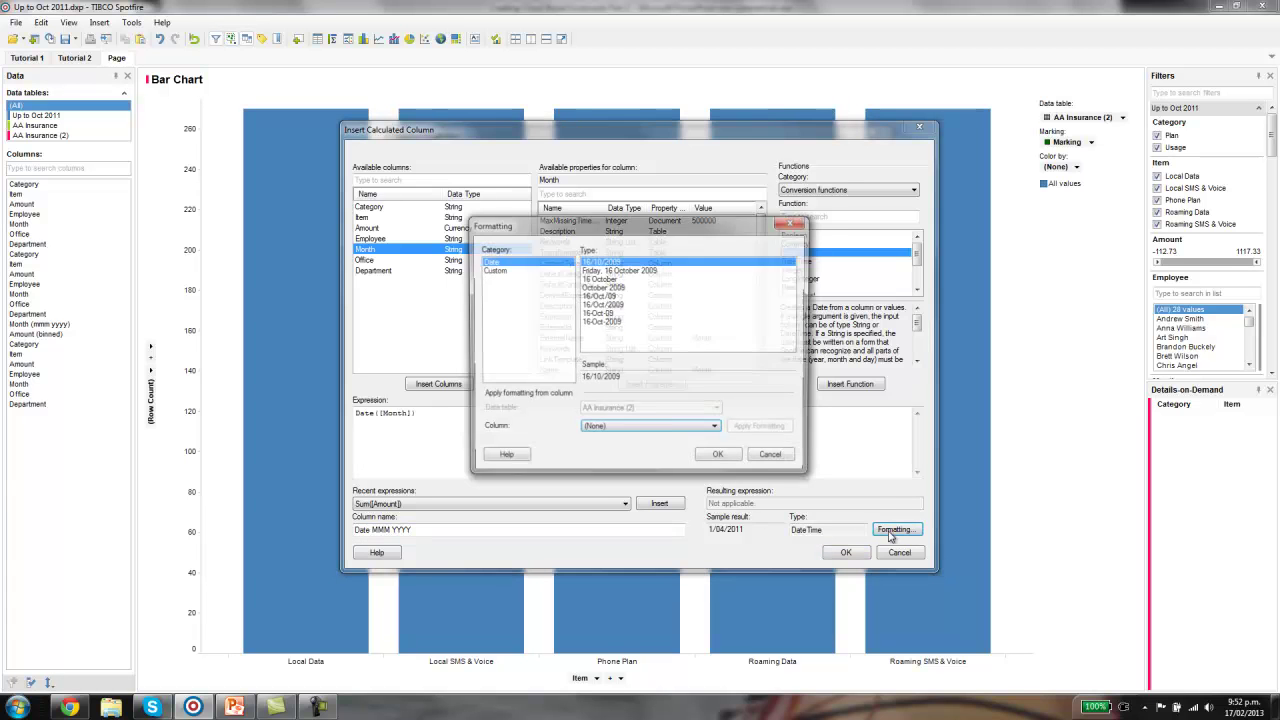
{"action": "left_click", "coordinate": [603, 287]}
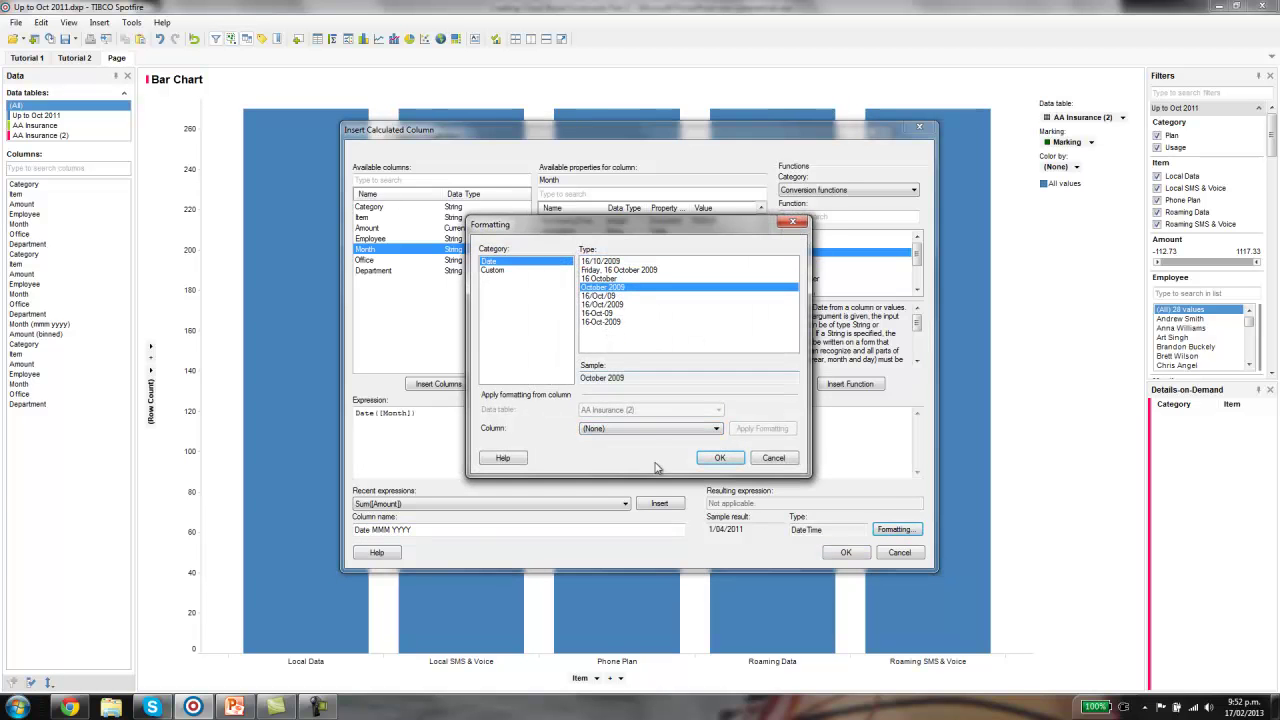
{"action": "left_click", "coordinate": [721, 458]}
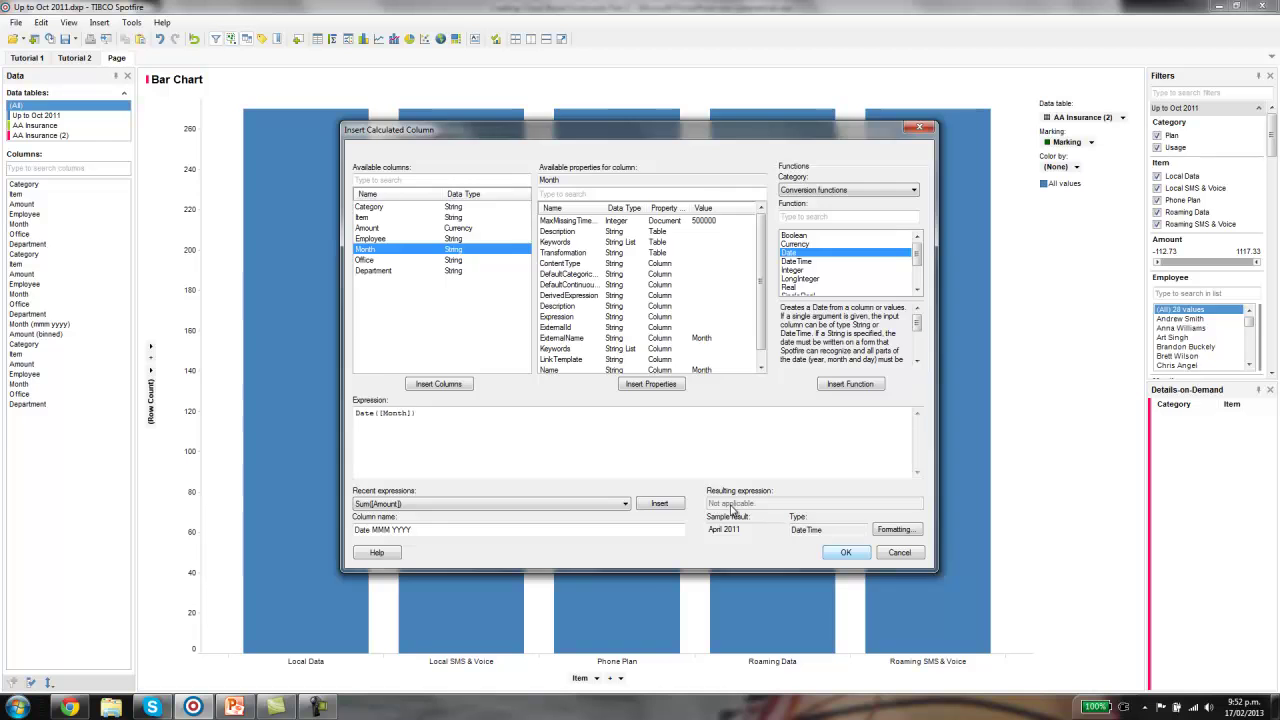
{"action": "left_click", "coordinate": [845, 552]}
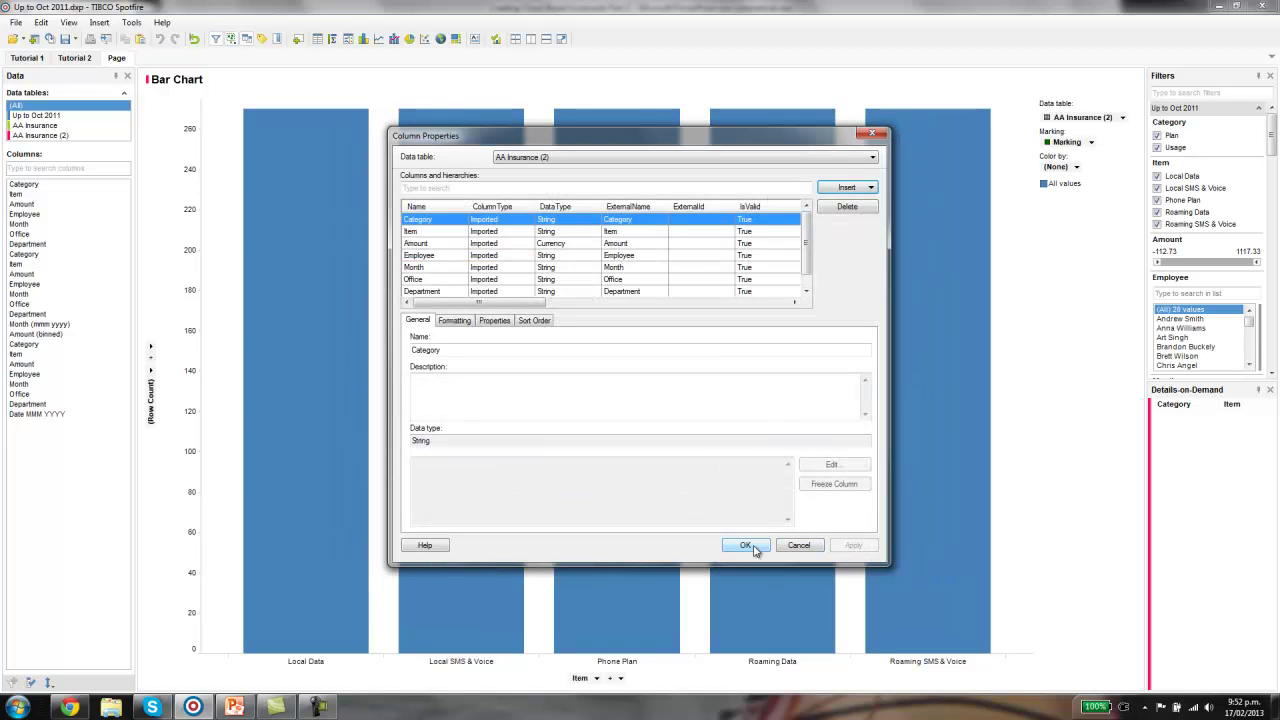
{"action": "left_click", "coordinate": [748, 545]}
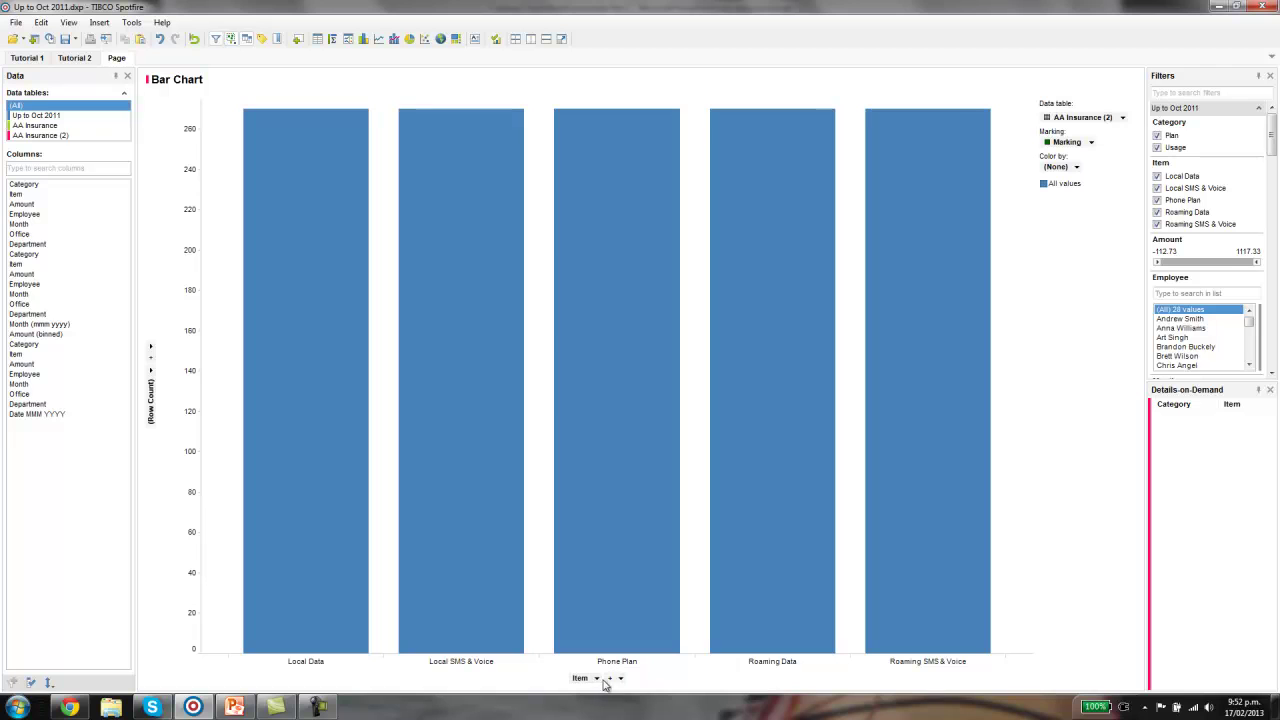
Set the x-axis to Date MMM YYYY Year » Quarter » Month and the y-axis to Sum(Amount).
{"action": "left_click", "coordinate": [596, 679]}
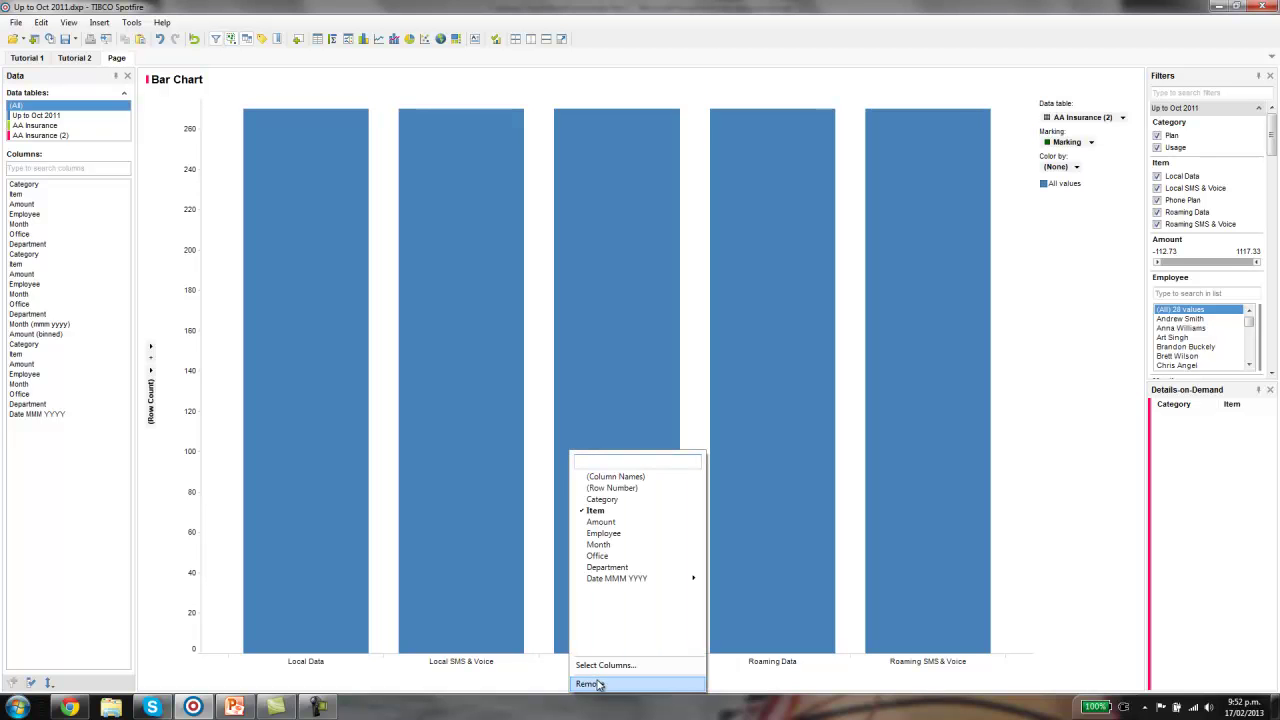
{"action": "mouse_move", "coordinate": [643, 583]}
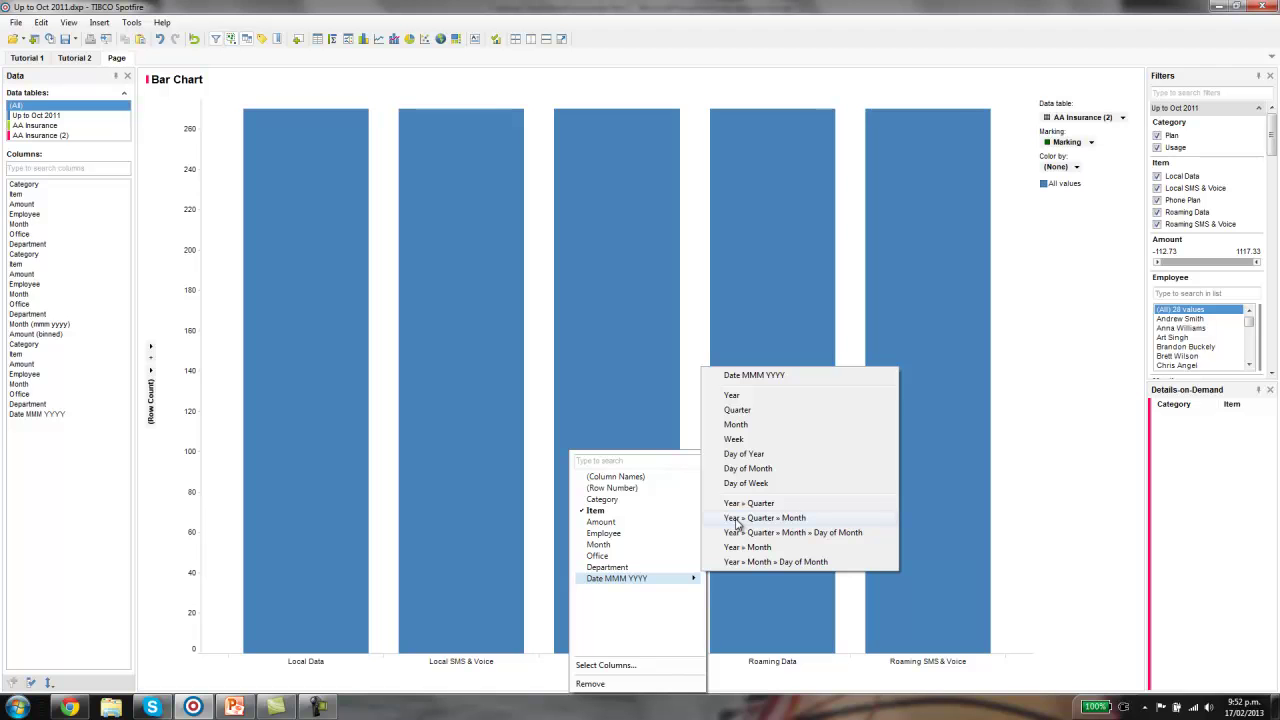
{"action": "left_click", "coordinate": [740, 520]}
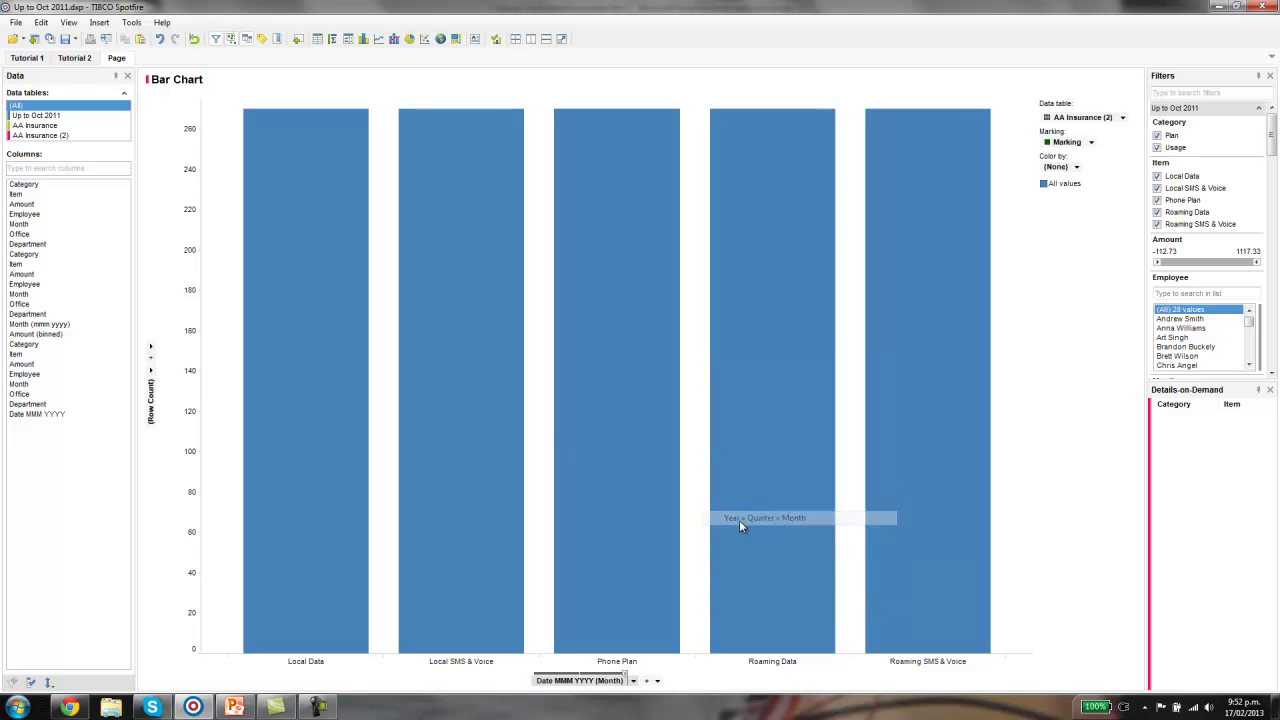
{"action": "left_click", "coordinate": [152, 372]}
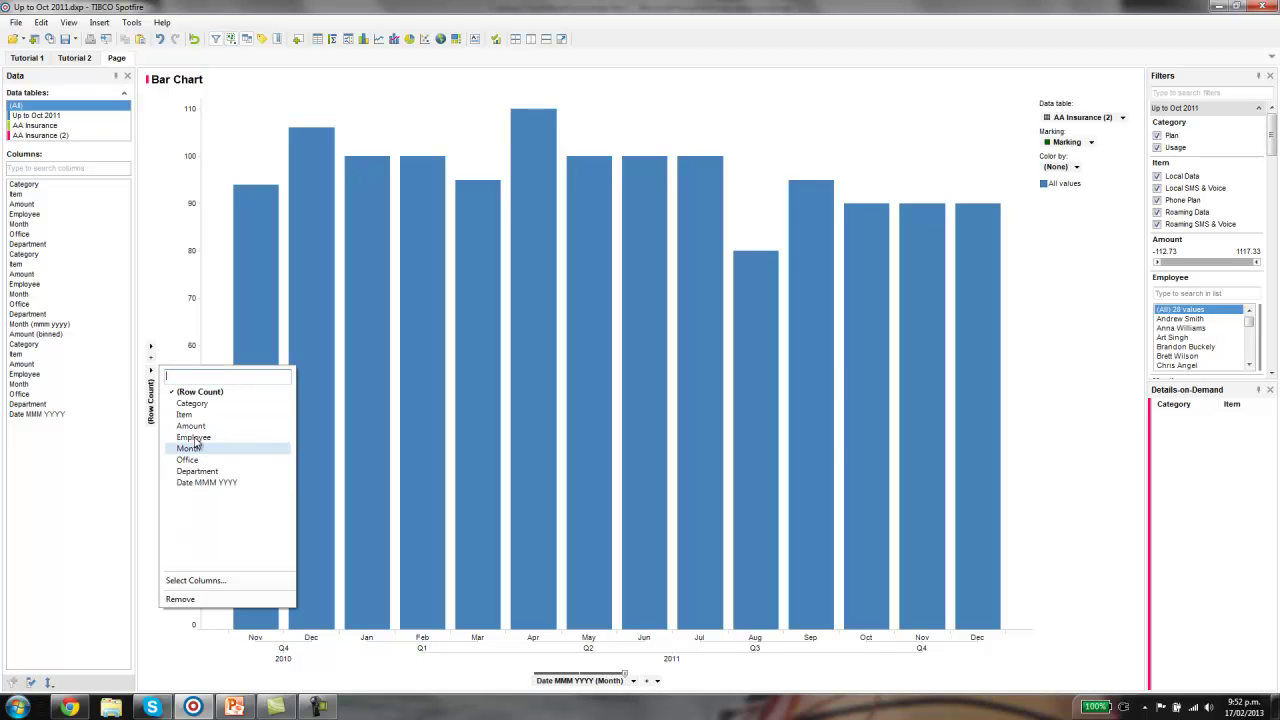
{"action": "left_click", "coordinate": [200, 426]}
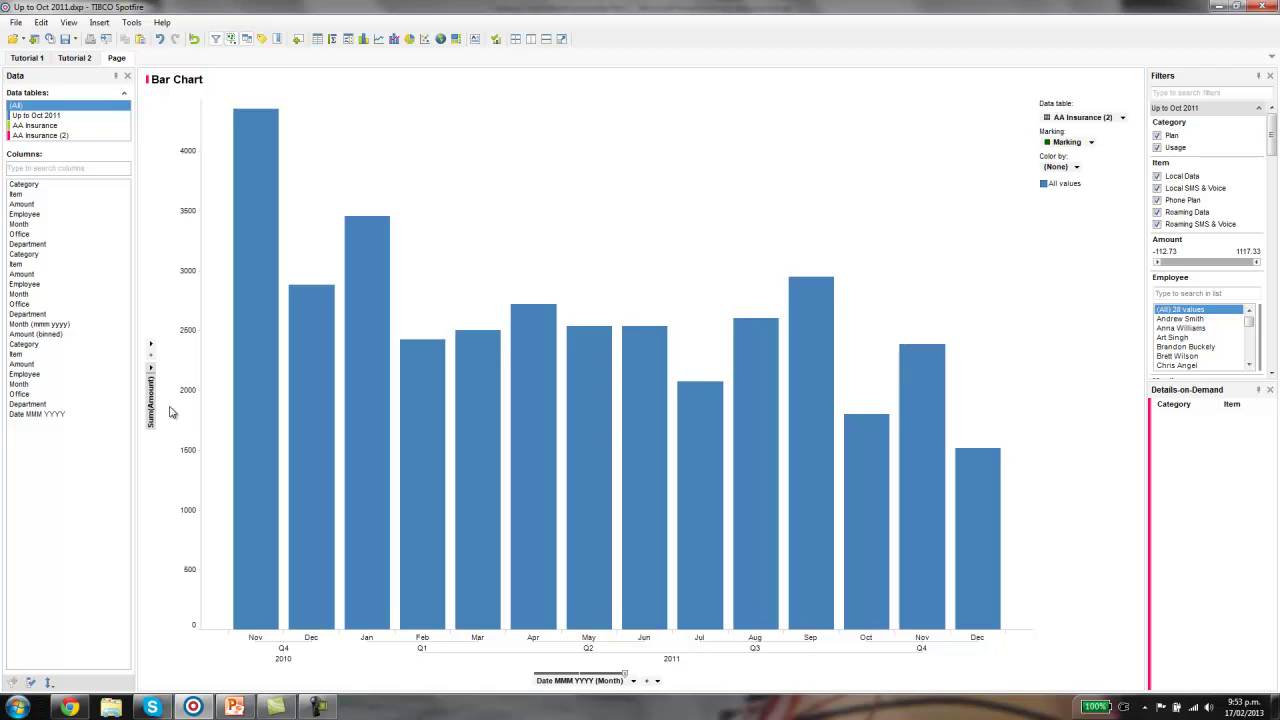
Open and dismiss the value-axis column and context menus without changing anything.
{"action": "left_click", "coordinate": [151, 369]}
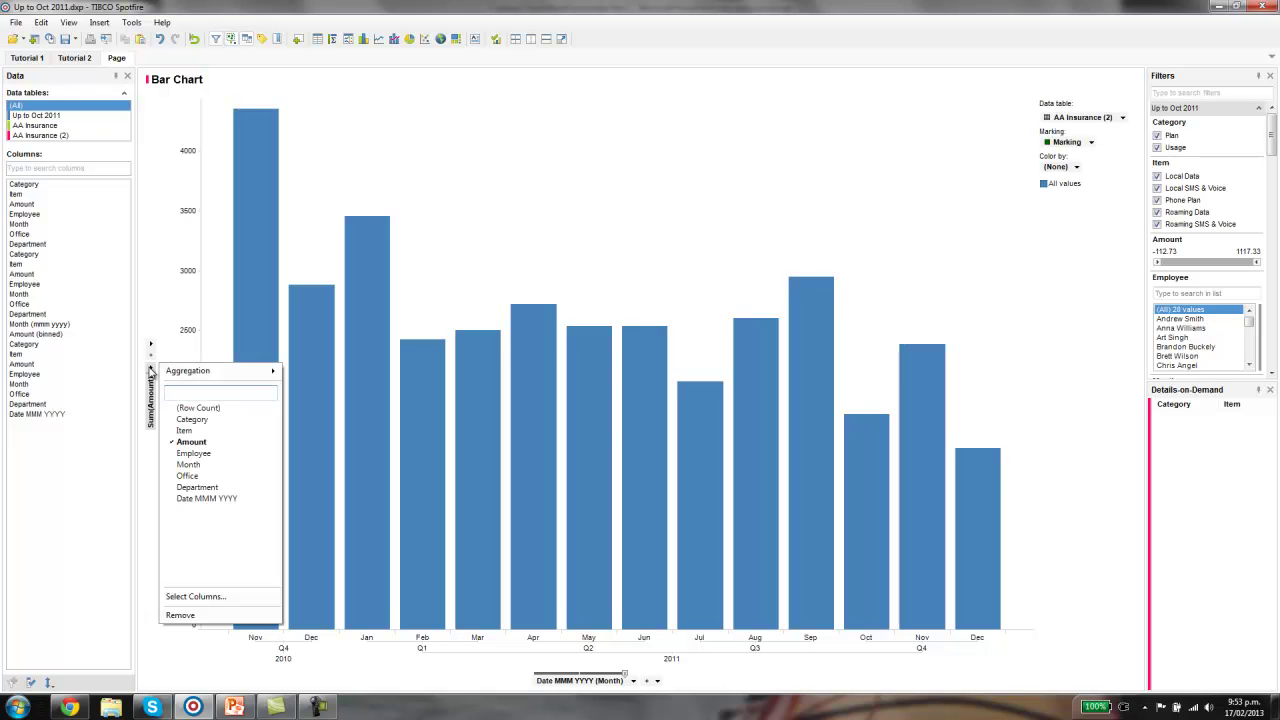
{"action": "left_click", "coordinate": [166, 352]}
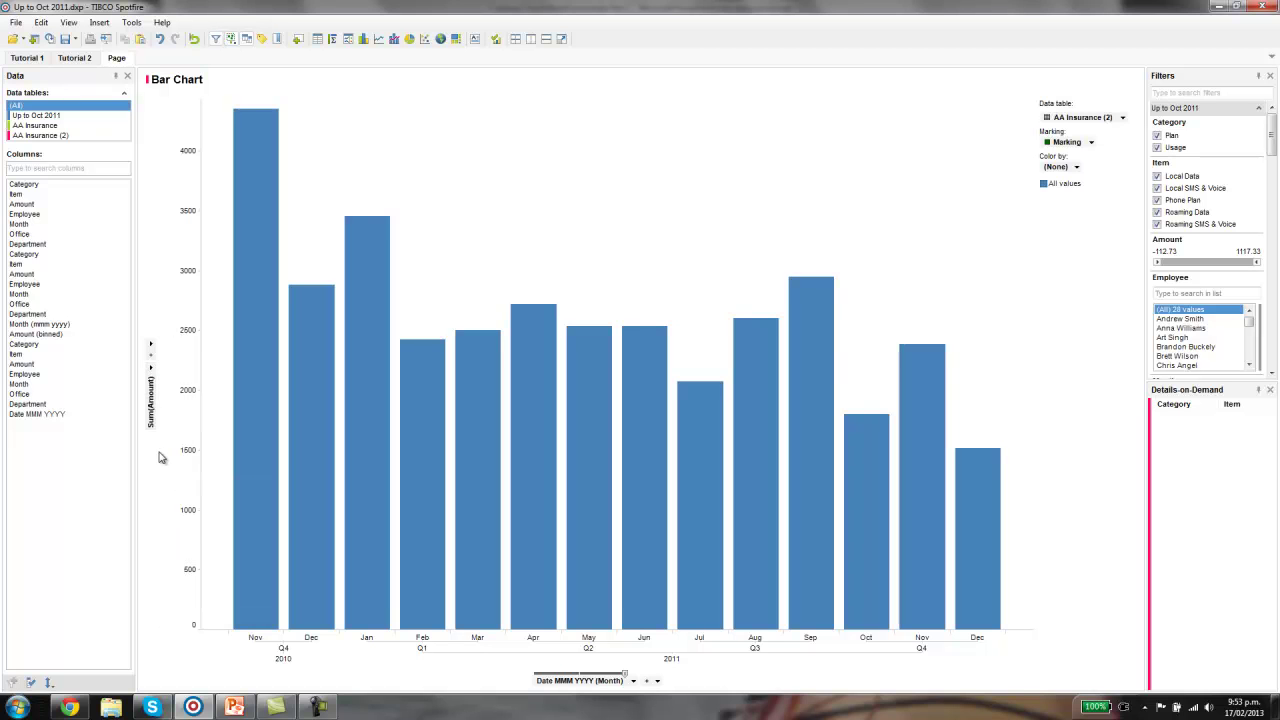
{"action": "right_click", "coordinate": [160, 455]}
{"action": "left_click", "coordinate": [150, 535]}
{"action": "right_click", "coordinate": [152, 478]}
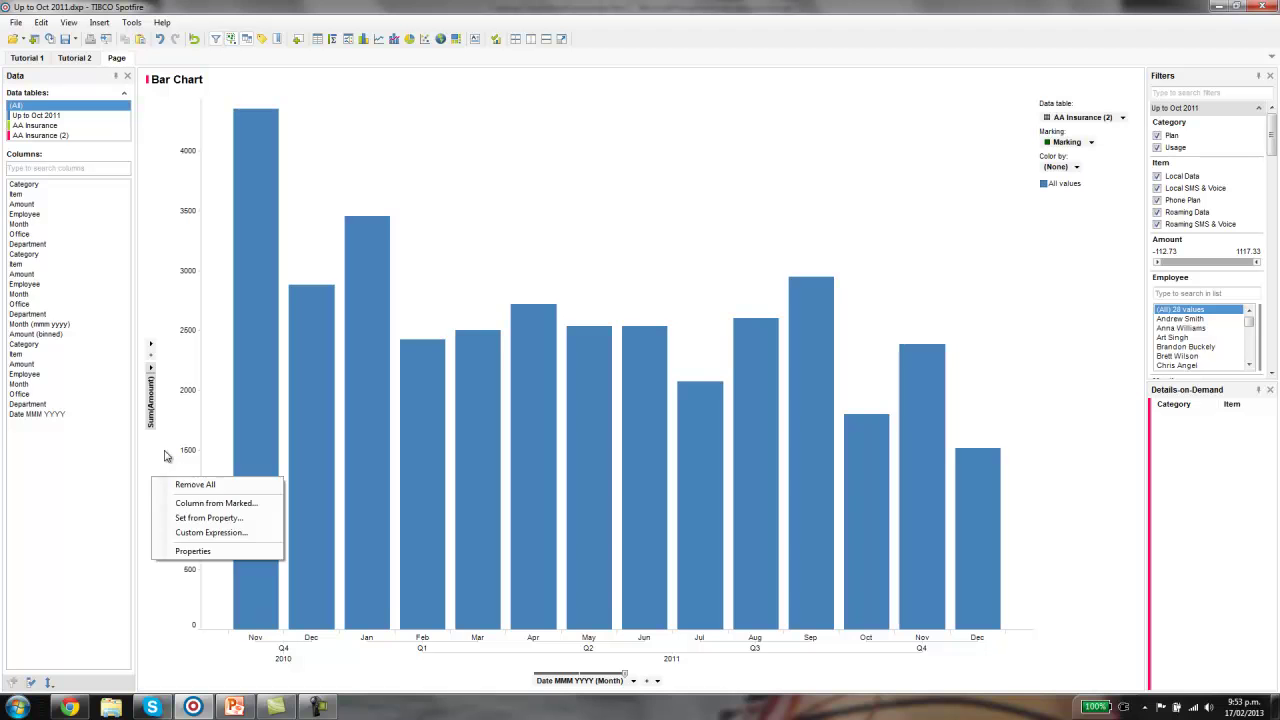
{"action": "left_click", "coordinate": [166, 456]}
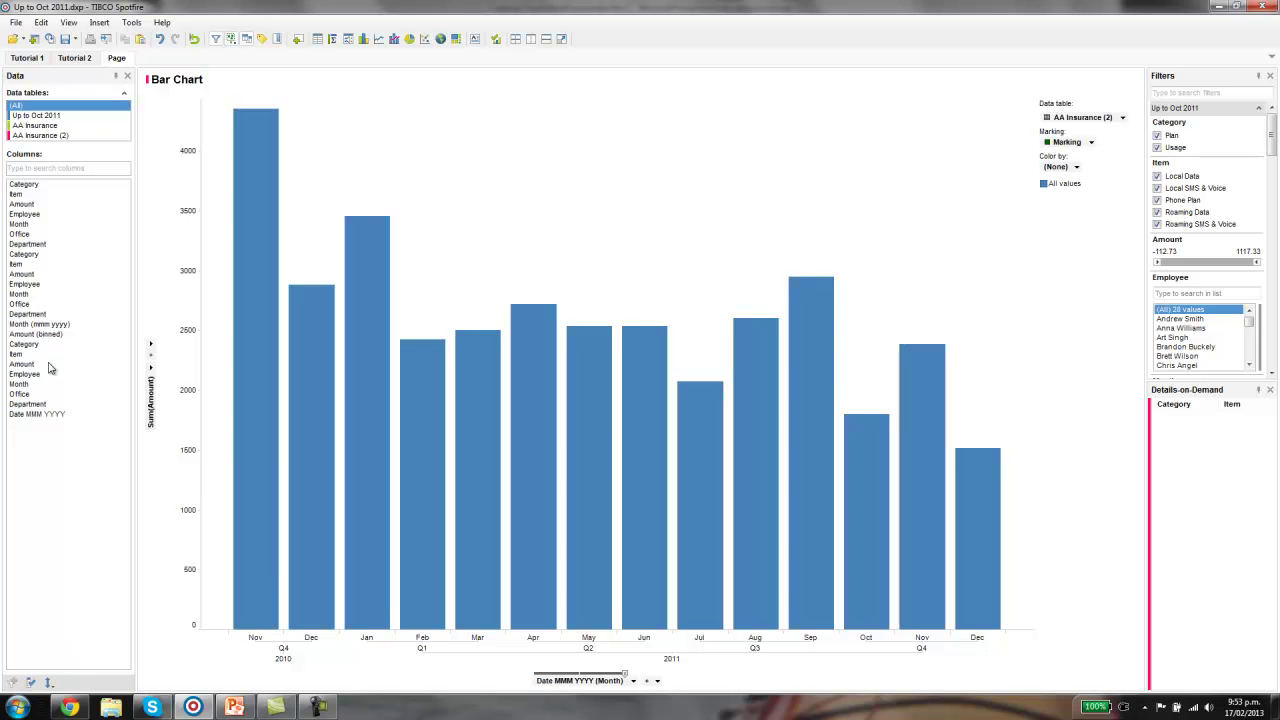
Open the My account page on silverspotfire.tibco.com and highlight the Personal Plus and expired Publisher trial entries.
{"action": "left_click", "coordinate": [69, 707]}
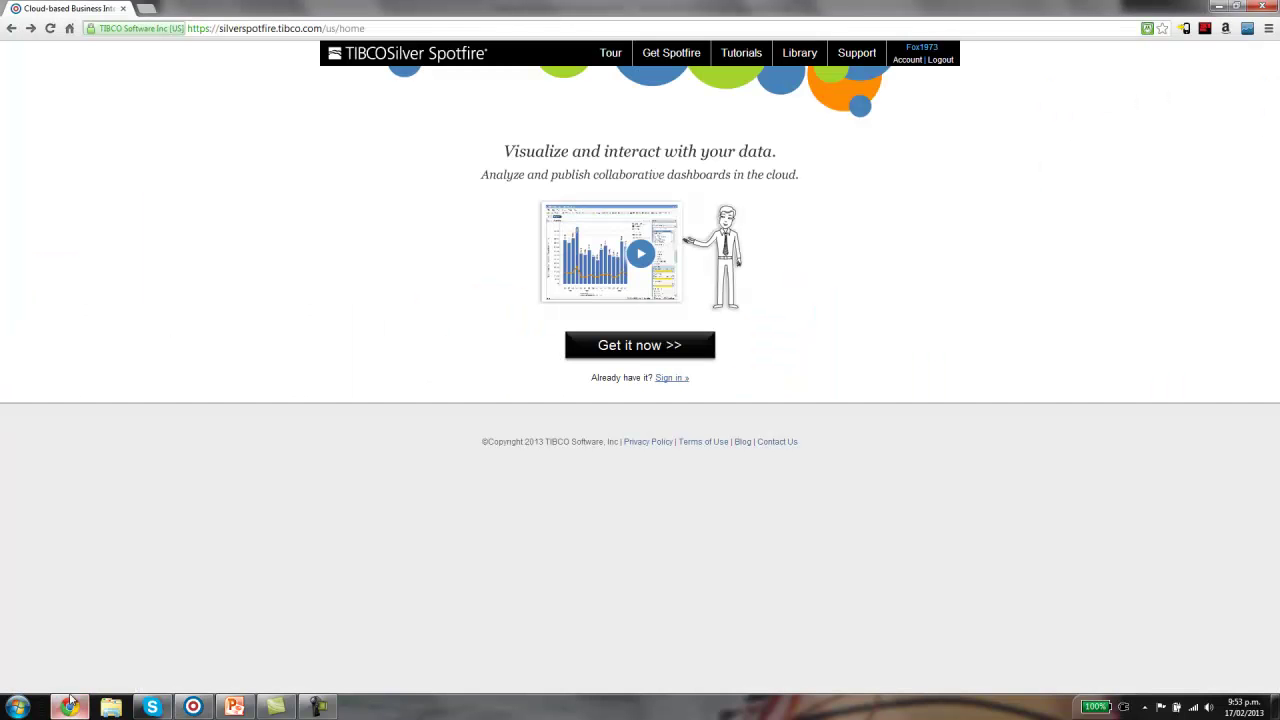
{"action": "left_click", "coordinate": [907, 60]}
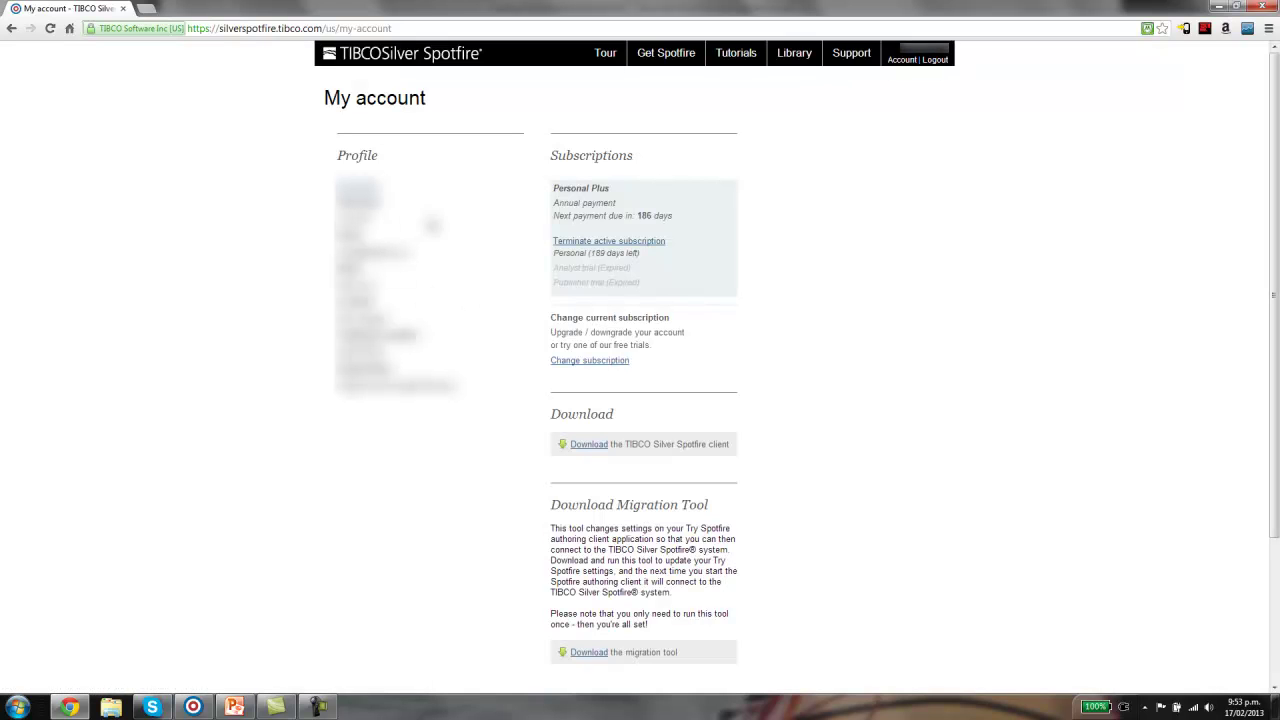
{"action": "left_click_drag", "start_coordinate": [556, 190], "coordinate": [610, 190]}
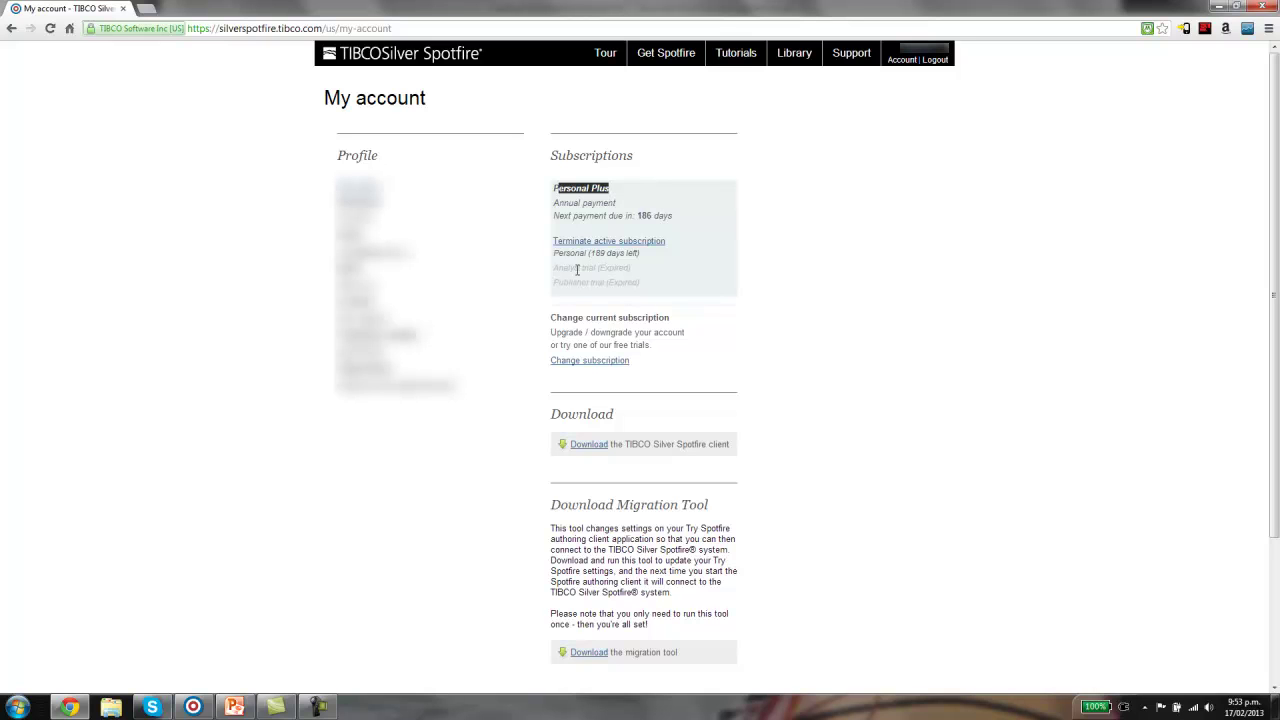
{"action": "left_click_drag", "start_coordinate": [555, 284], "coordinate": [646, 287]}
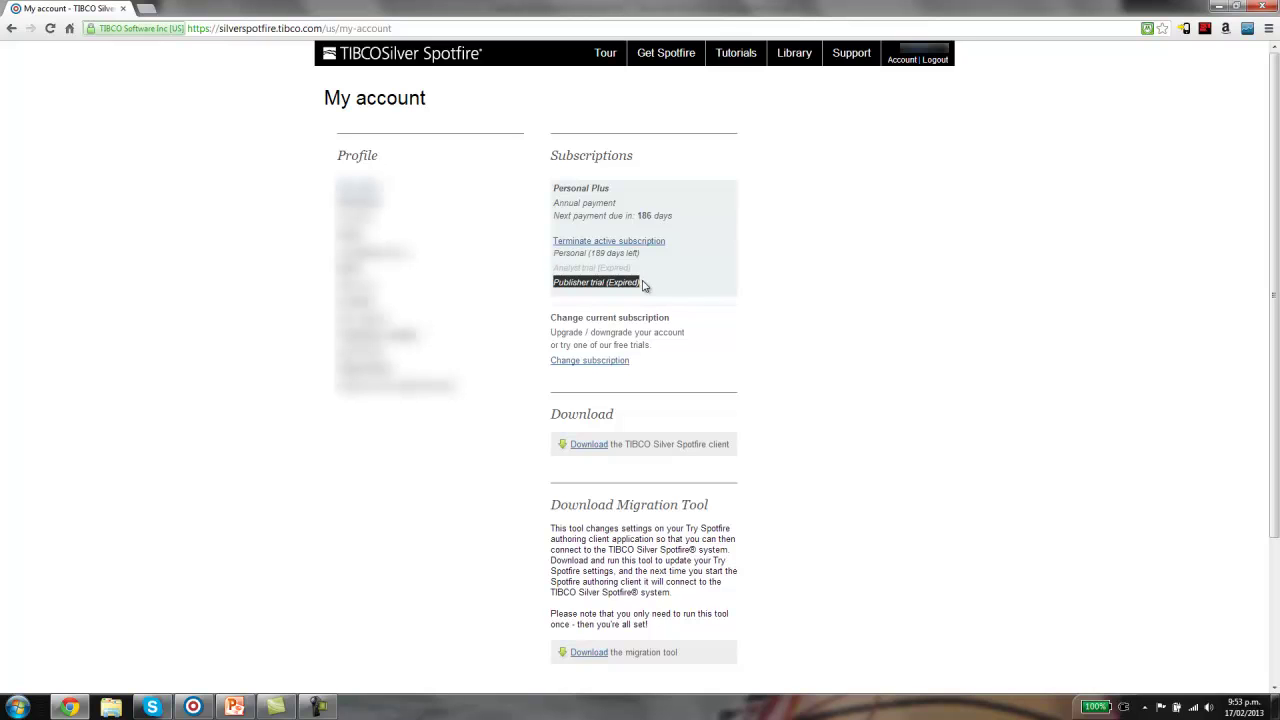
{"action": "left_click", "coordinate": [643, 286]}
{"action": "left_click_drag", "start_coordinate": [645, 287], "coordinate": [551, 283]}
{"action": "left_click", "coordinate": [563, 285]}
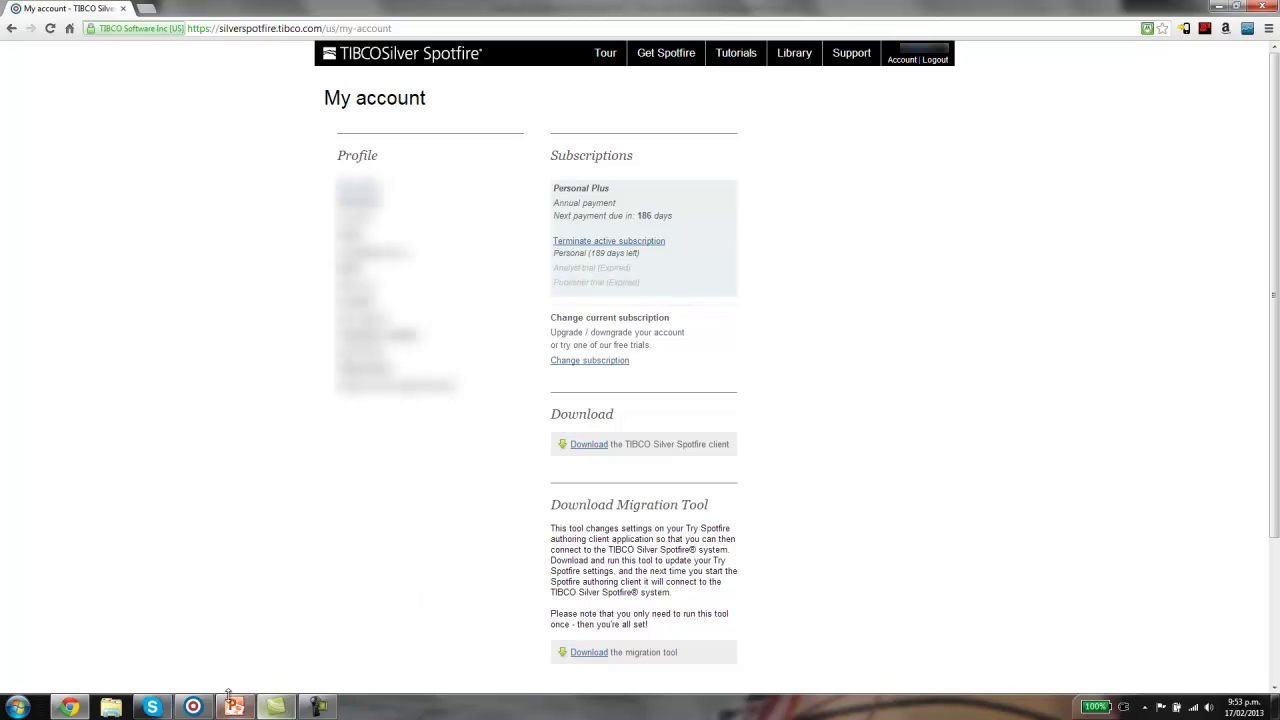
Back in Spotfire, set the value axis Custom Expression display name to 'Amount'.
{"action": "left_click", "coordinate": [193, 707]}
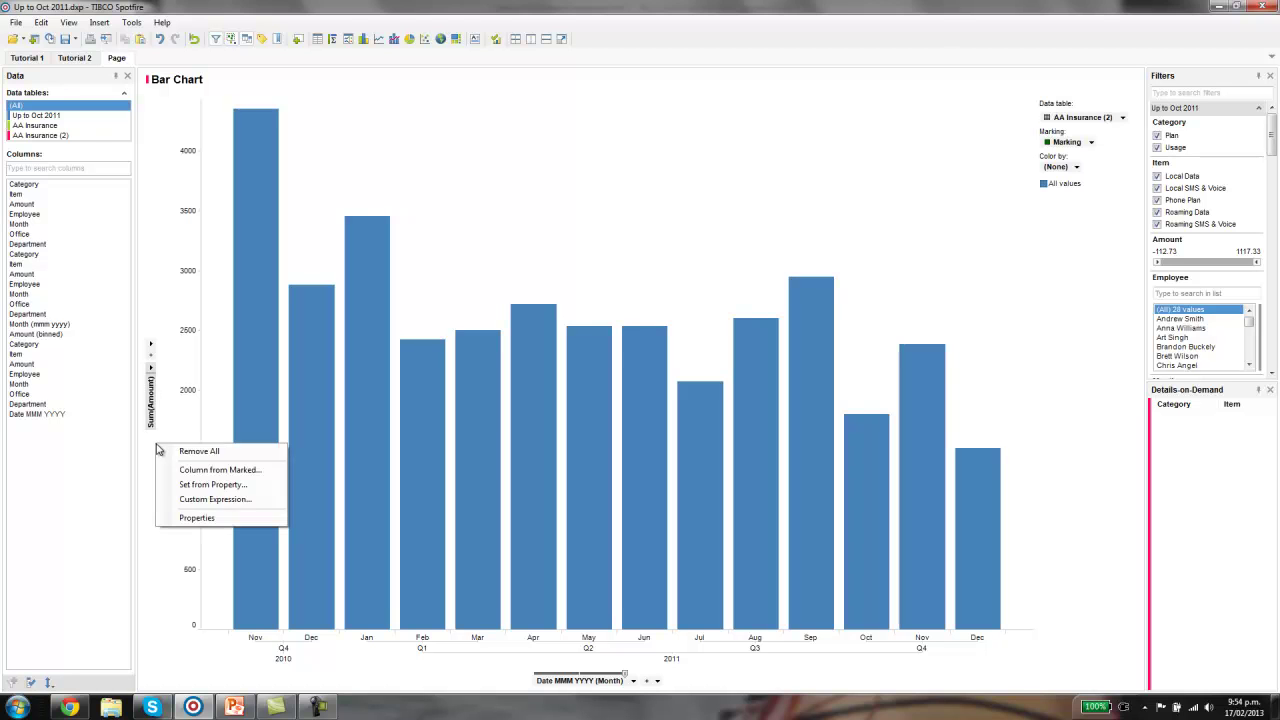
{"action": "right_click", "coordinate": [158, 446]}
{"action": "left_click", "coordinate": [154, 467]}
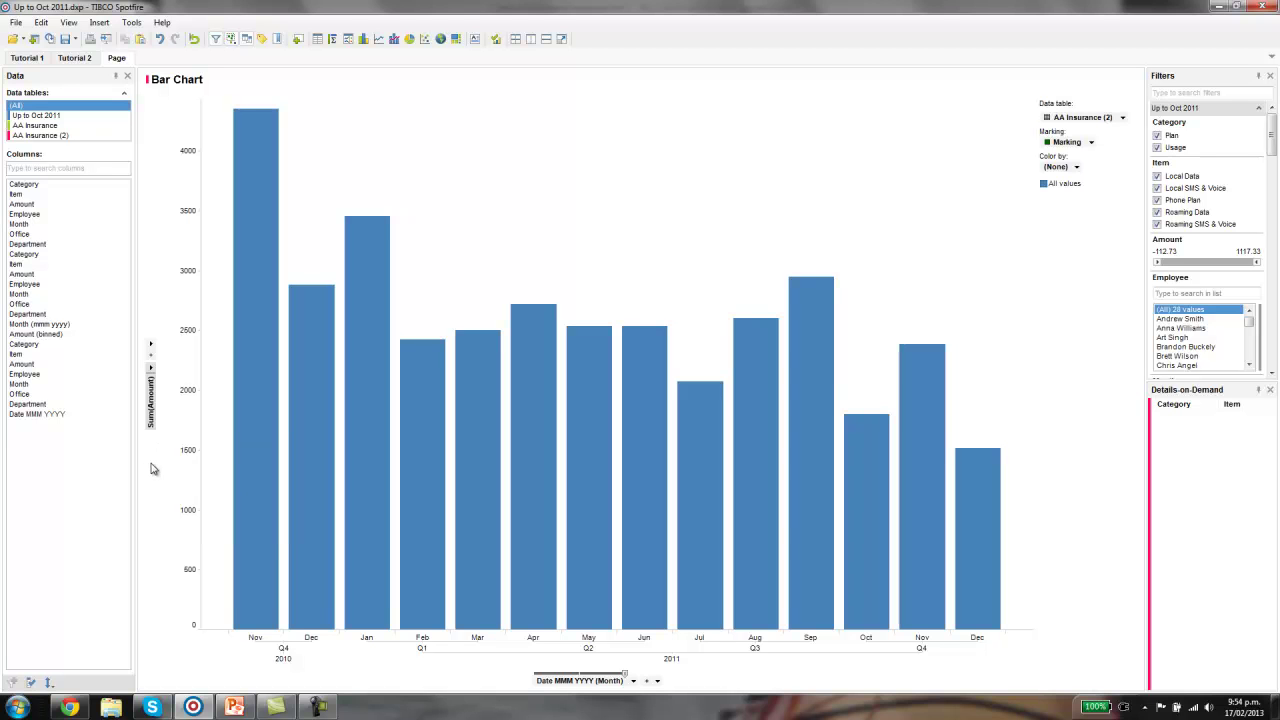
{"action": "right_click", "coordinate": [154, 467]}
{"action": "left_click", "coordinate": [210, 516]}
{"action": "left_click", "coordinate": [396, 528]}
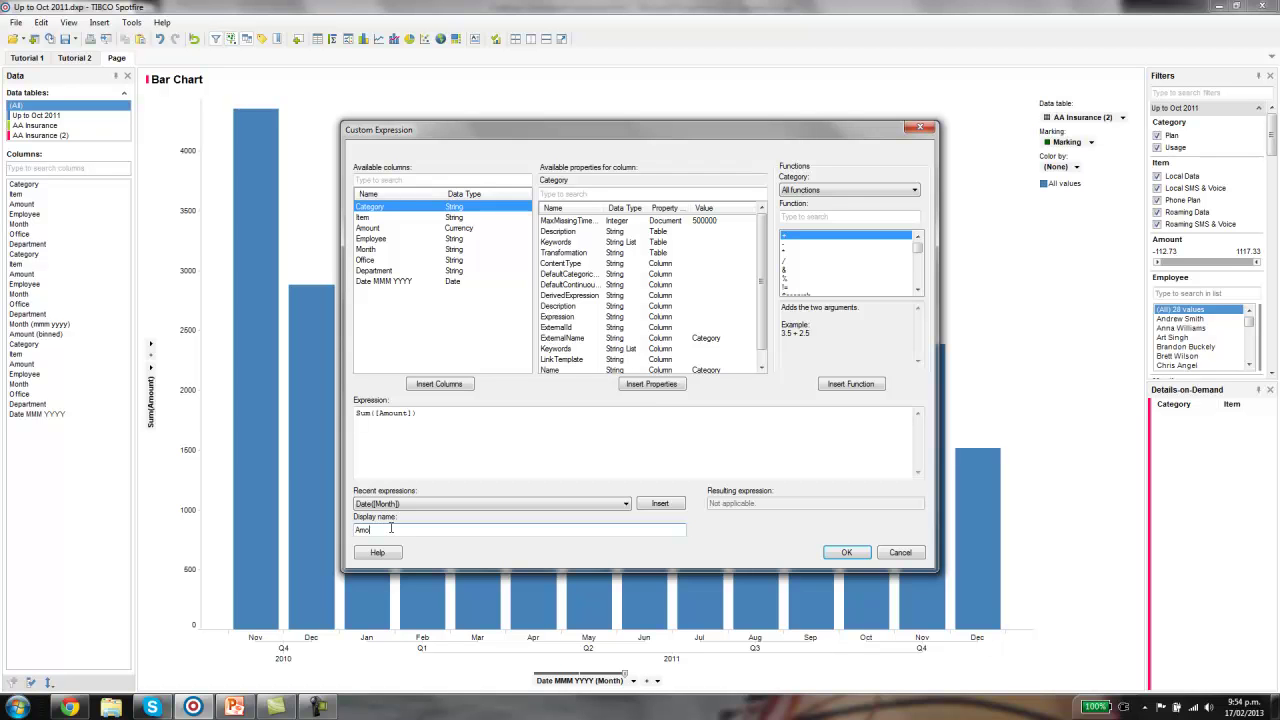
{"action": "type", "text": "Amount"}
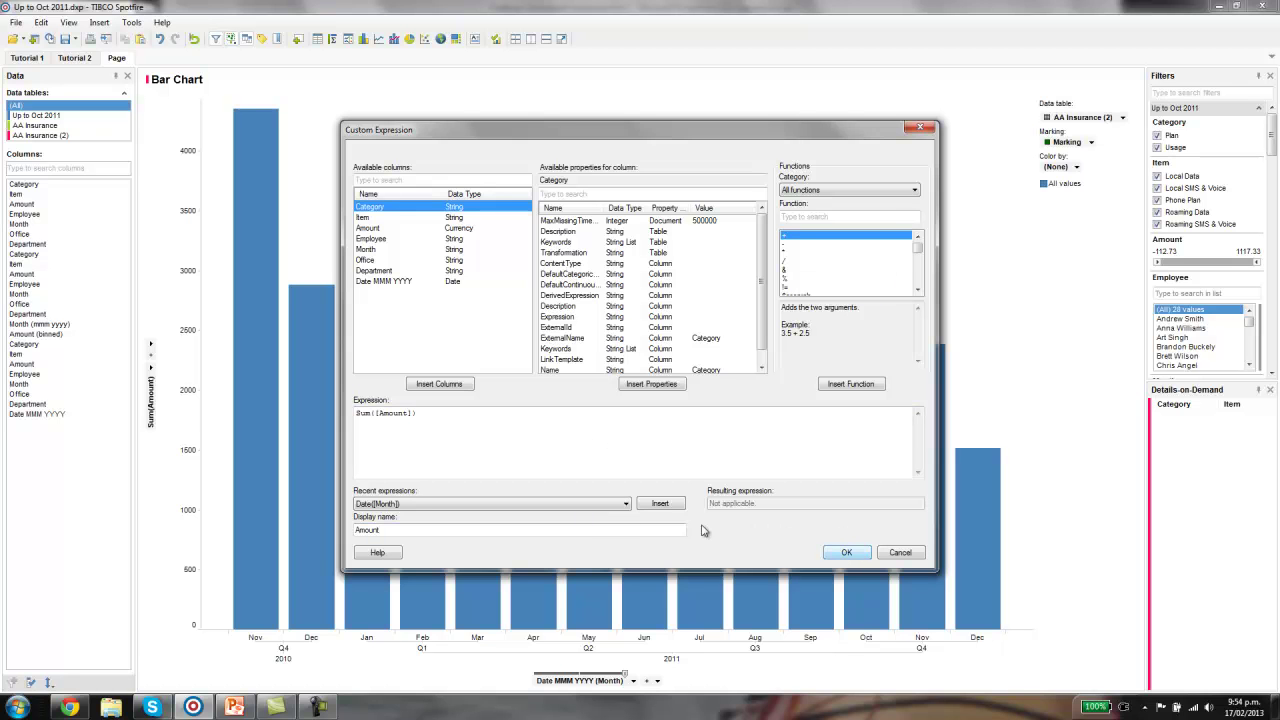
{"action": "left_click", "coordinate": [846, 552]}
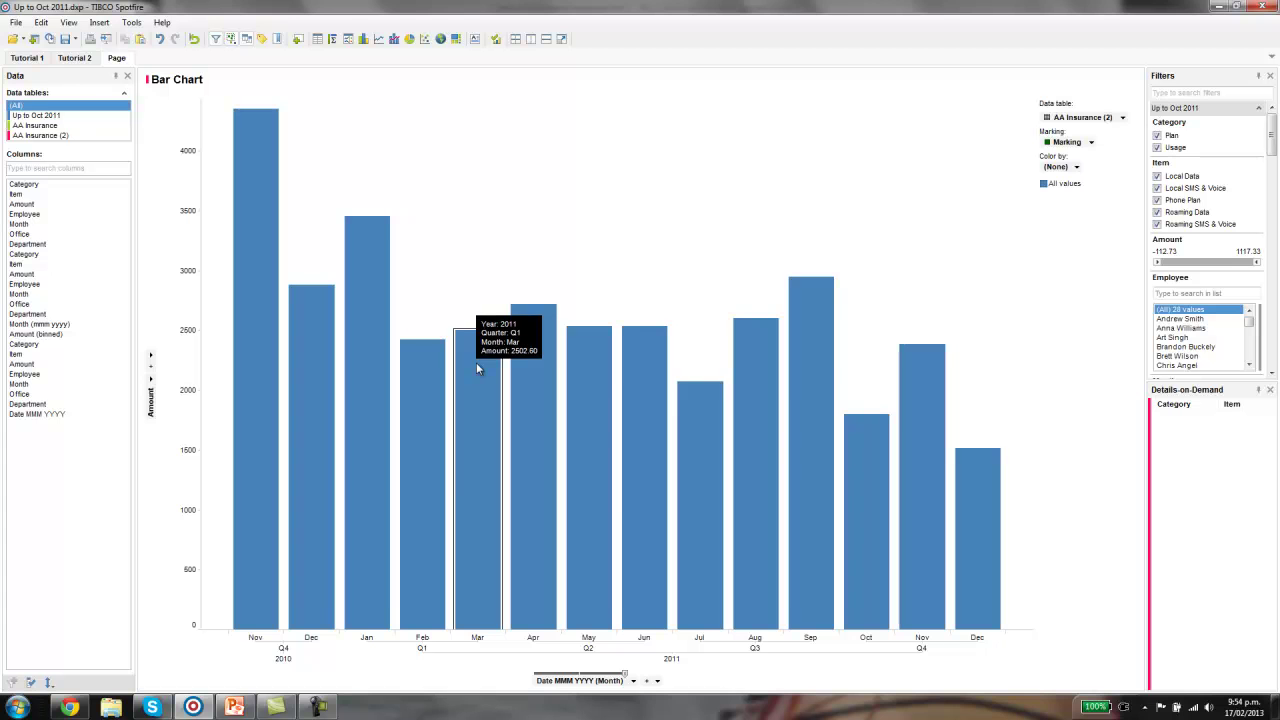
After checking the Tutorial 2 example, colour and stack the monthly bars by Department.
{"action": "left_click", "coordinate": [82, 62]}
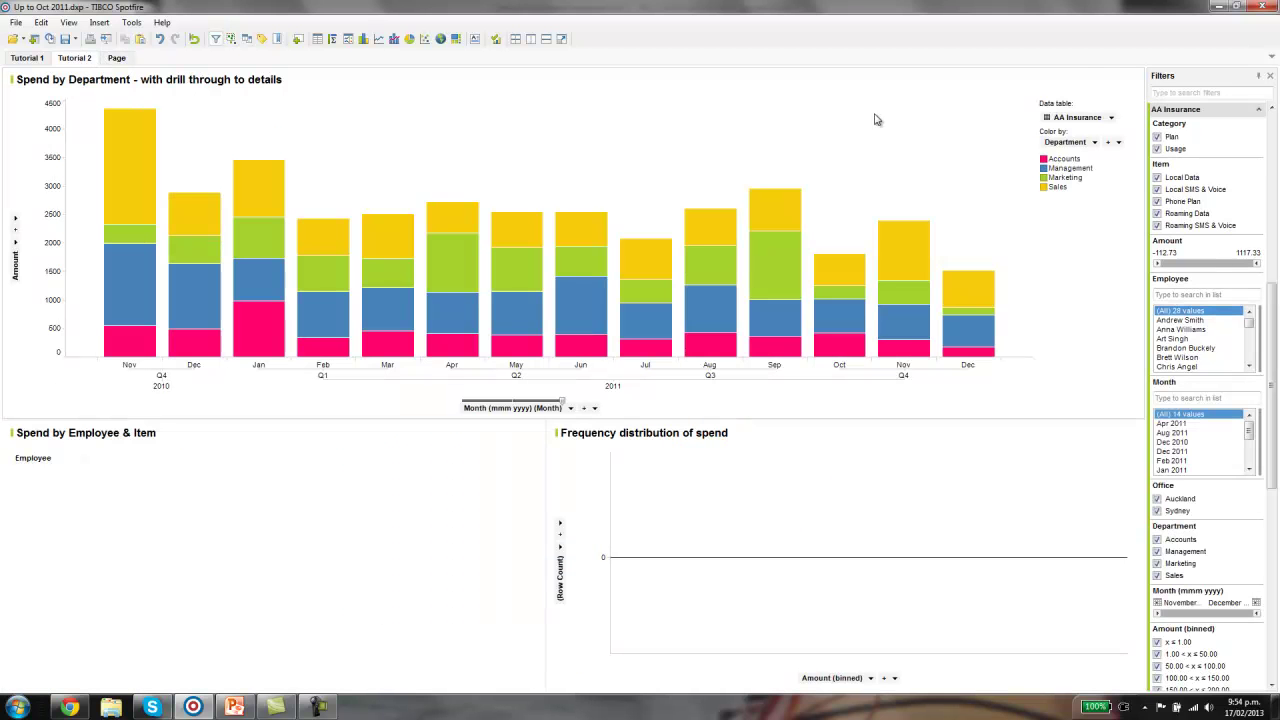
{"action": "left_click", "coordinate": [134, 60]}
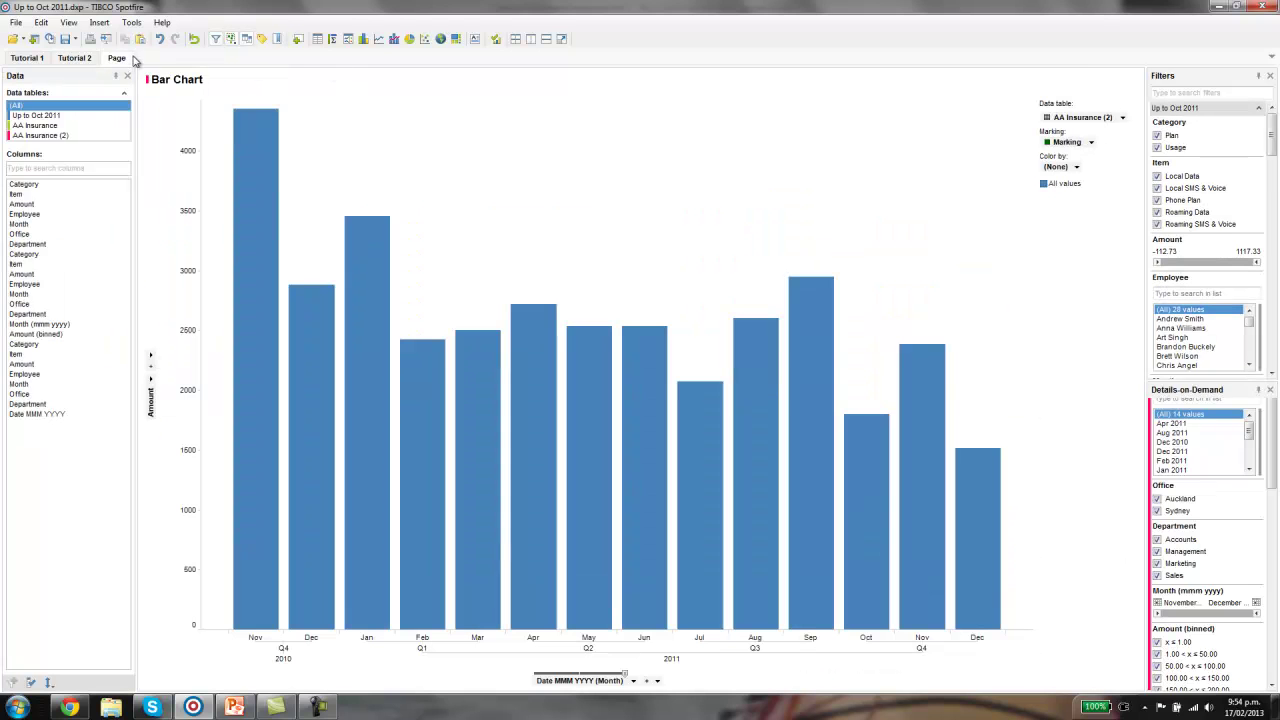
{"action": "left_click", "coordinate": [1077, 168]}
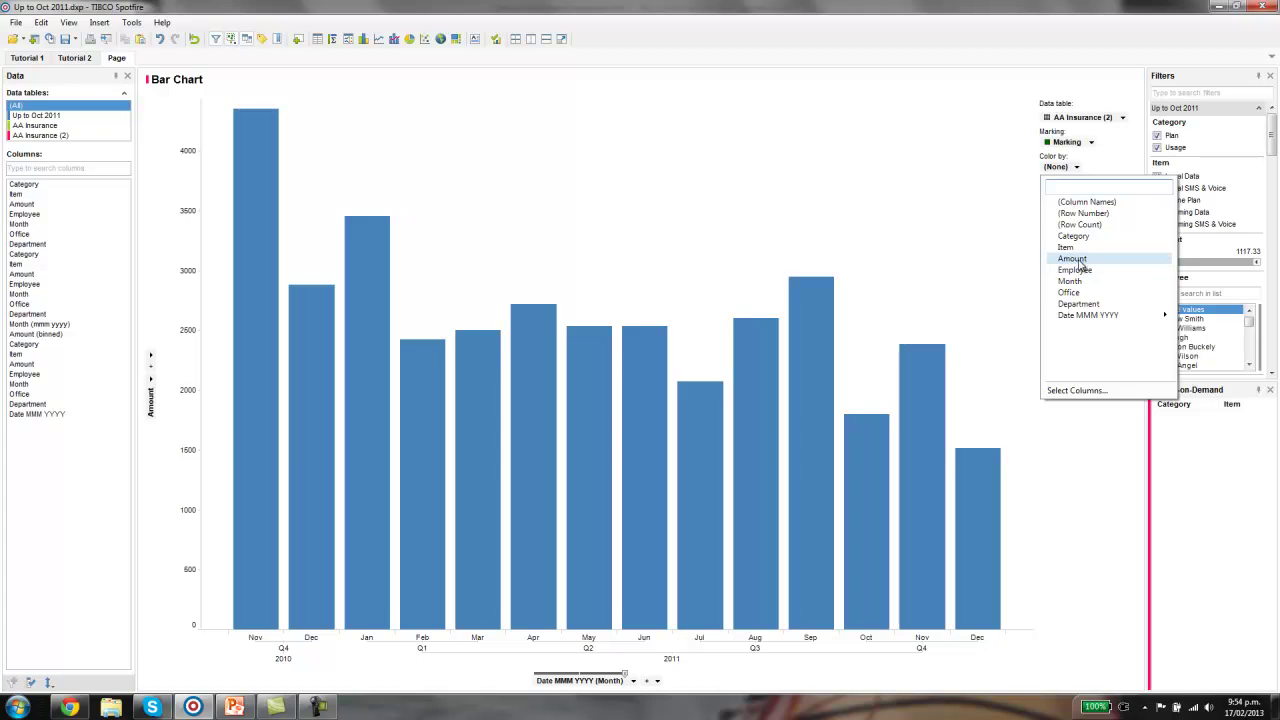
{"action": "left_click", "coordinate": [1078, 304]}
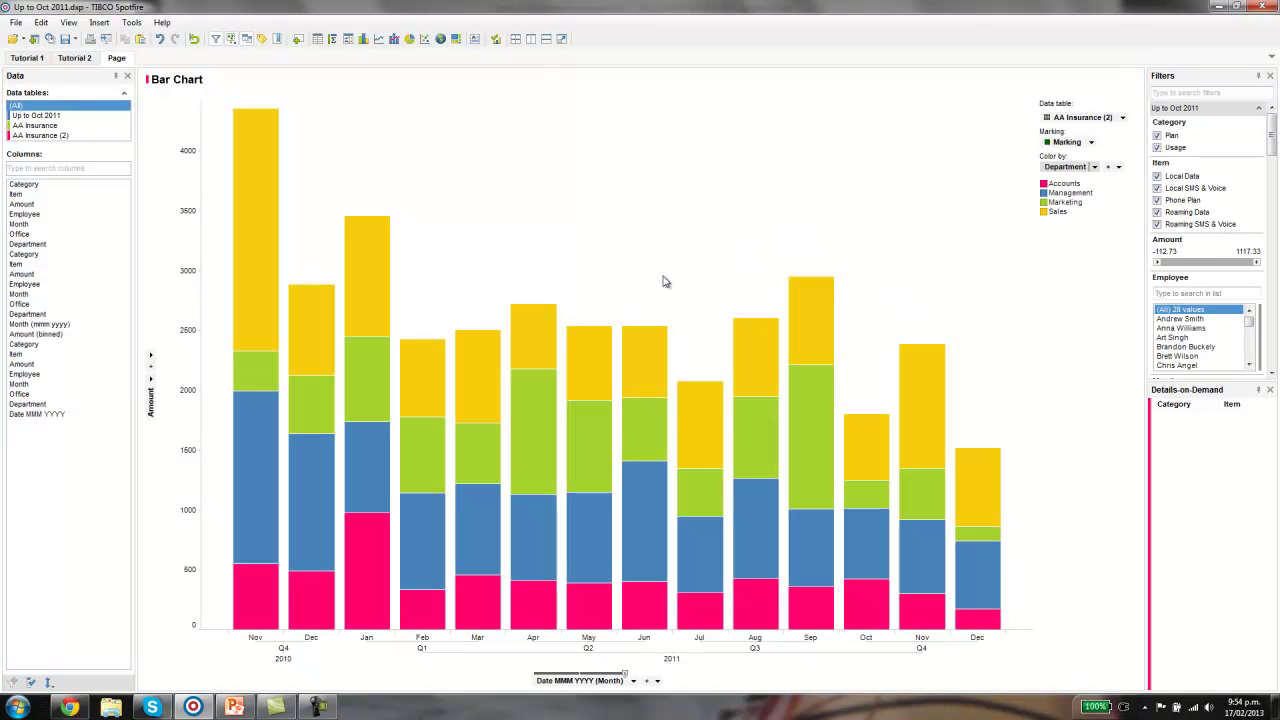
{"action": "double_click", "coordinate": [191, 86]}
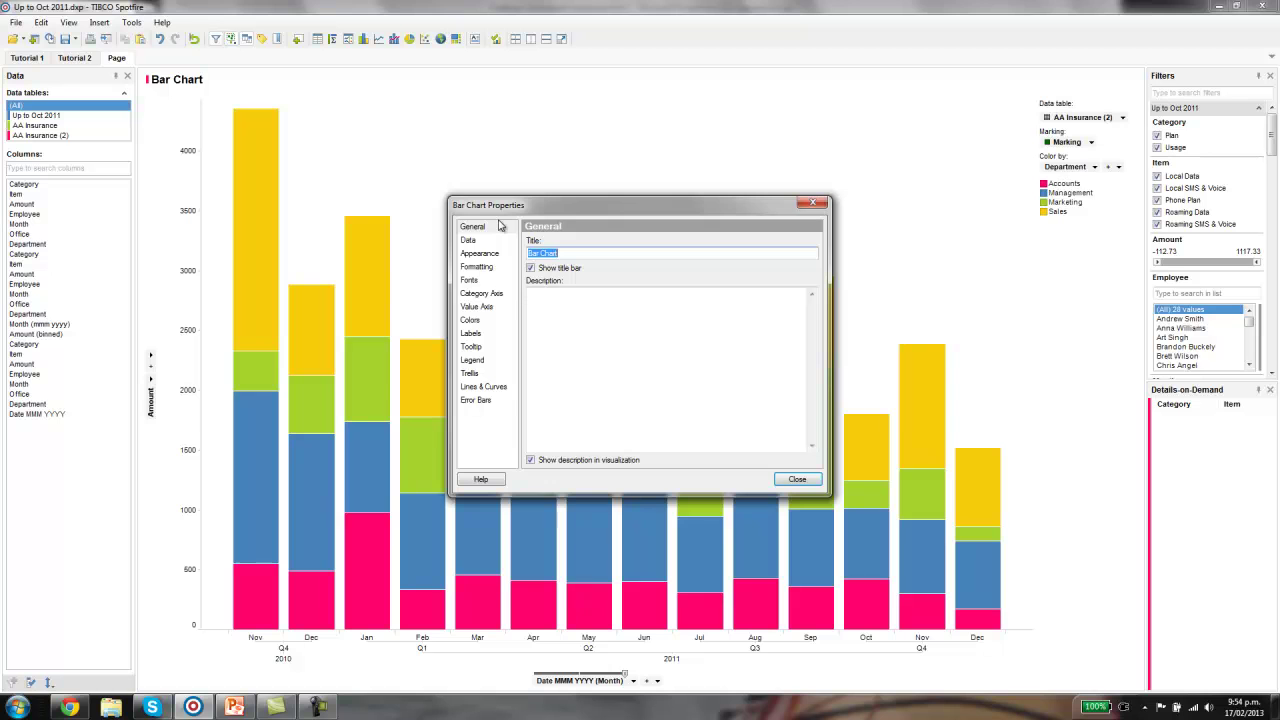
Title the chart 'Sales' and try marking the Dec and Sep–Nov bars.
{"action": "type", "text": "Sales"}
{"action": "left_click", "coordinate": [798, 479]}
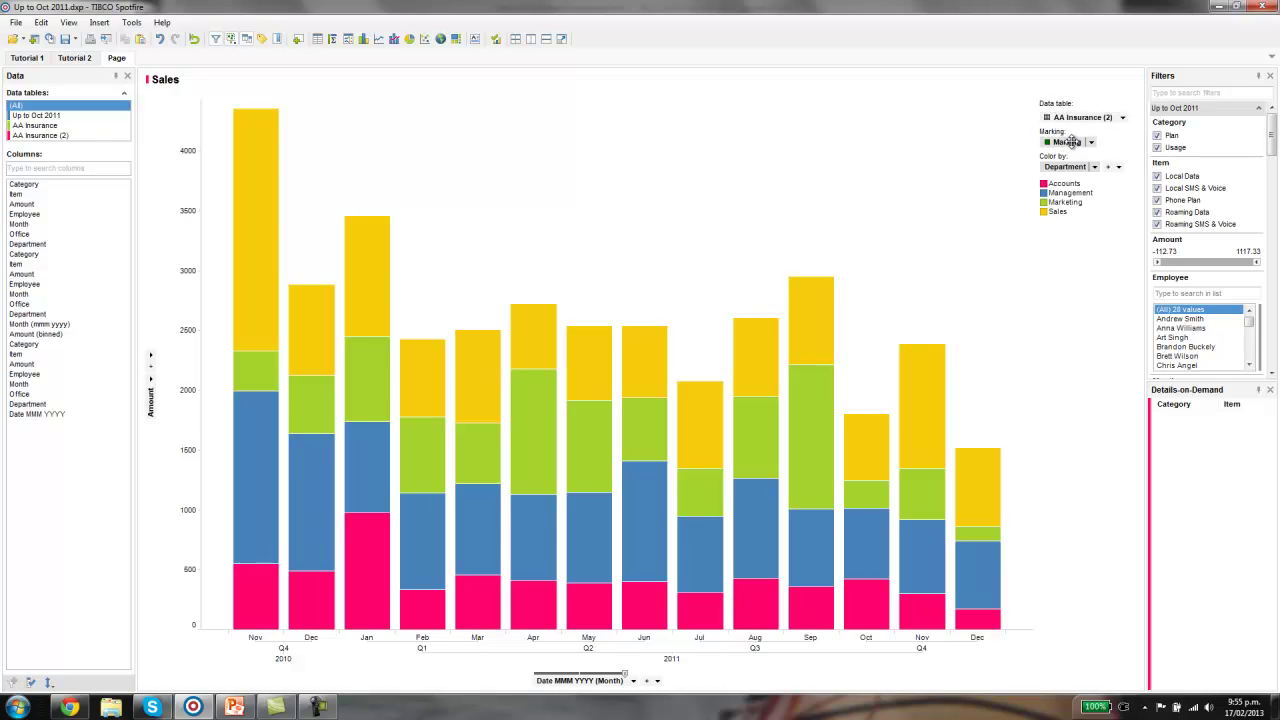
{"action": "left_click_drag", "start_coordinate": [976, 427], "coordinate": [1040, 626]}
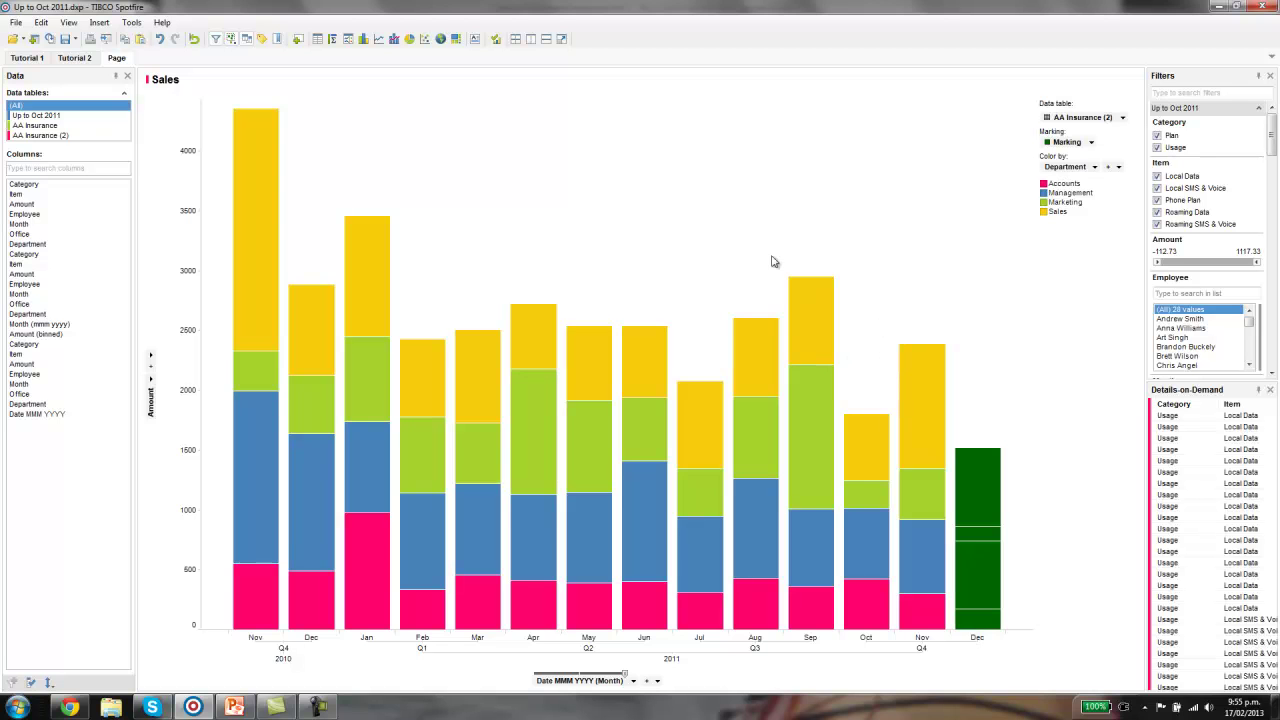
{"action": "left_click_drag", "start_coordinate": [795, 253], "coordinate": [930, 645]}
Clear the bar marking and remove the data table selector from the legend.
{"action": "left_click", "coordinate": [1005, 405]}
{"action": "left_click_drag", "start_coordinate": [966, 432], "coordinate": [1020, 660]}
{"action": "left_click", "coordinate": [995, 411]}
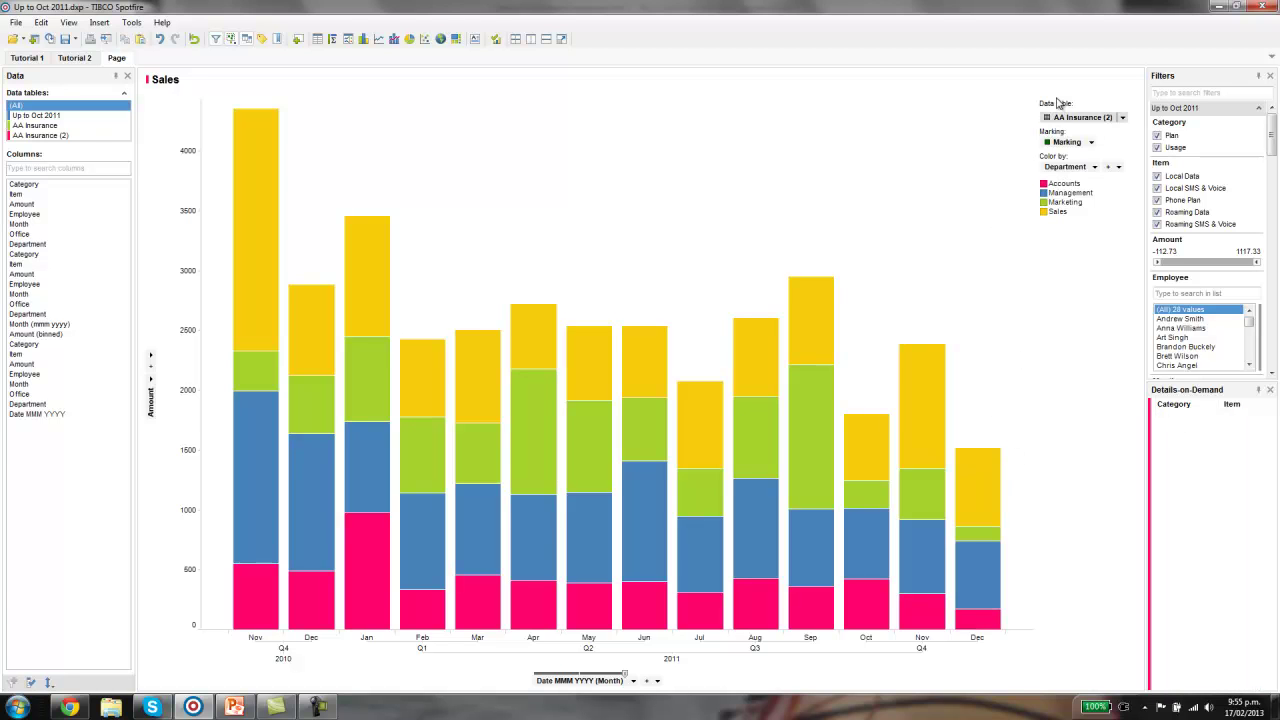
{"action": "right_click", "coordinate": [1066, 247]}
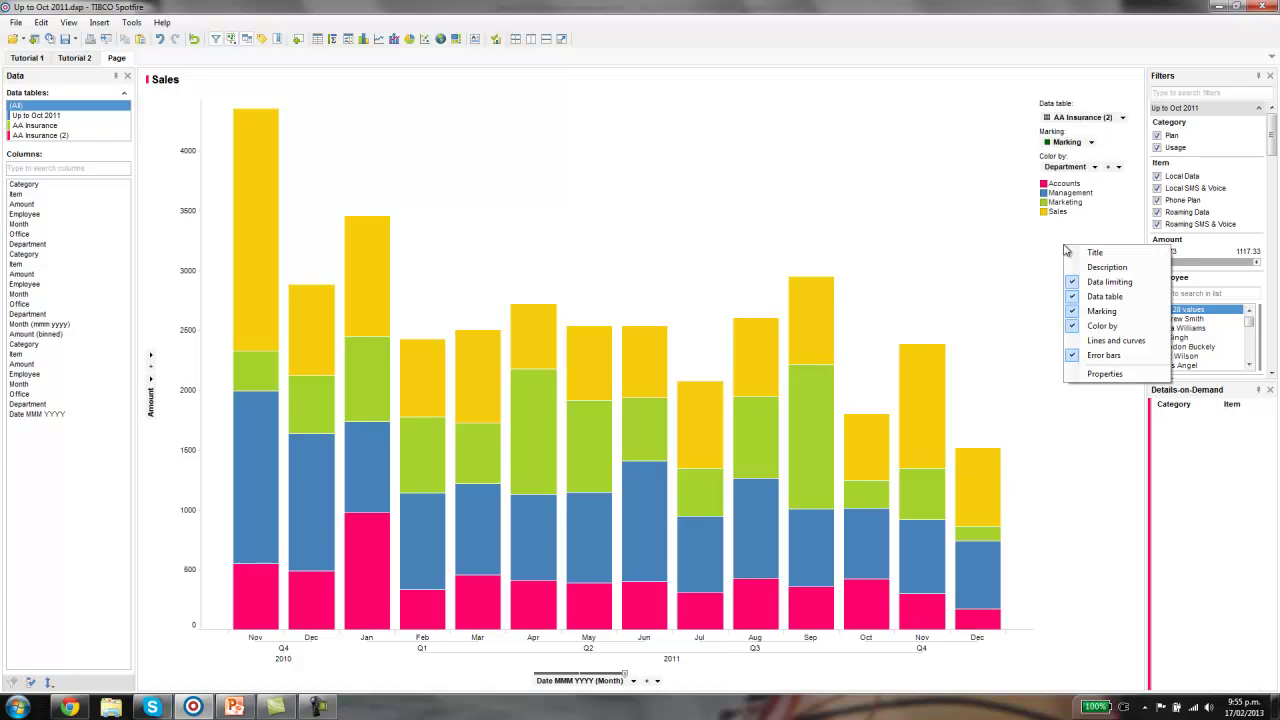
{"action": "left_click", "coordinate": [1117, 302]}
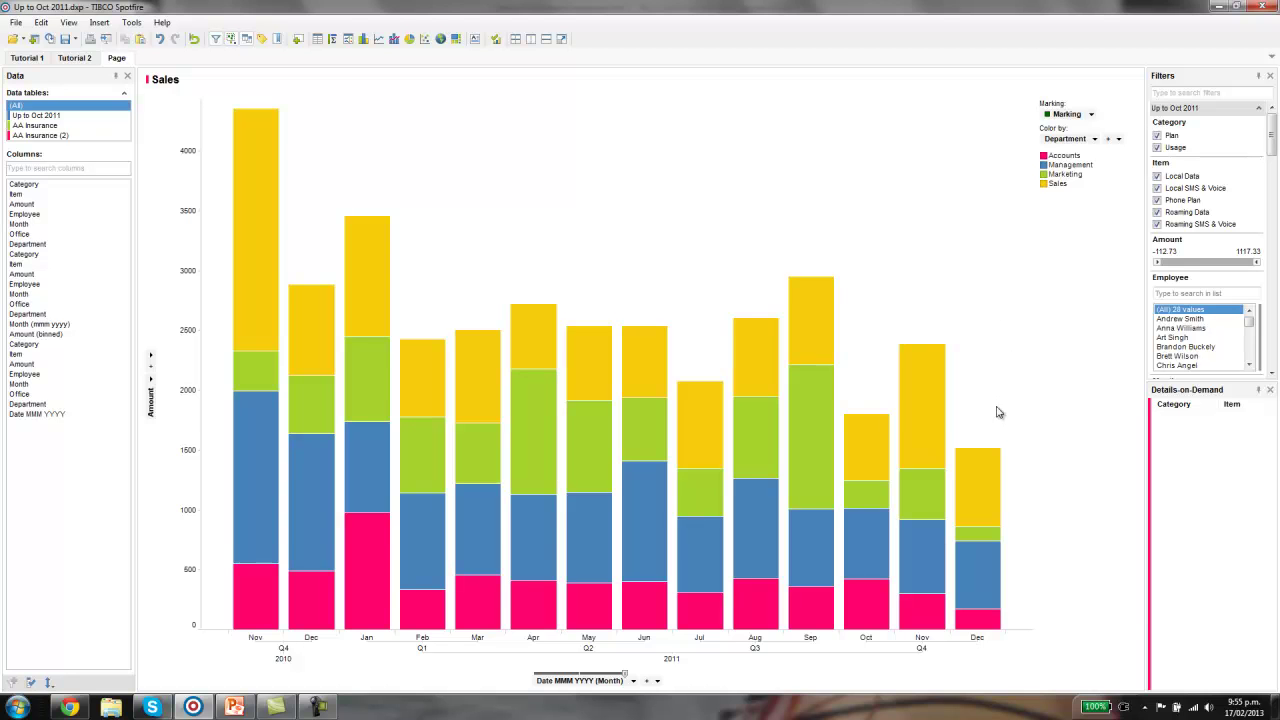
Mark the Dec bar and create a Cross Table details visualization from it.
{"action": "right_click", "coordinate": [1017, 607]}
{"action": "left_click_drag", "start_coordinate": [970, 430], "coordinate": [1020, 620]}
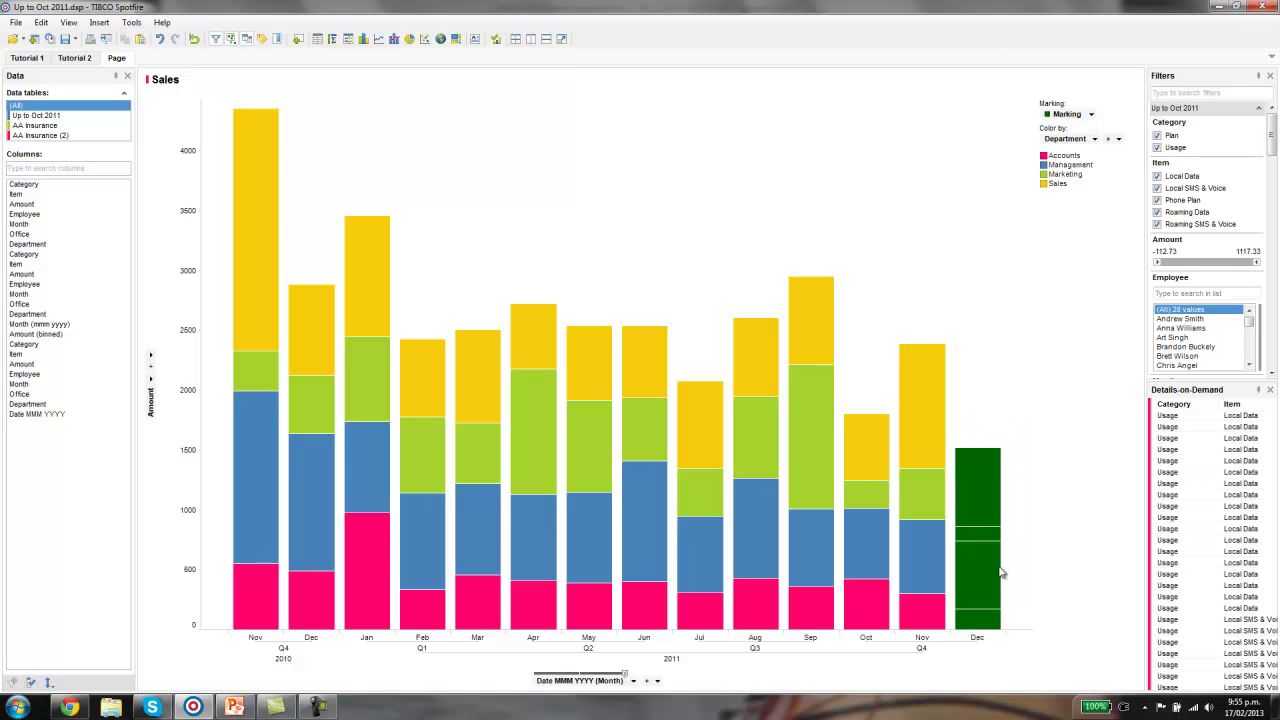
{"action": "right_click", "coordinate": [983, 510]}
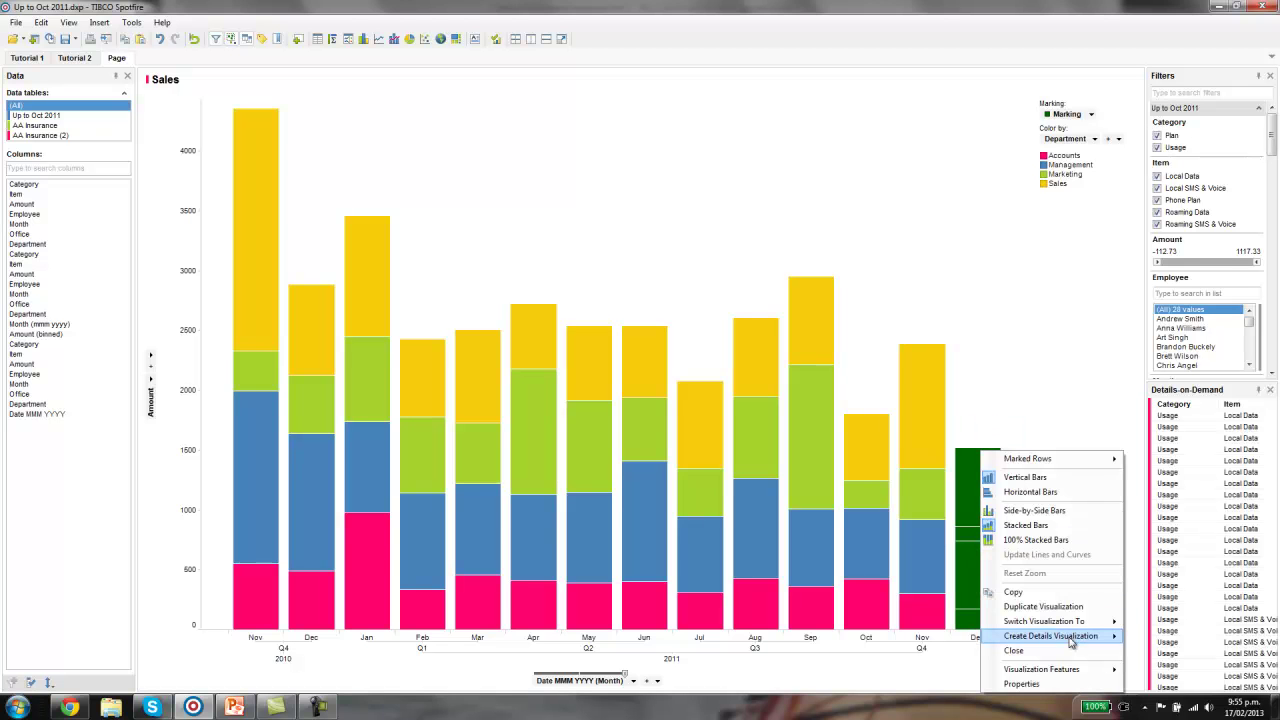
{"action": "mouse_move", "coordinate": [1074, 638]}
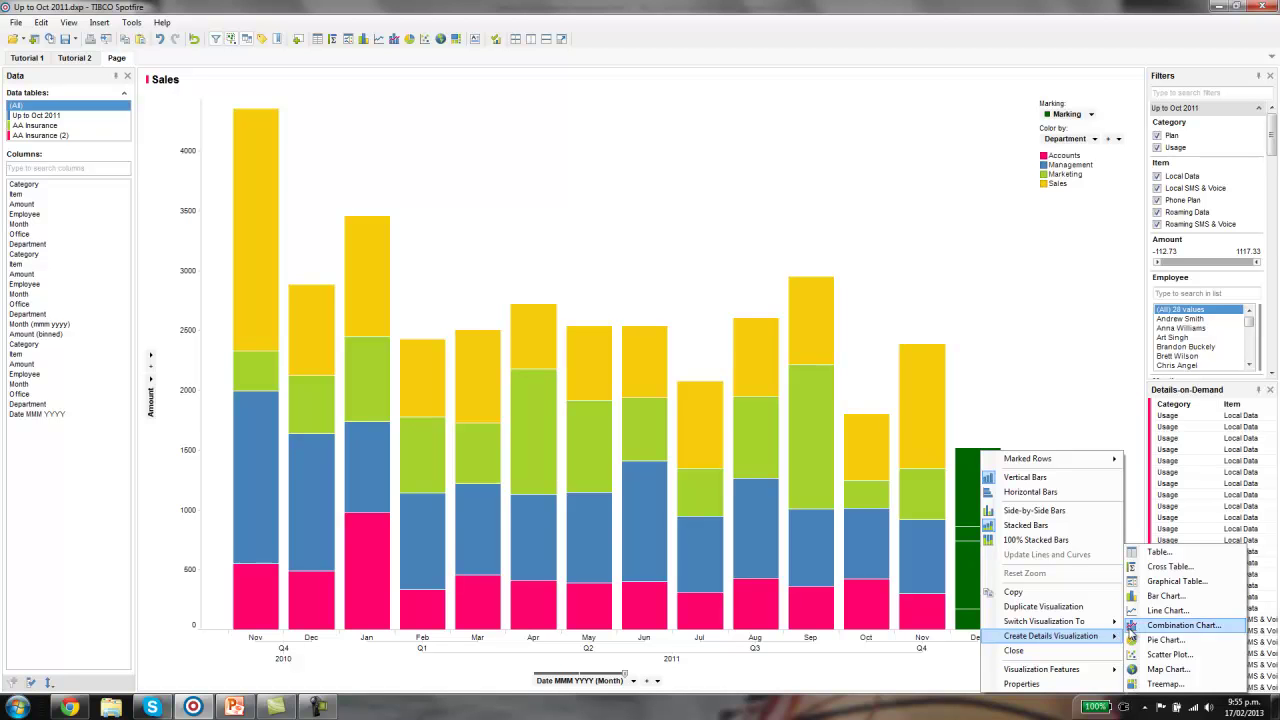
{"action": "left_click", "coordinate": [1168, 566]}
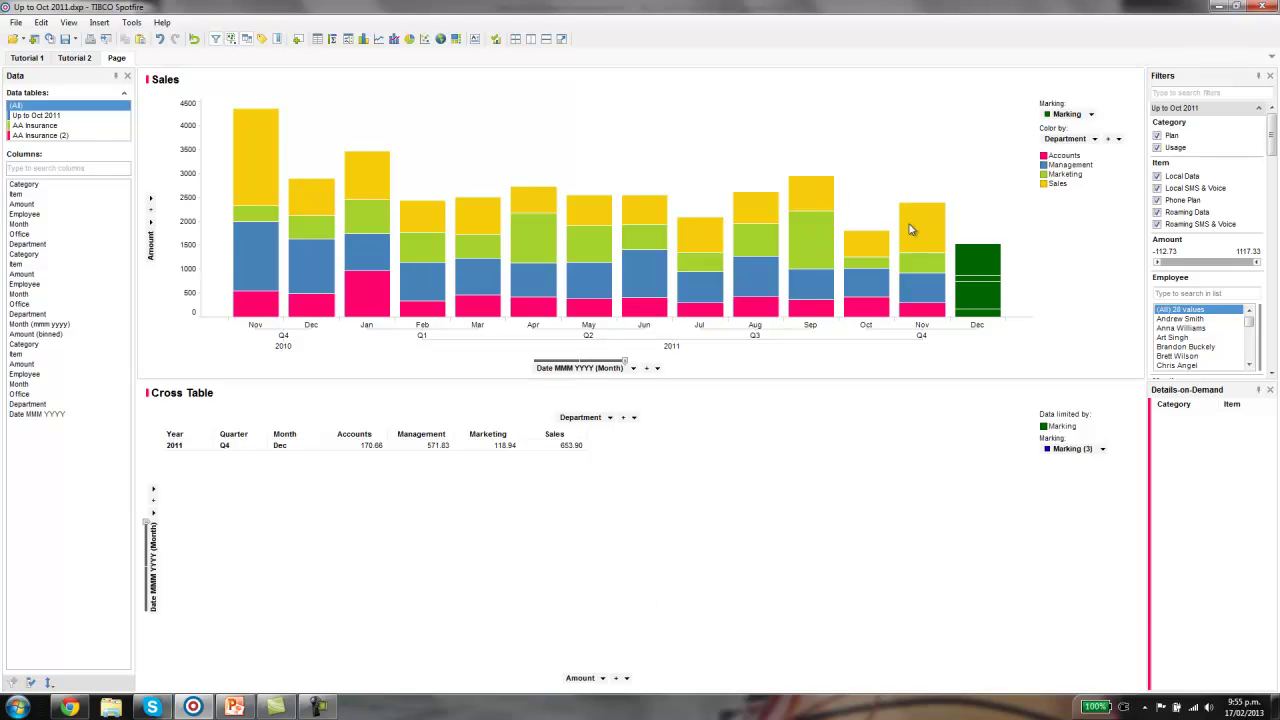
Try marking several month bars, regroup the x-axis by quarter, then mark and clear Q2.
{"action": "left_click", "coordinate": [910, 277]}
{"action": "left_click_drag", "start_coordinate": [740, 193], "coordinate": [1005, 330]}
{"action": "left_click_drag", "start_coordinate": [573, 183], "coordinate": [716, 290]}
{"action": "left_click", "coordinate": [628, 340]}
{"action": "left_click_drag", "start_coordinate": [626, 366], "coordinate": [537, 363]}
{"action": "left_click_drag", "start_coordinate": [610, 119], "coordinate": [682, 332]}
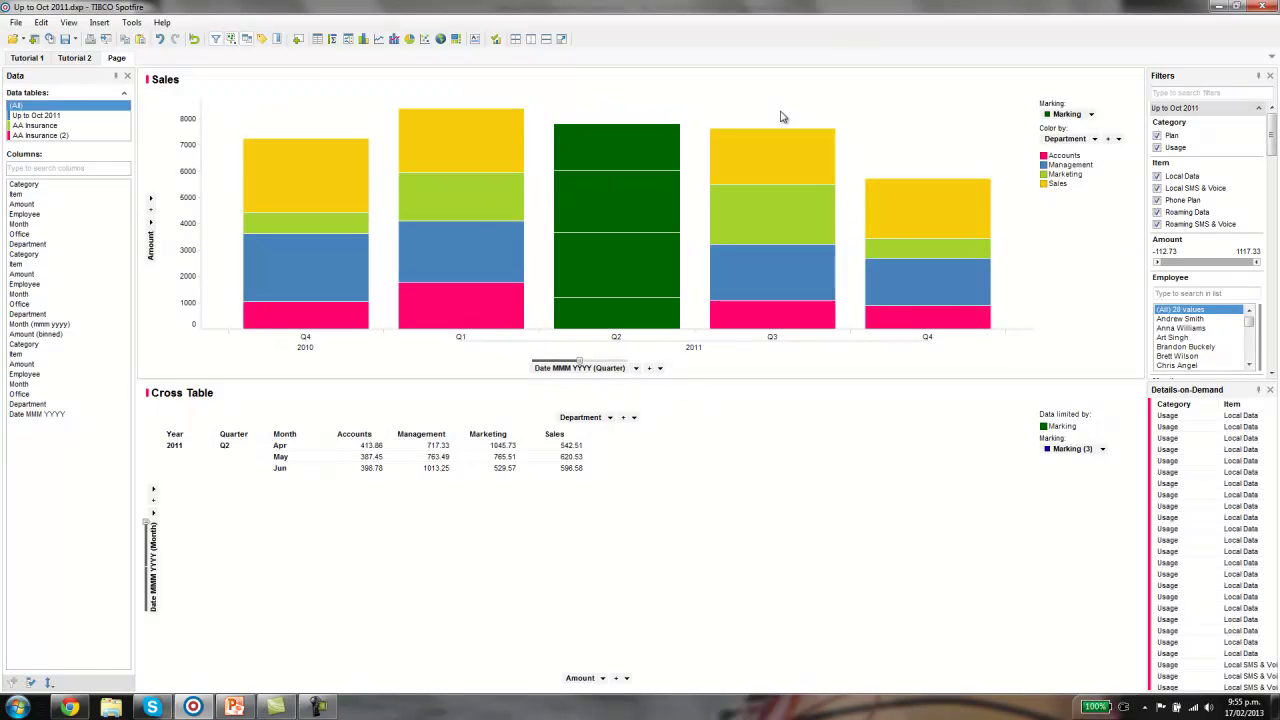
{"action": "left_click", "coordinate": [871, 119]}
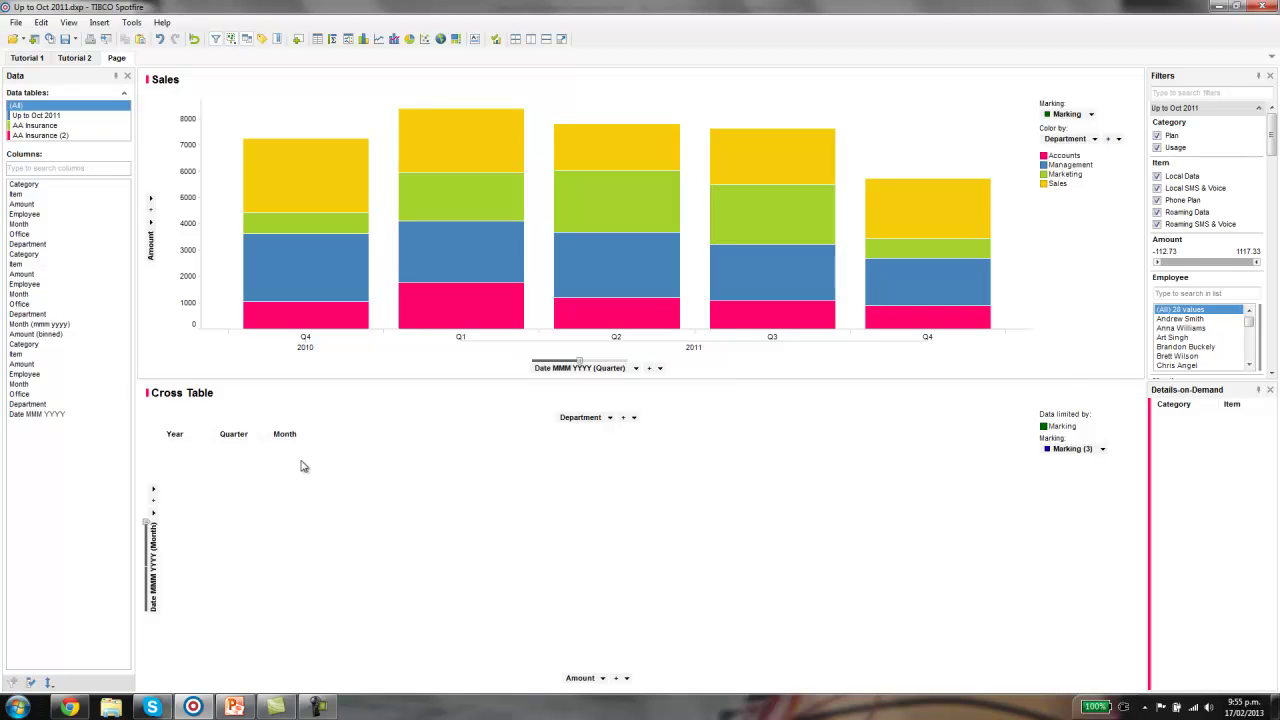
Compare with Tutorial 2, set the Cross Table rows to Employee, and mark the Q4 bar.
{"action": "left_click", "coordinate": [74, 58]}
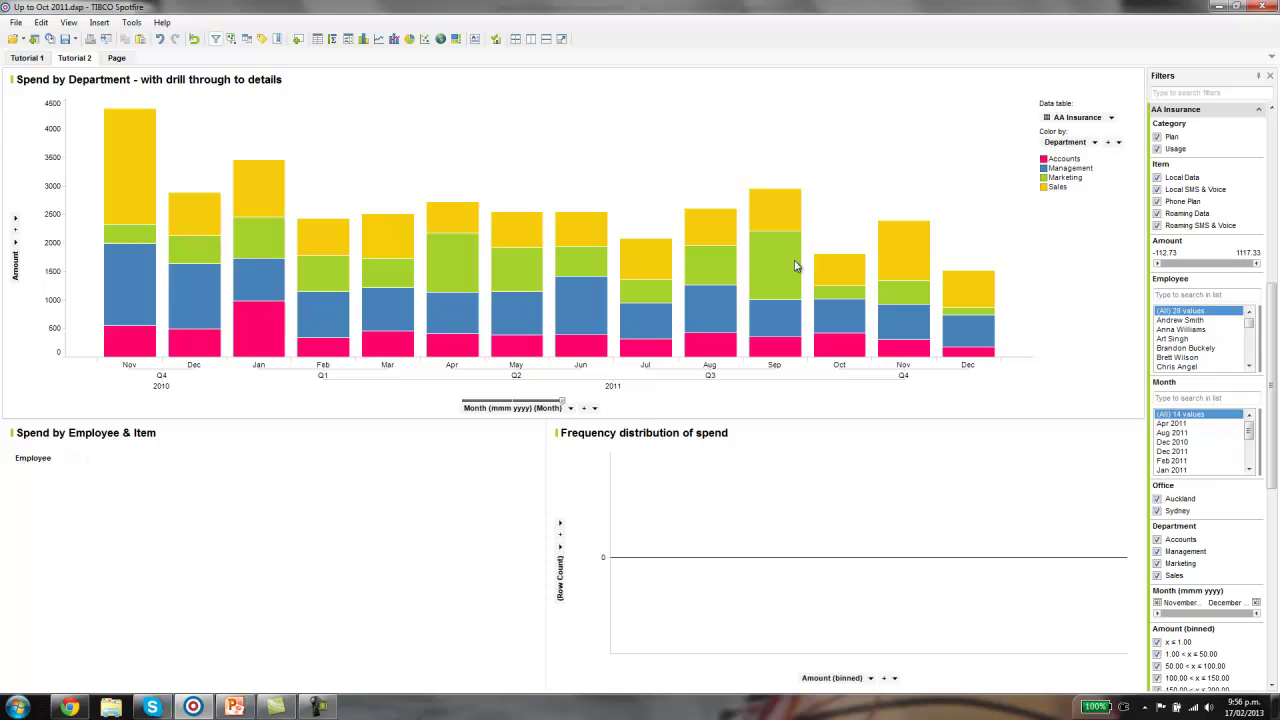
{"action": "left_click_drag", "start_coordinate": [954, 259], "coordinate": [1022, 376]}
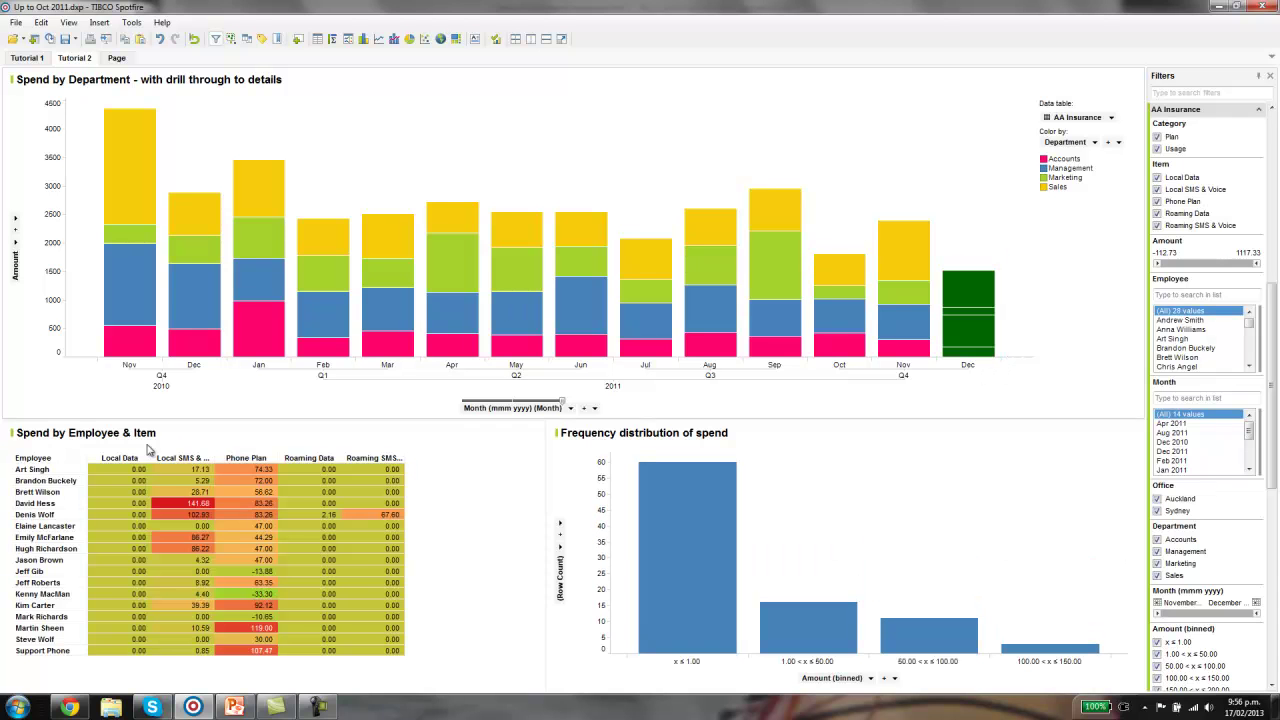
{"action": "left_click", "coordinate": [116, 58]}
{"action": "left_click", "coordinate": [154, 514]}
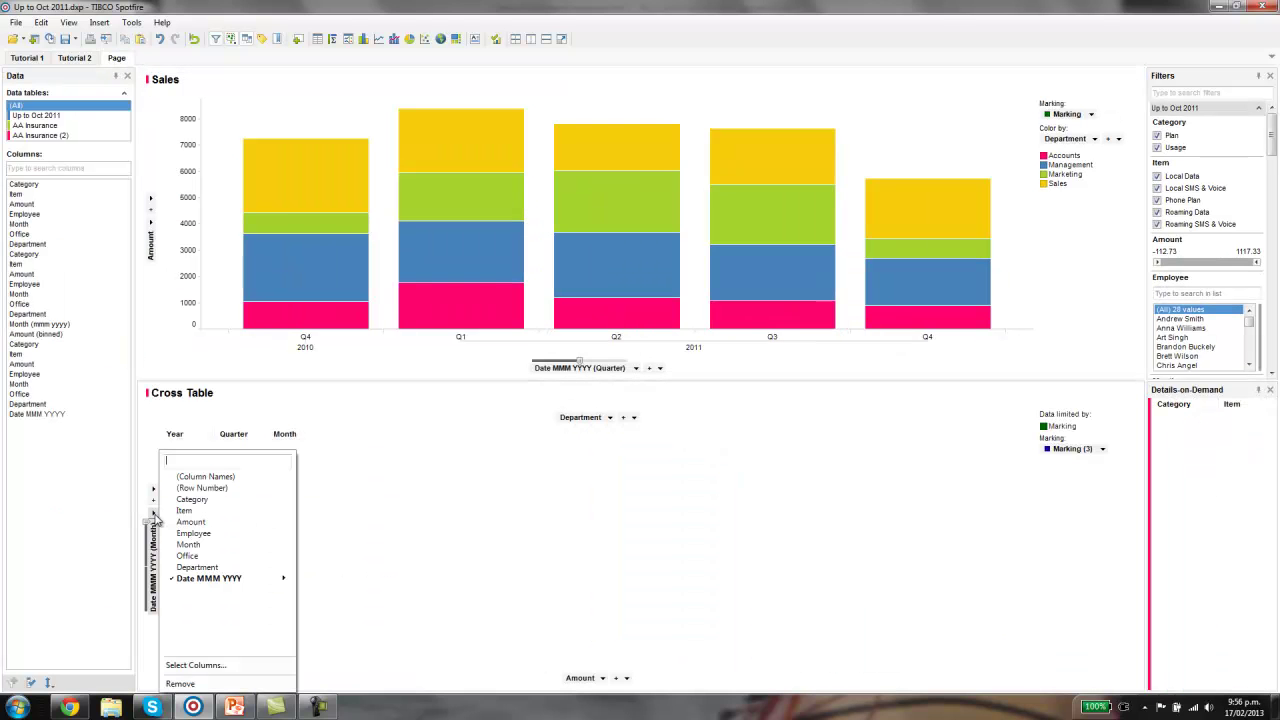
{"action": "left_click", "coordinate": [196, 531]}
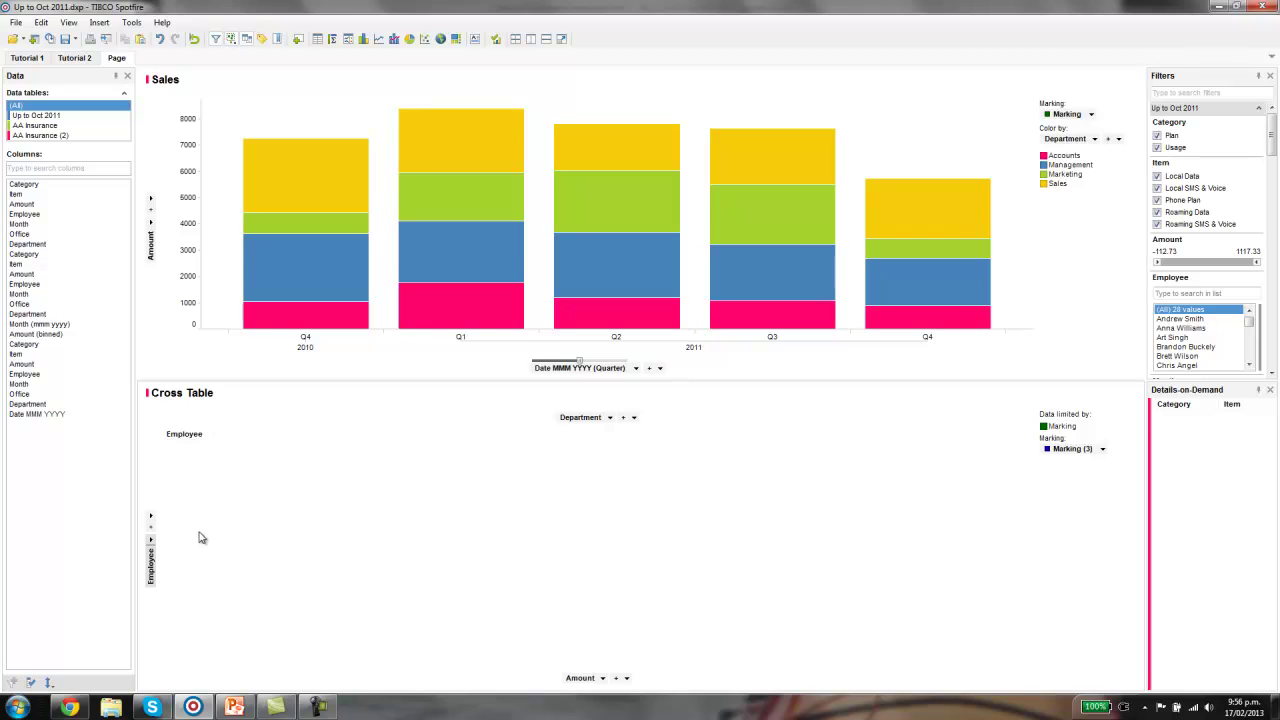
{"action": "left_click_drag", "start_coordinate": [912, 155], "coordinate": [1018, 352]}
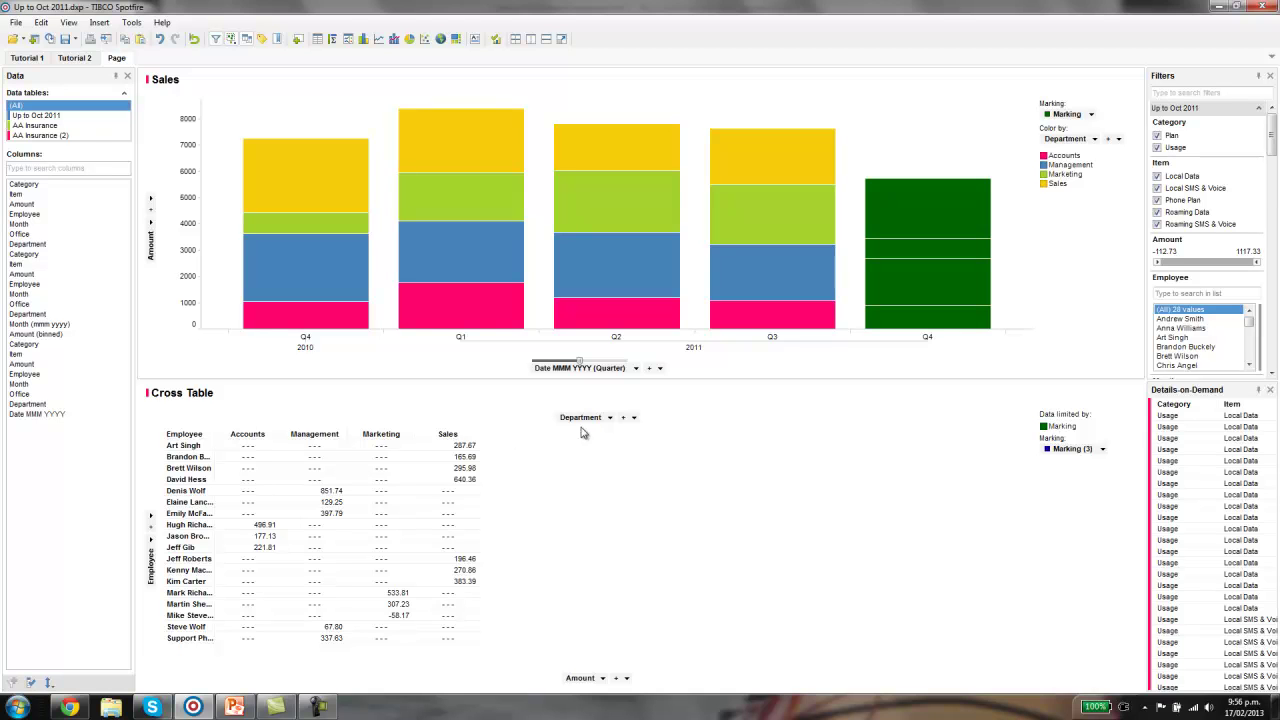
{"action": "left_click", "coordinate": [610, 417]}
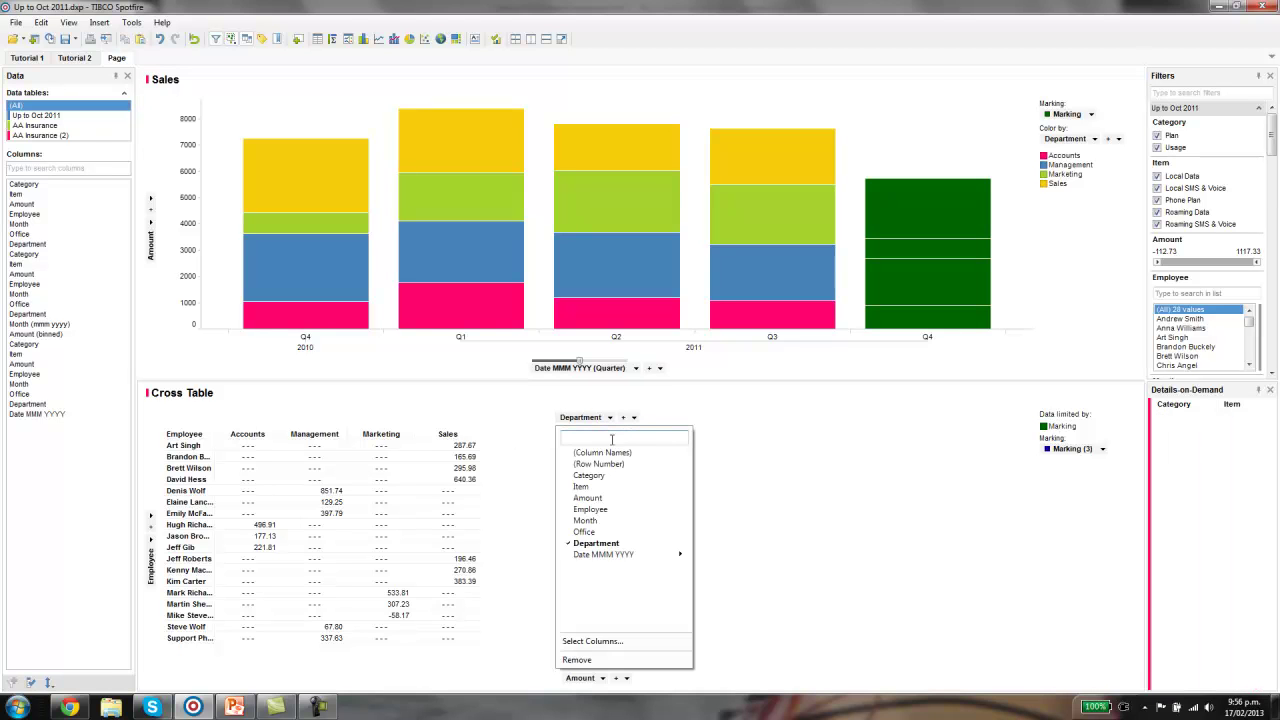
Show Item as the Cross Table columns, hide its axis selectors, and widen the Employee column.
{"action": "left_click", "coordinate": [590, 487]}
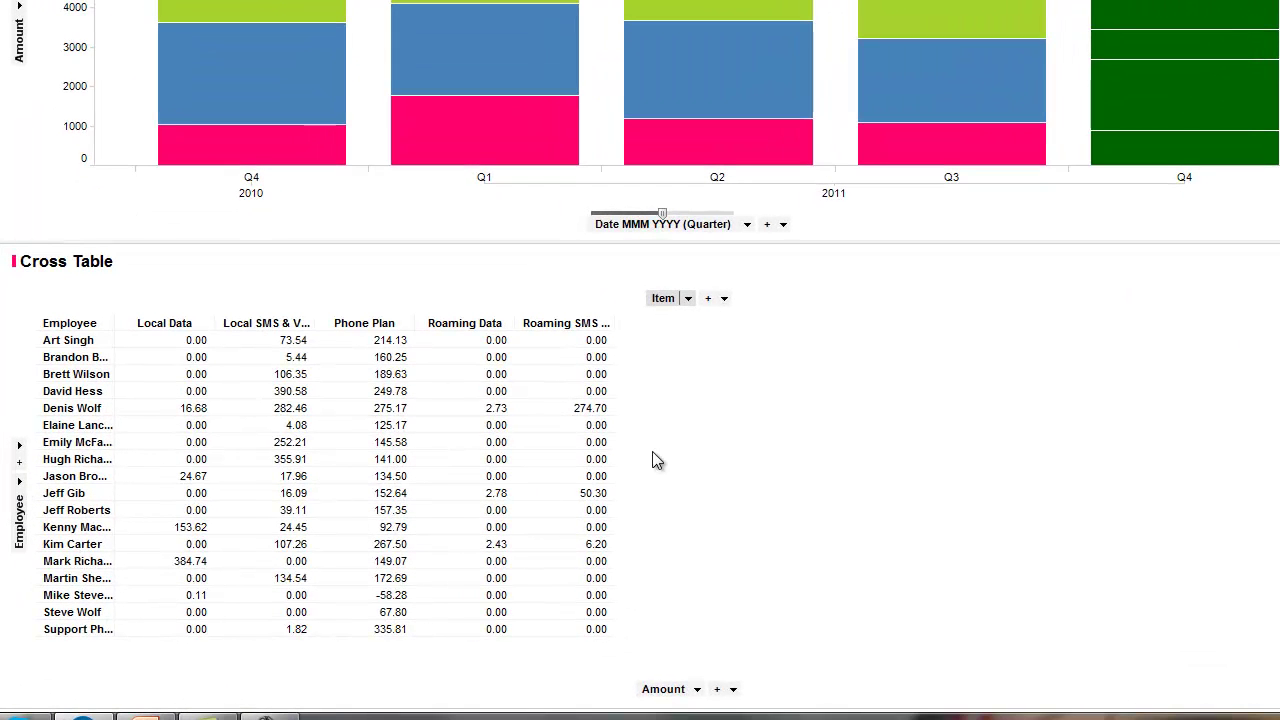
{"action": "right_click", "coordinate": [666, 459]}
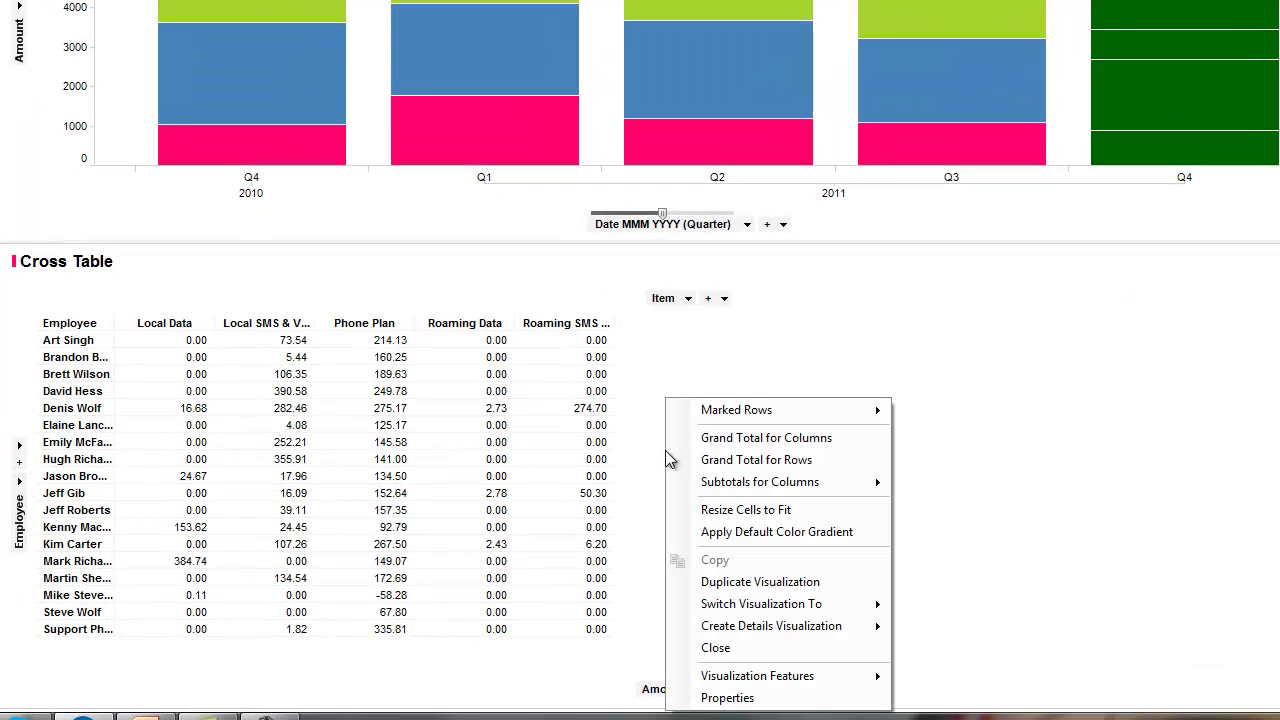
{"action": "right_click", "coordinate": [664, 356]}
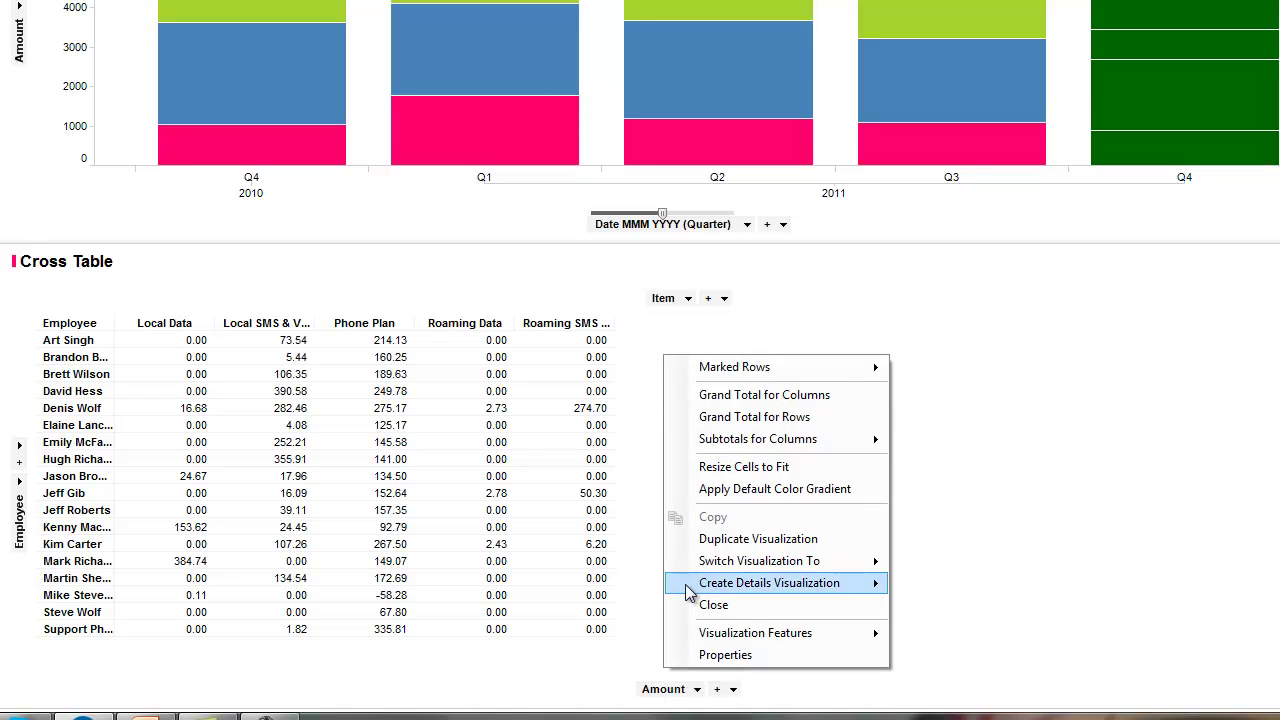
{"action": "mouse_move", "coordinate": [752, 633]}
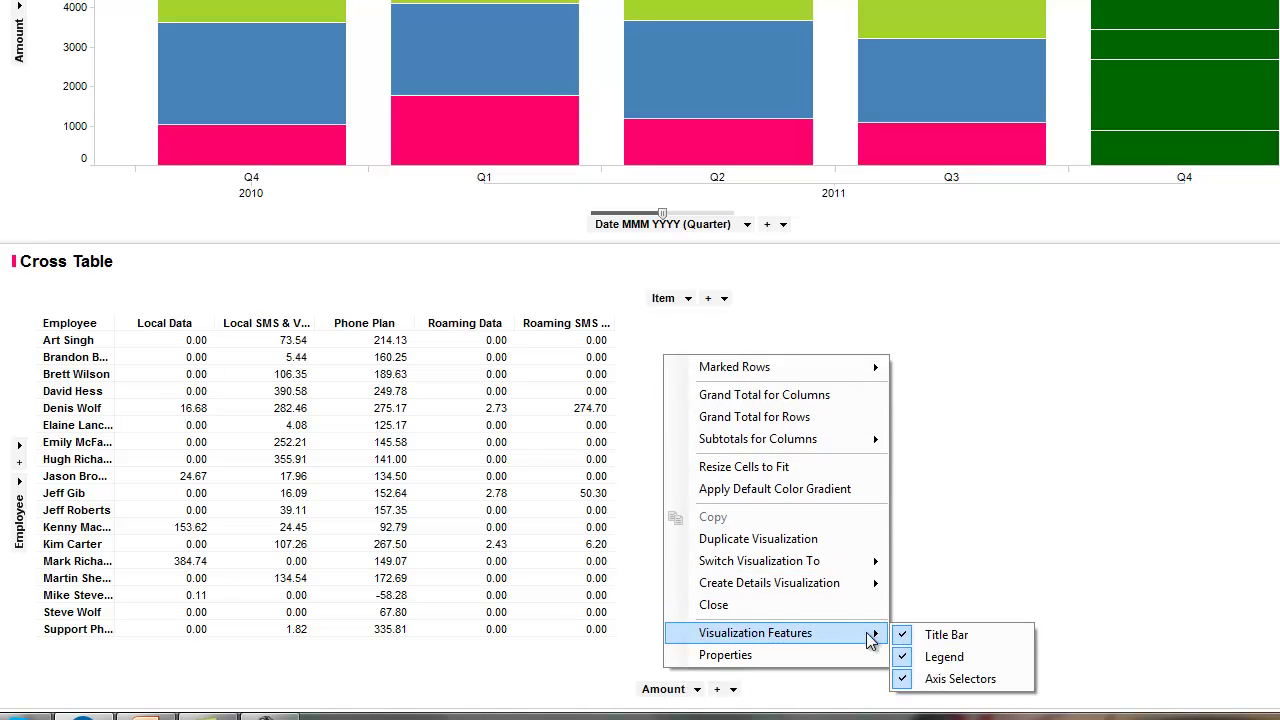
{"action": "left_click", "coordinate": [945, 678]}
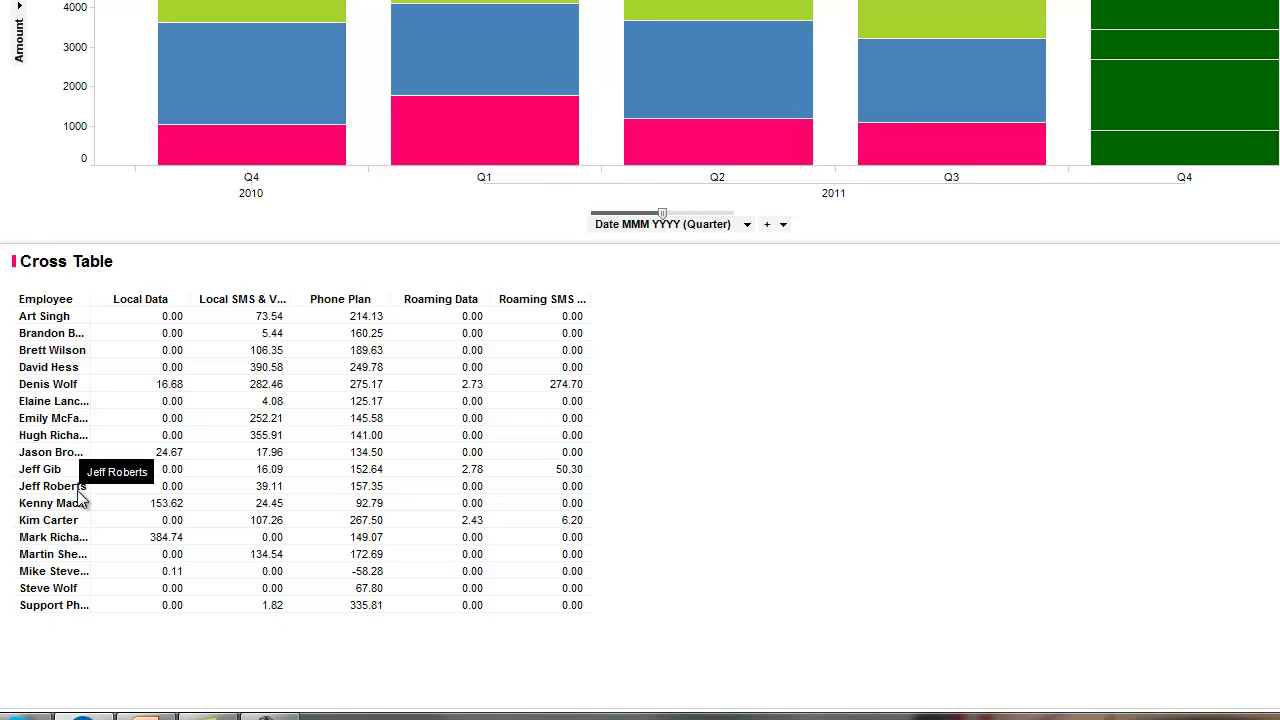
{"action": "left_click_drag", "start_coordinate": [90, 298], "coordinate": [129, 298]}
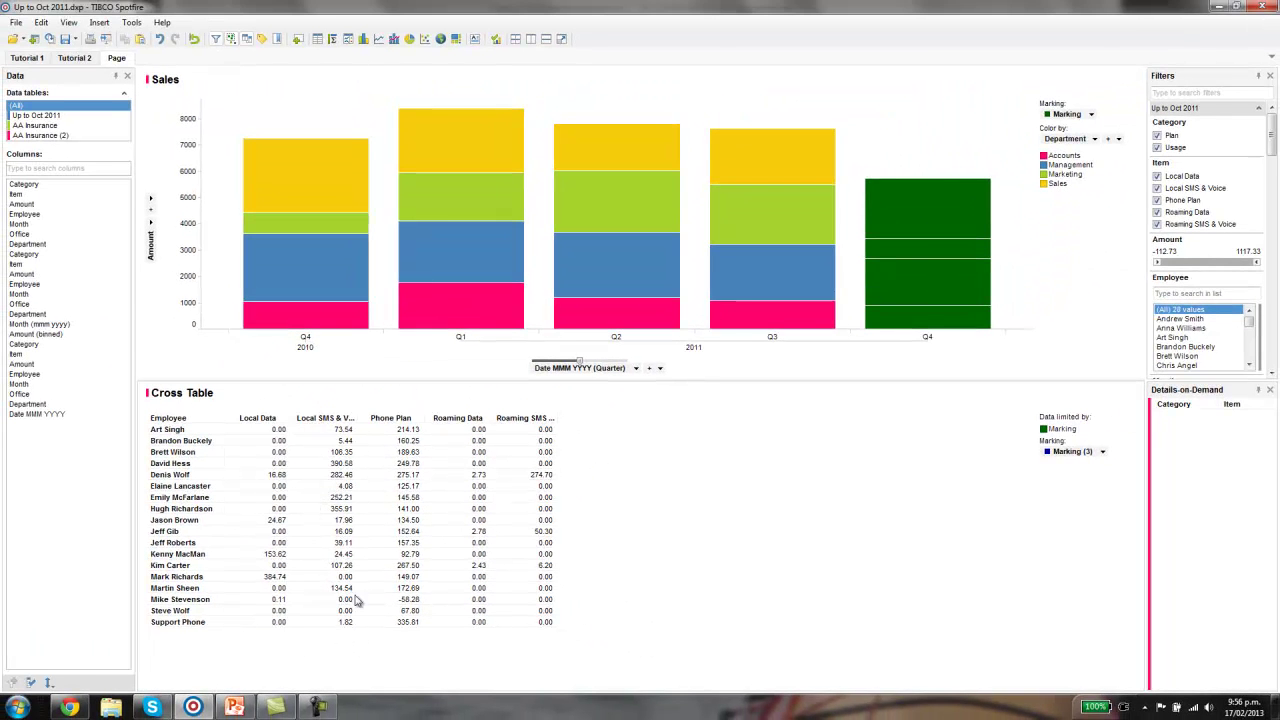
Apply the default colour gradient to the Cross Table cells and fit columns to their headers.
{"action": "left_click", "coordinate": [85, 58]}
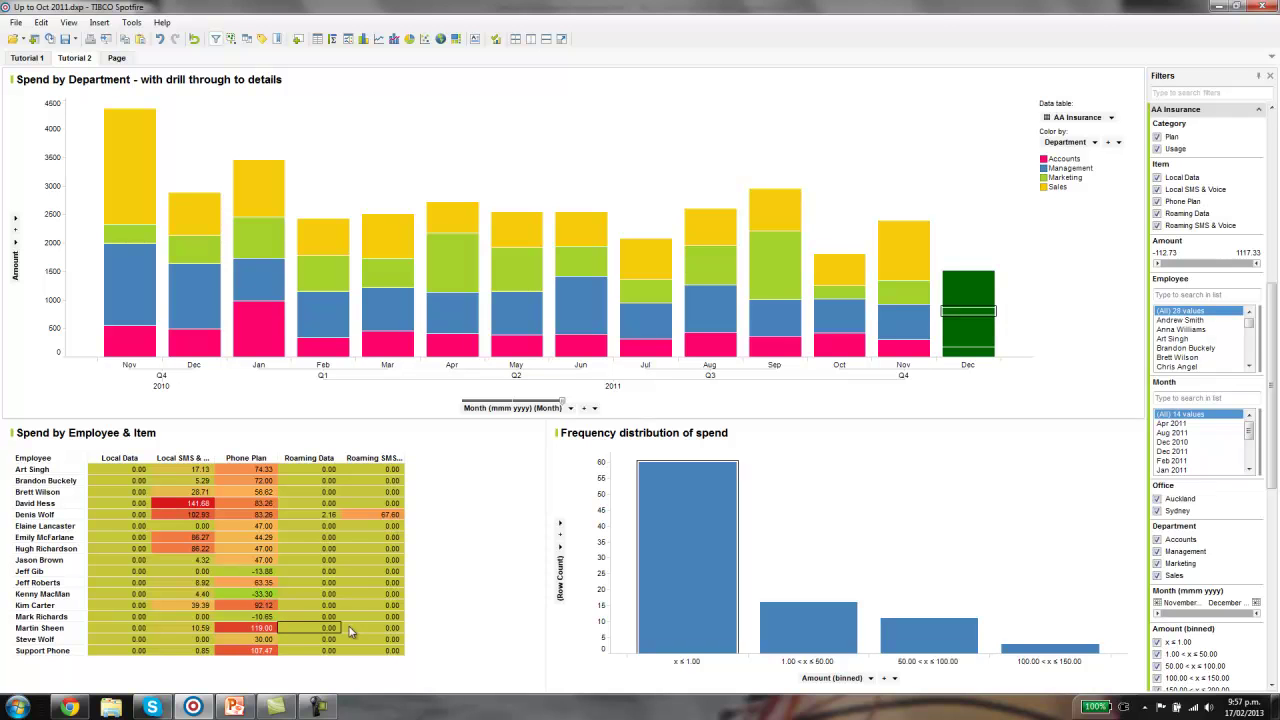
{"action": "left_click", "coordinate": [116, 57]}
{"action": "right_click", "coordinate": [325, 500]}
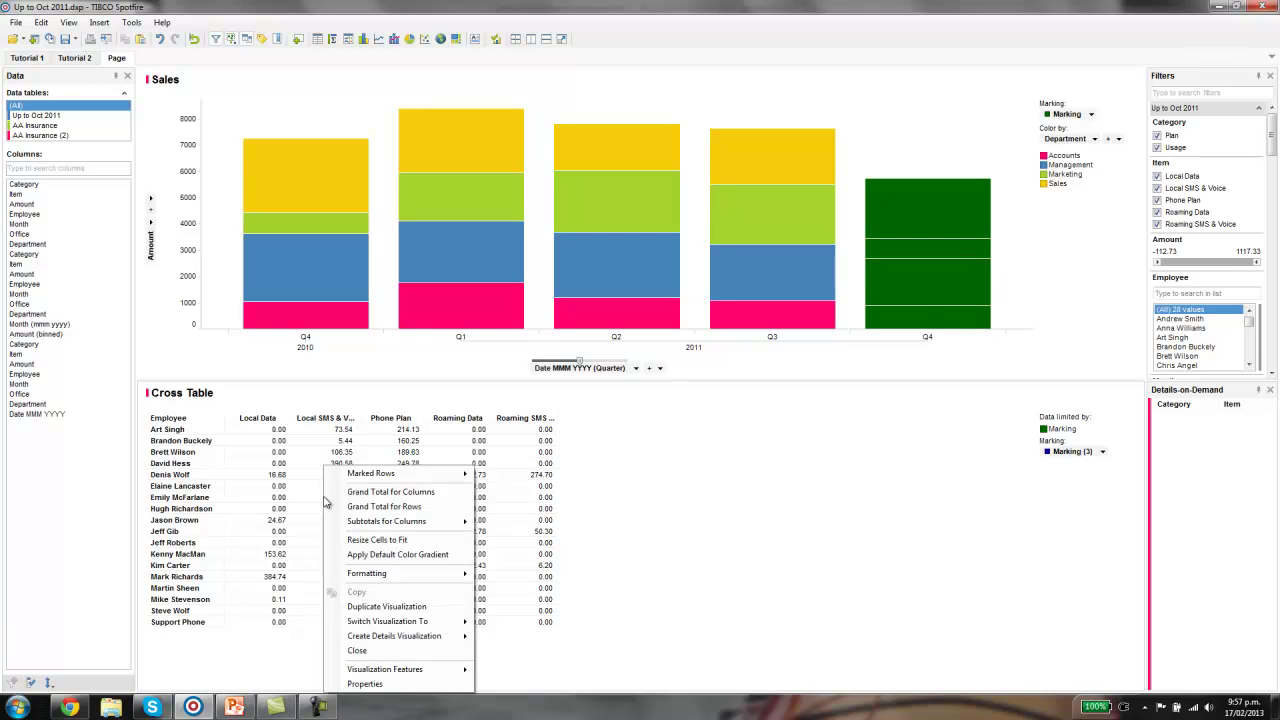
{"action": "left_click", "coordinate": [408, 556]}
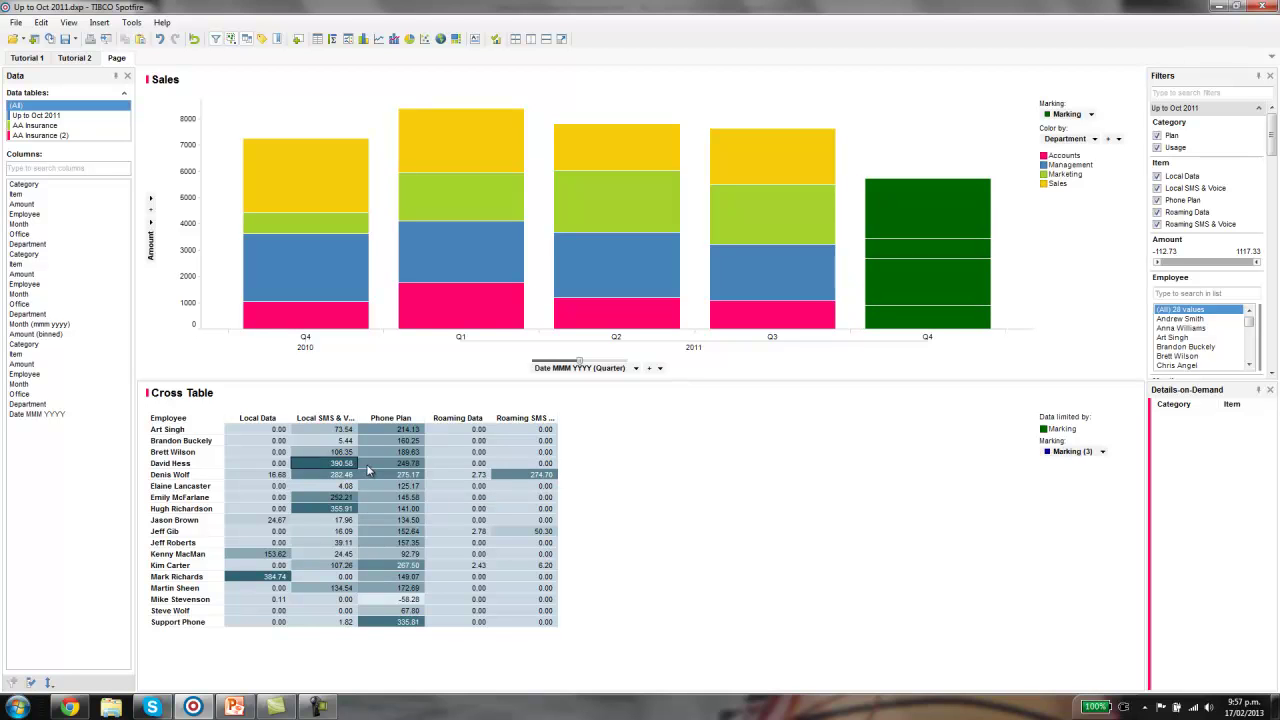
{"action": "double_click", "coordinate": [357, 418]}
{"action": "right_click", "coordinate": [376, 461]}
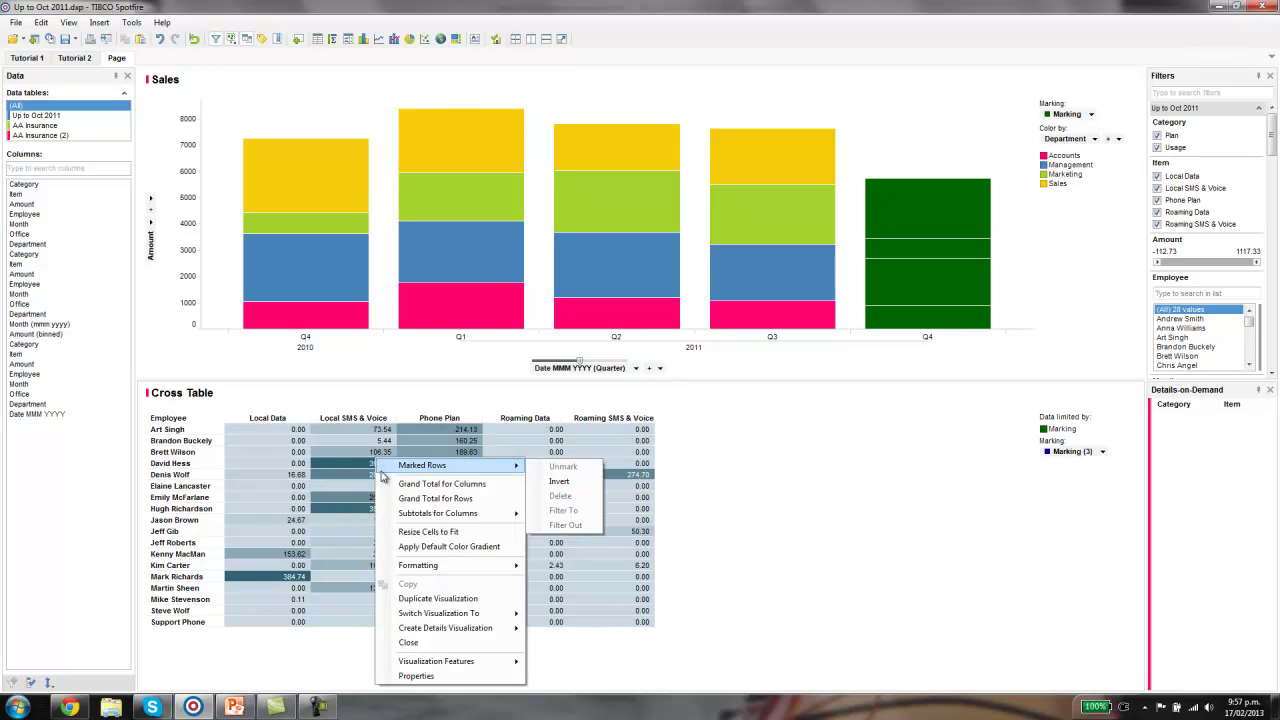
{"action": "left_click", "coordinate": [432, 675]}
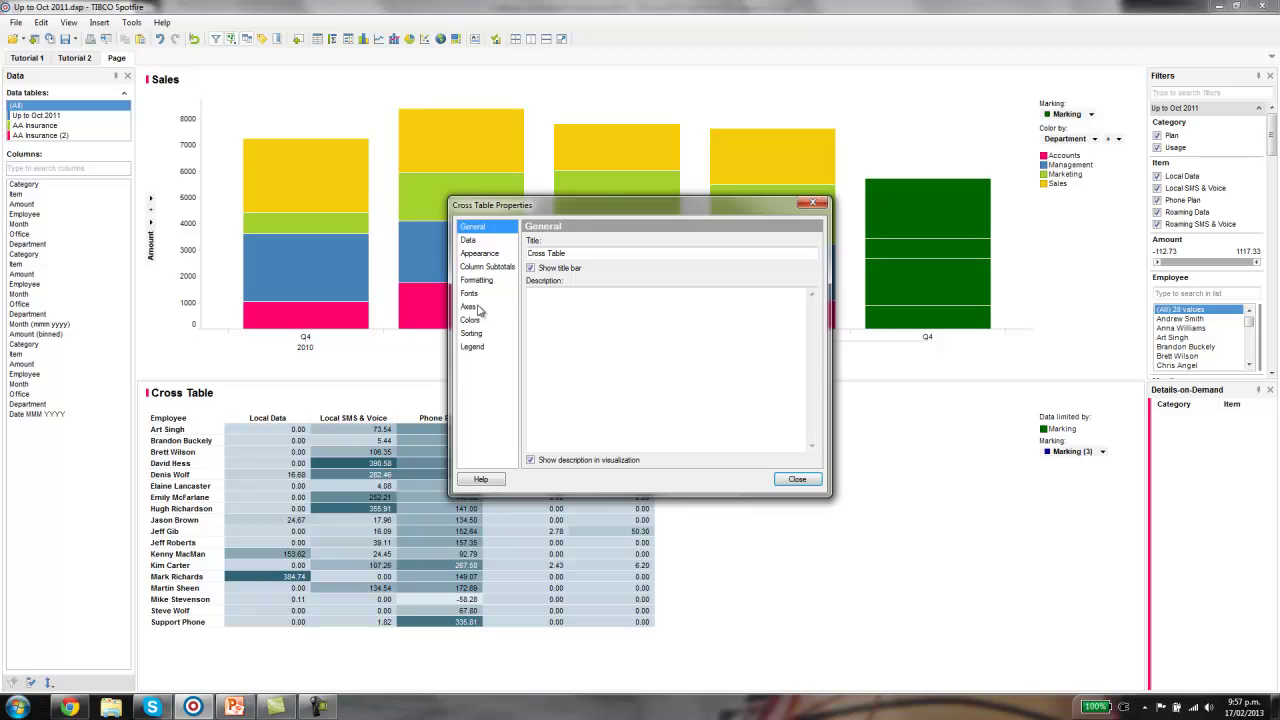
Colour the Cross Table gradient green at Min, yellow at 168.10, and red at Max.
{"action": "left_click", "coordinate": [470, 319]}
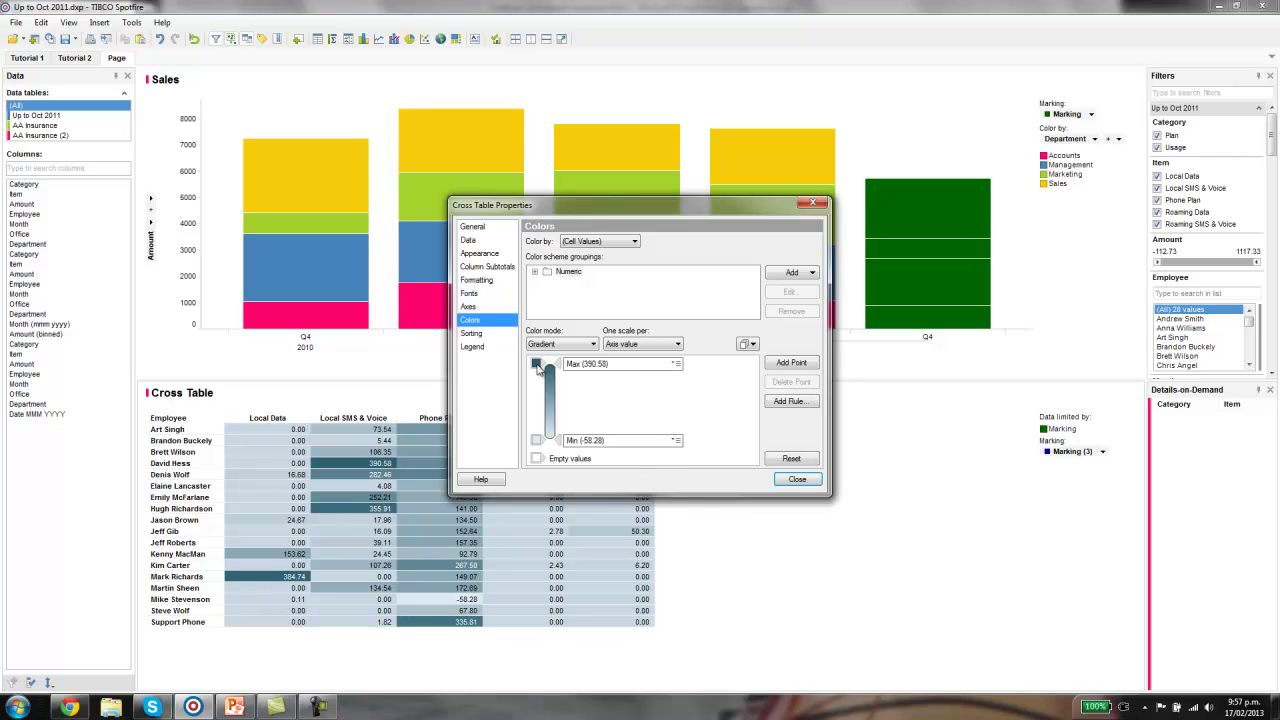
{"action": "left_click", "coordinate": [536, 364]}
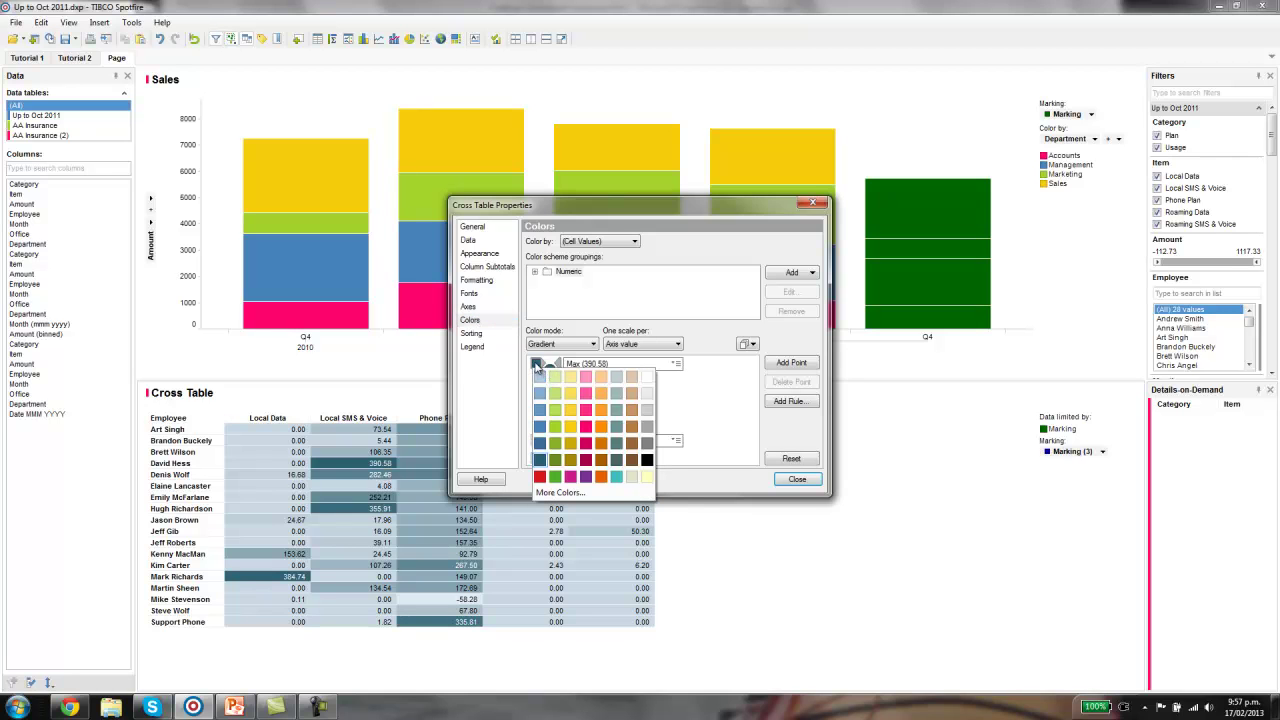
{"action": "left_click", "coordinate": [540, 476]}
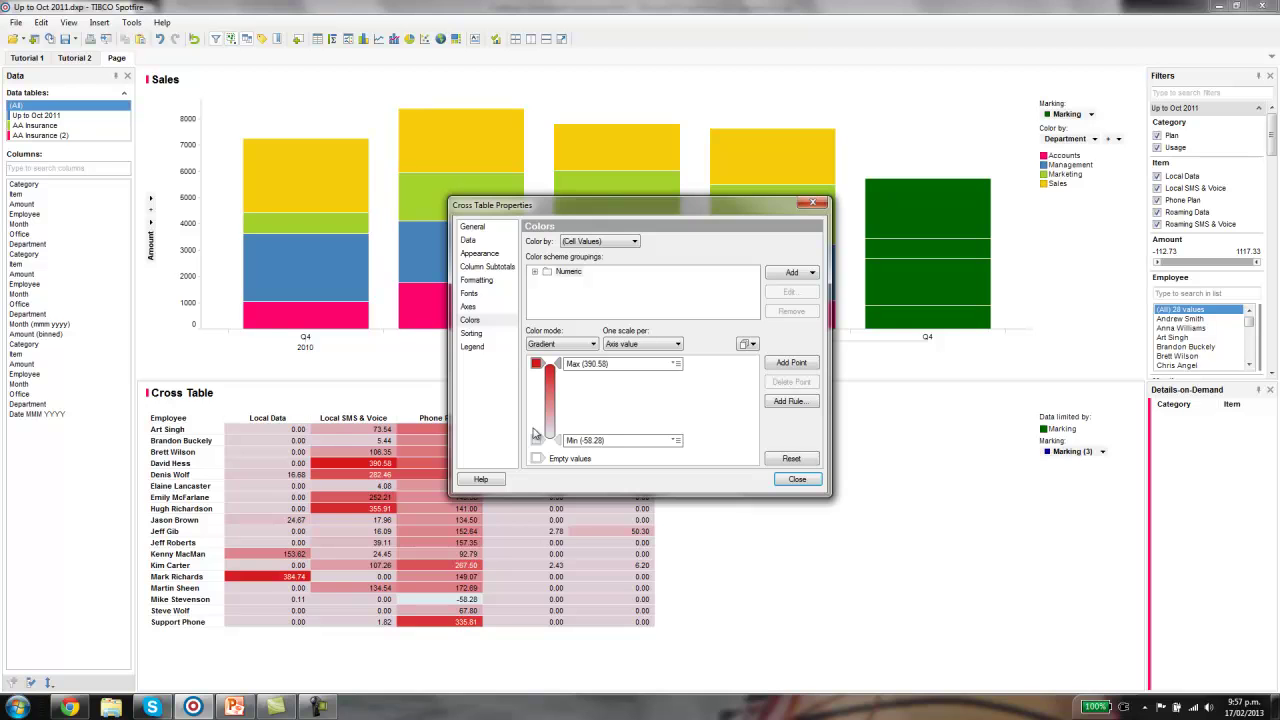
{"action": "left_click", "coordinate": [537, 441]}
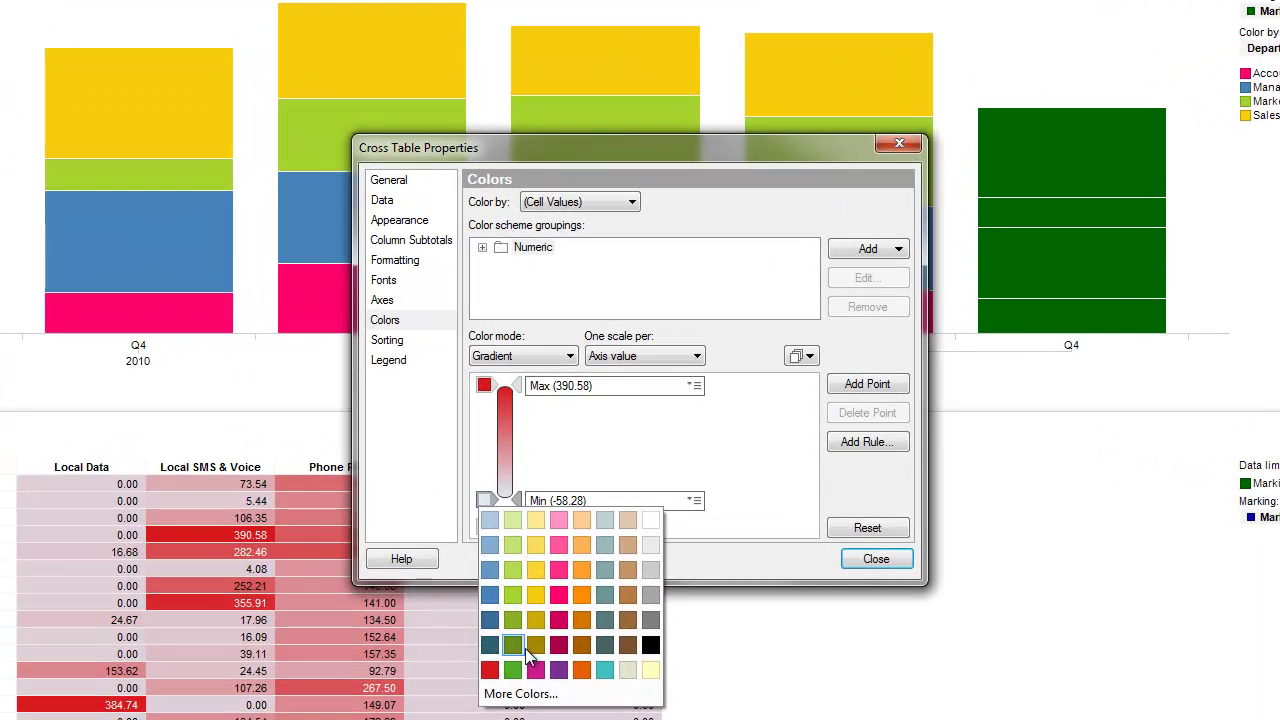
{"action": "left_click", "coordinate": [512, 669]}
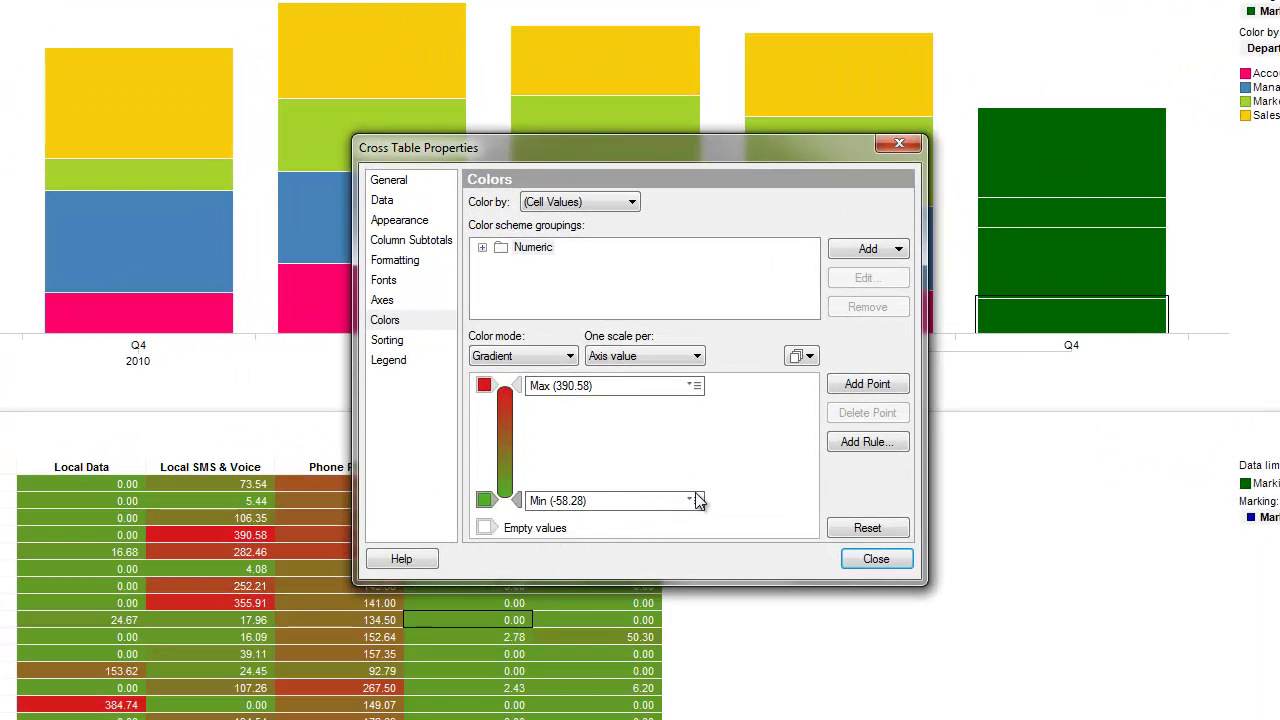
{"action": "left_click", "coordinate": [871, 386]}
{"action": "left_click", "coordinate": [485, 442]}
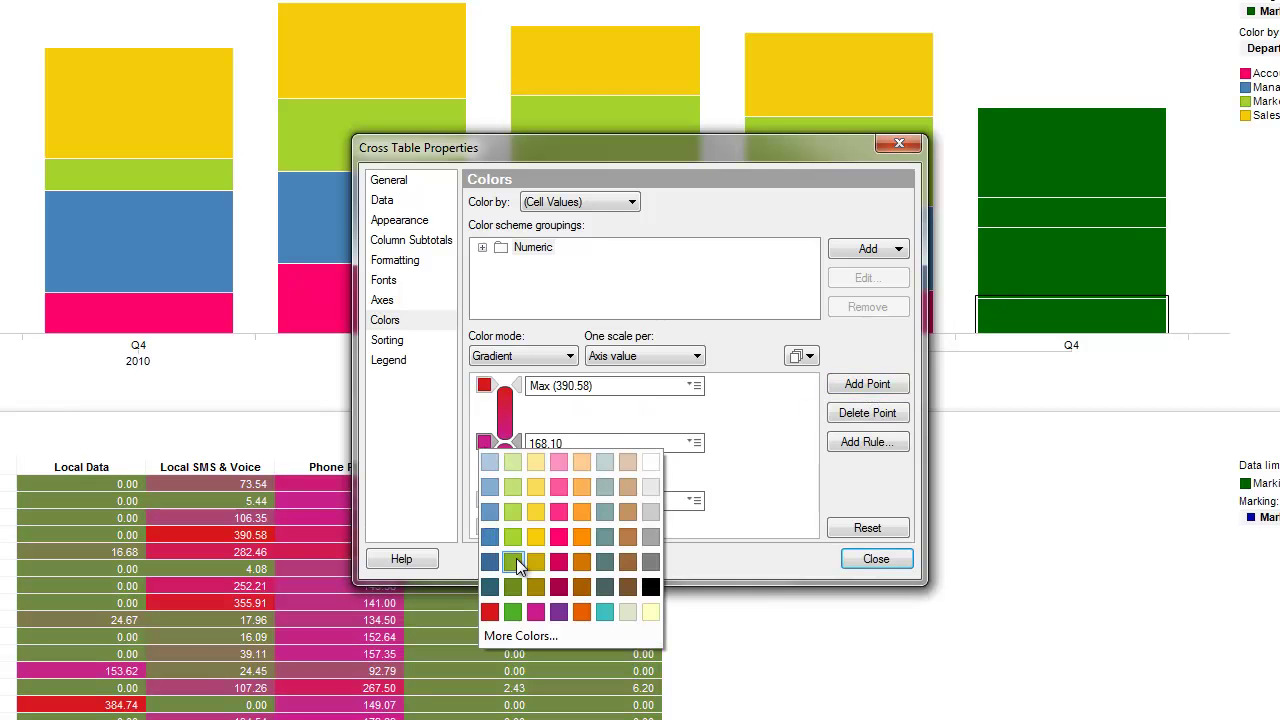
{"action": "left_click", "coordinate": [535, 514]}
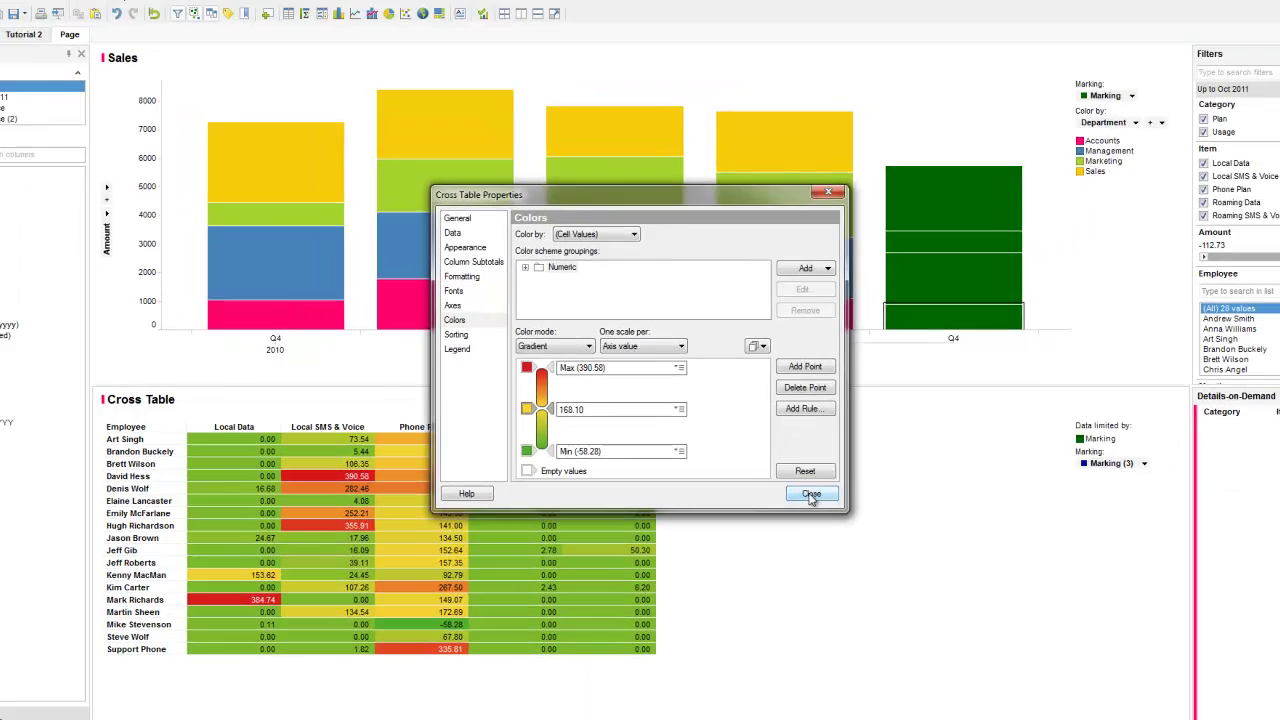
{"action": "left_click", "coordinate": [876, 559]}
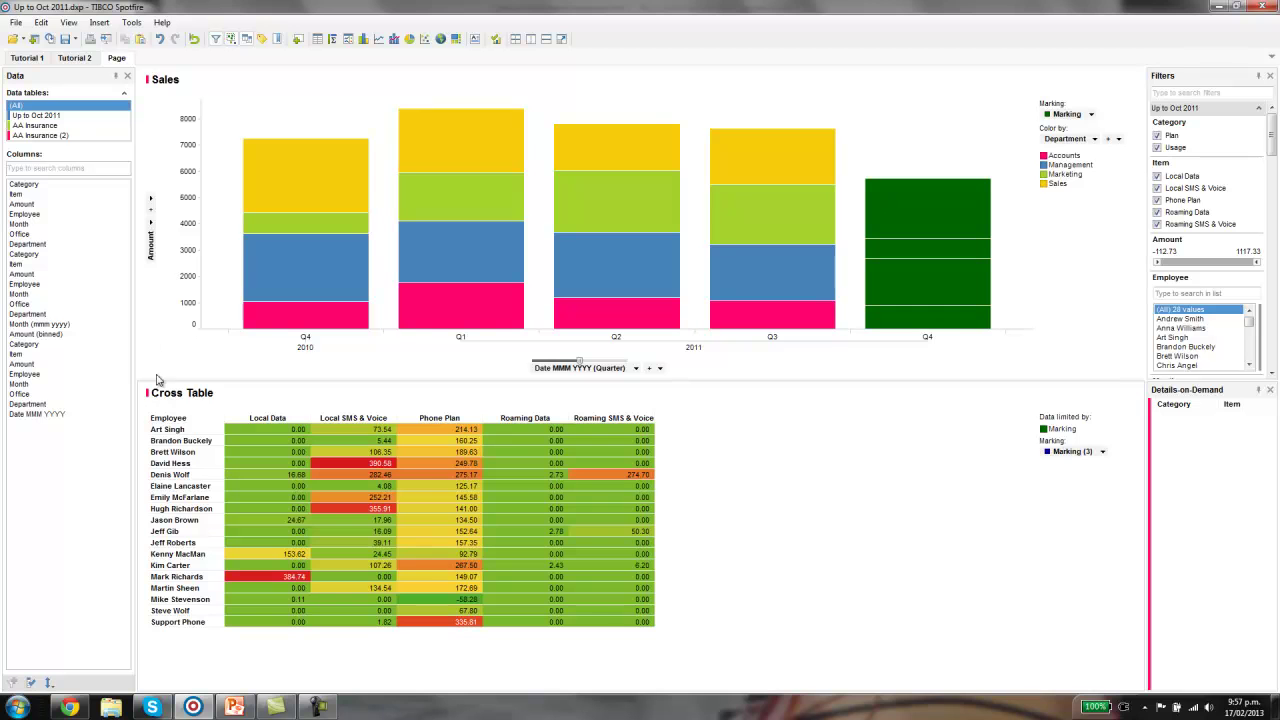
Compare with the Tutorial 2 page, then clear the Q4 bar's marking on the working page.
{"action": "left_click", "coordinate": [89, 60]}
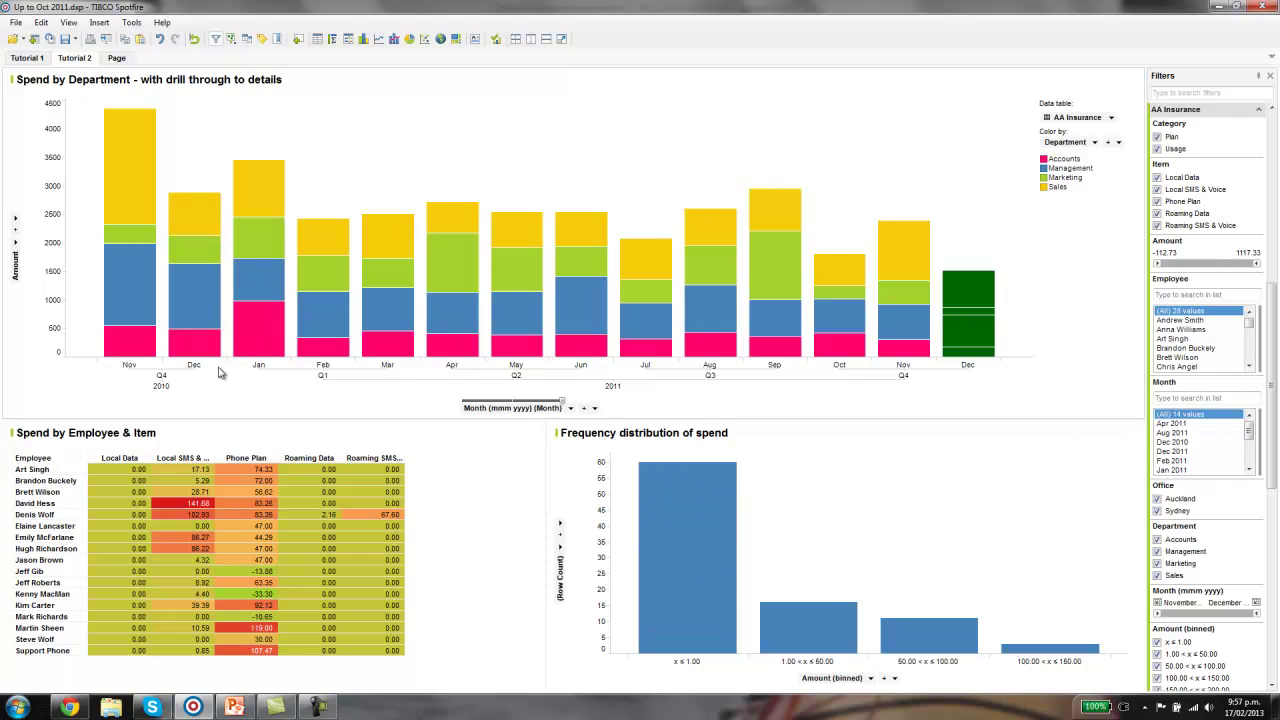
{"action": "left_click", "coordinate": [116, 58]}
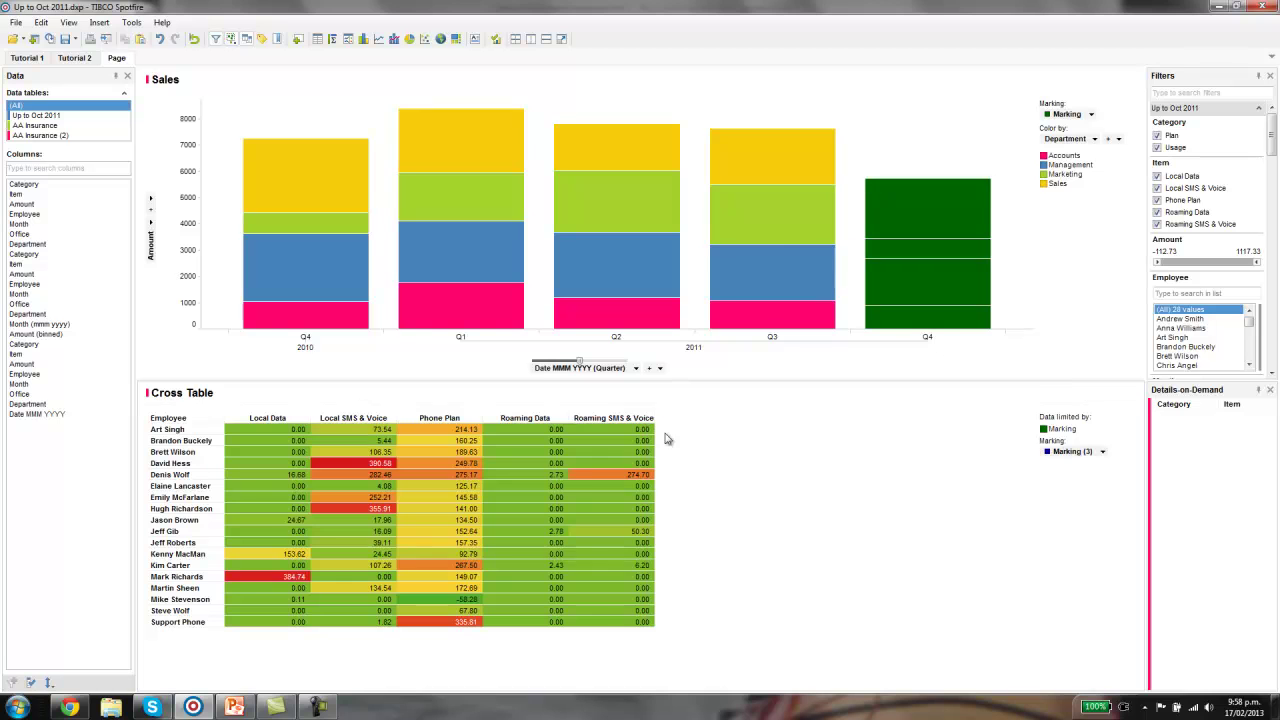
{"action": "right_click", "coordinate": [926, 218]}
{"action": "mouse_move", "coordinate": [1001, 412]}
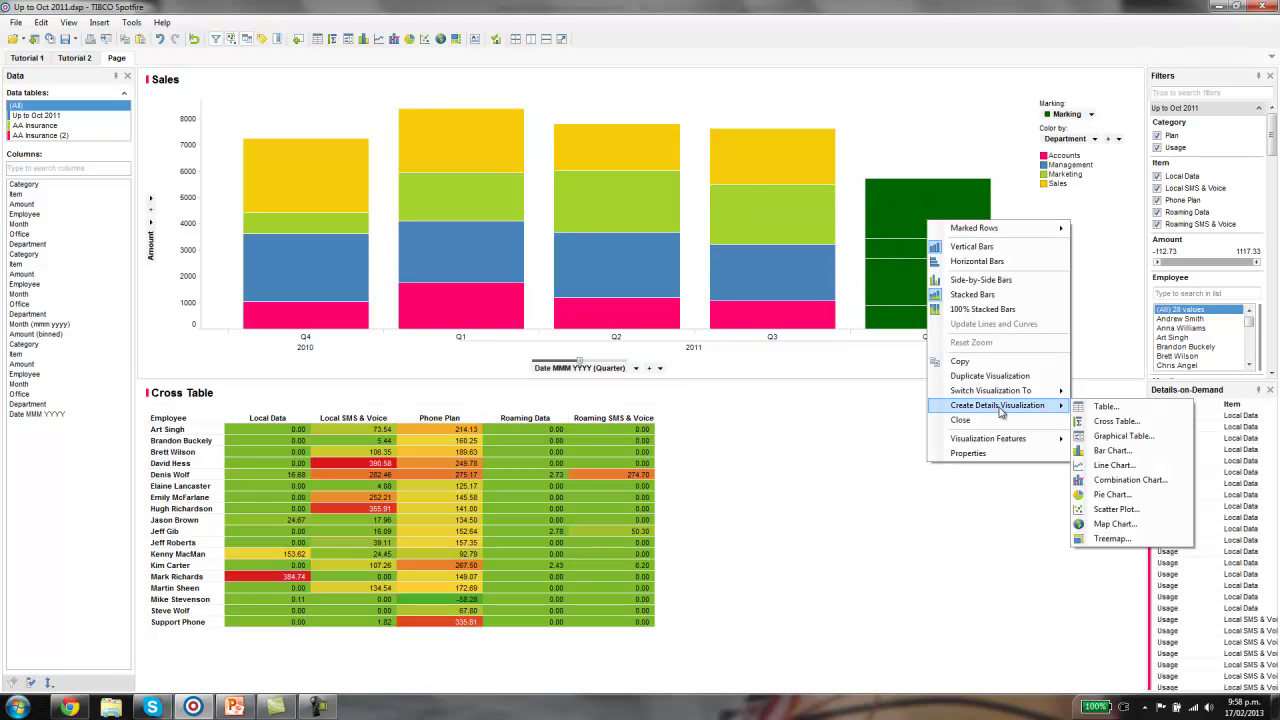
{"action": "left_click", "coordinate": [858, 318]}
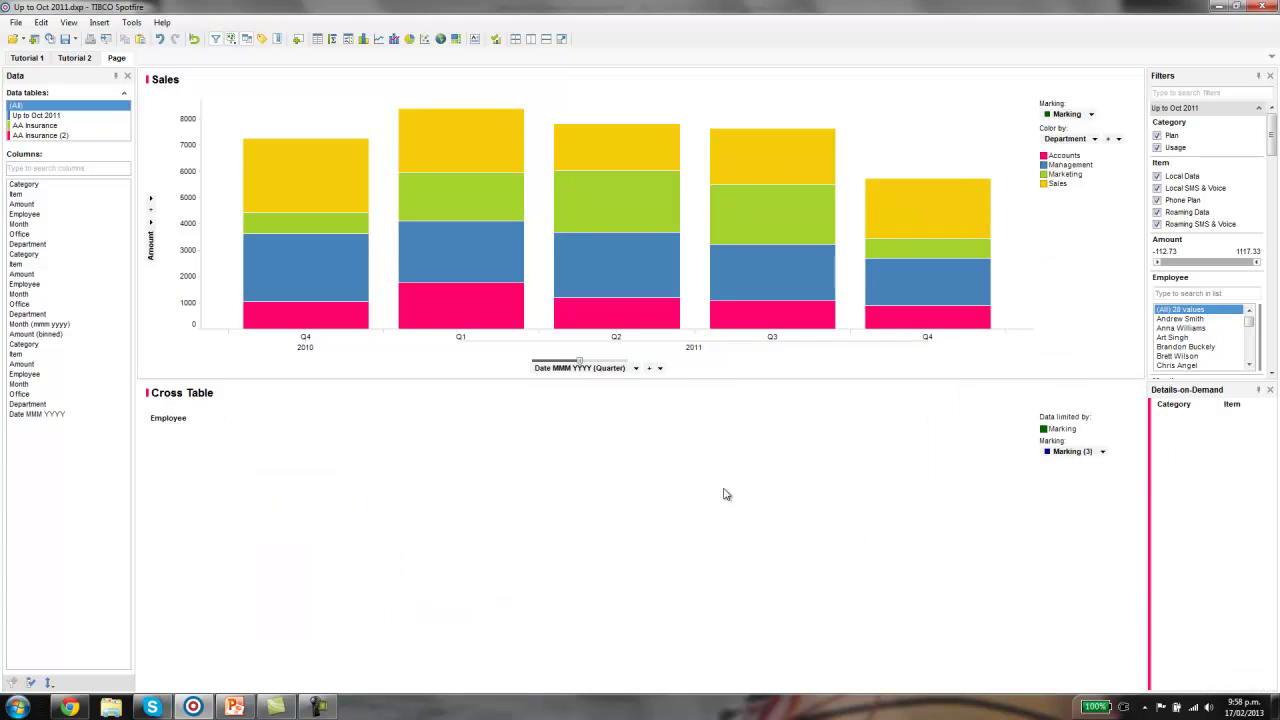
{"action": "left_click", "coordinate": [41, 22]}
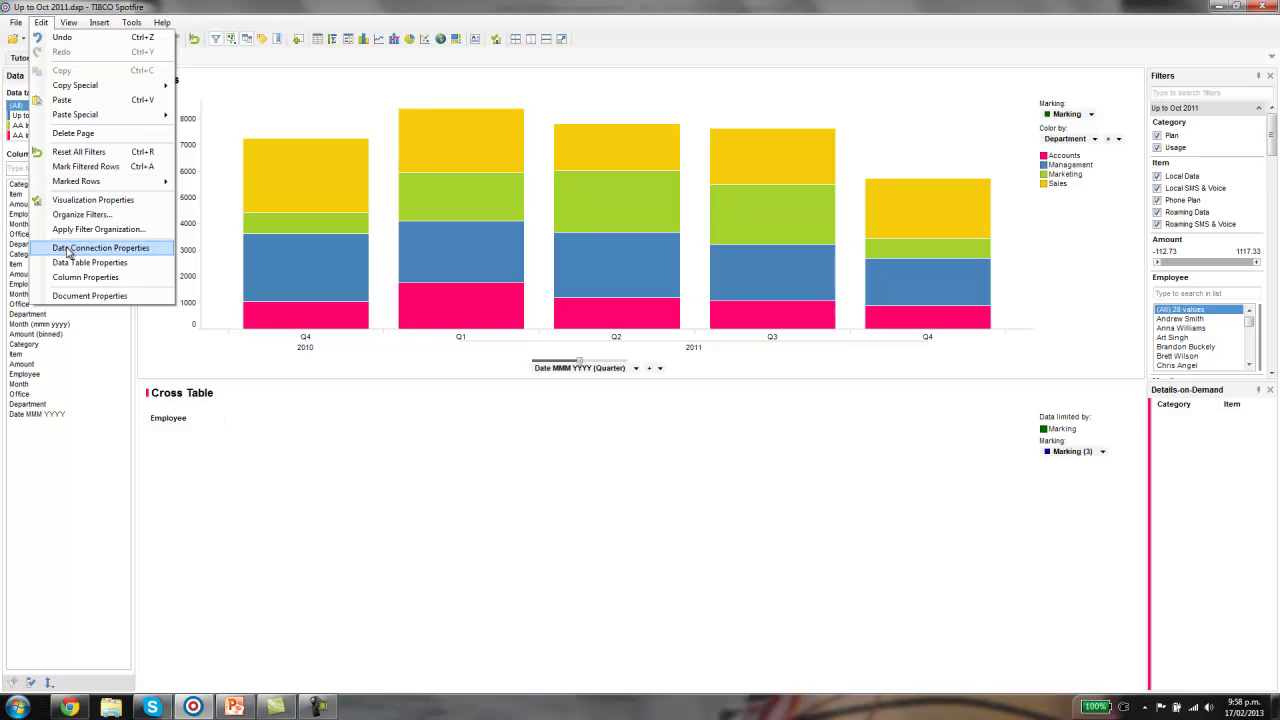
Insert a Binned Amount column that bins Amount at specific limits 1;50;100;150.
{"action": "left_click", "coordinate": [66, 280]}
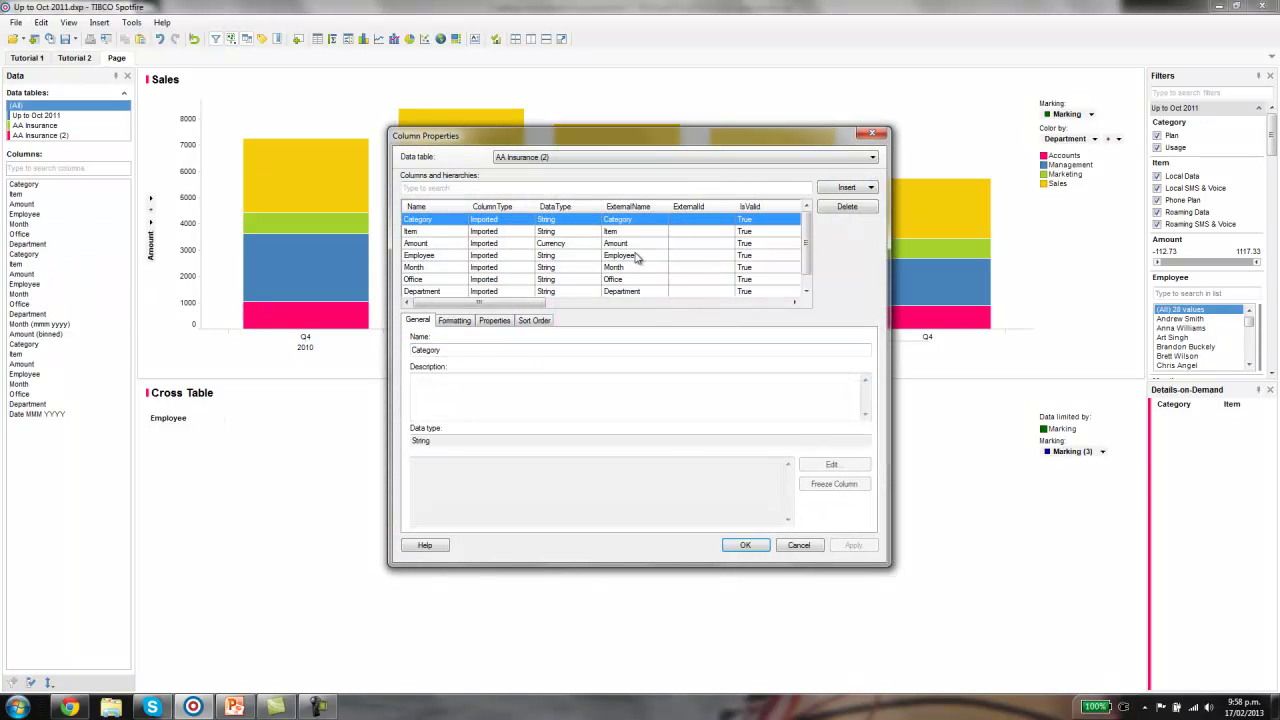
{"action": "left_click", "coordinate": [878, 188]}
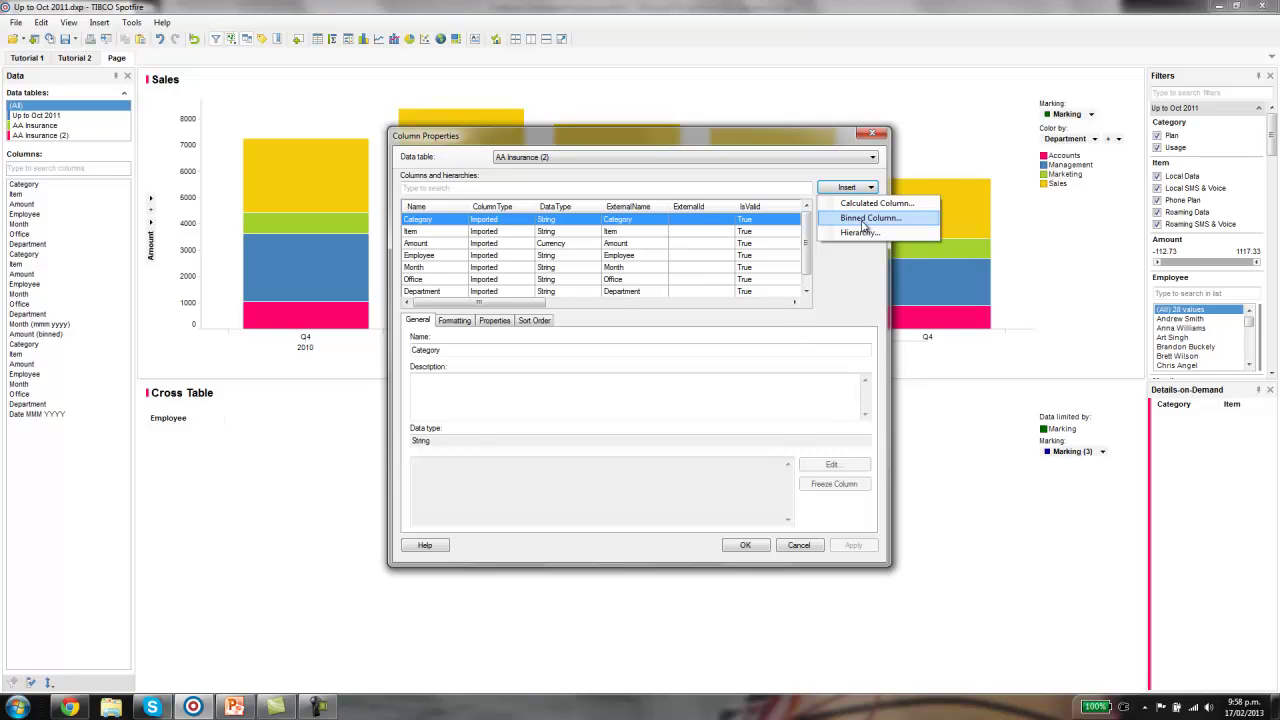
{"action": "left_click", "coordinate": [864, 219]}
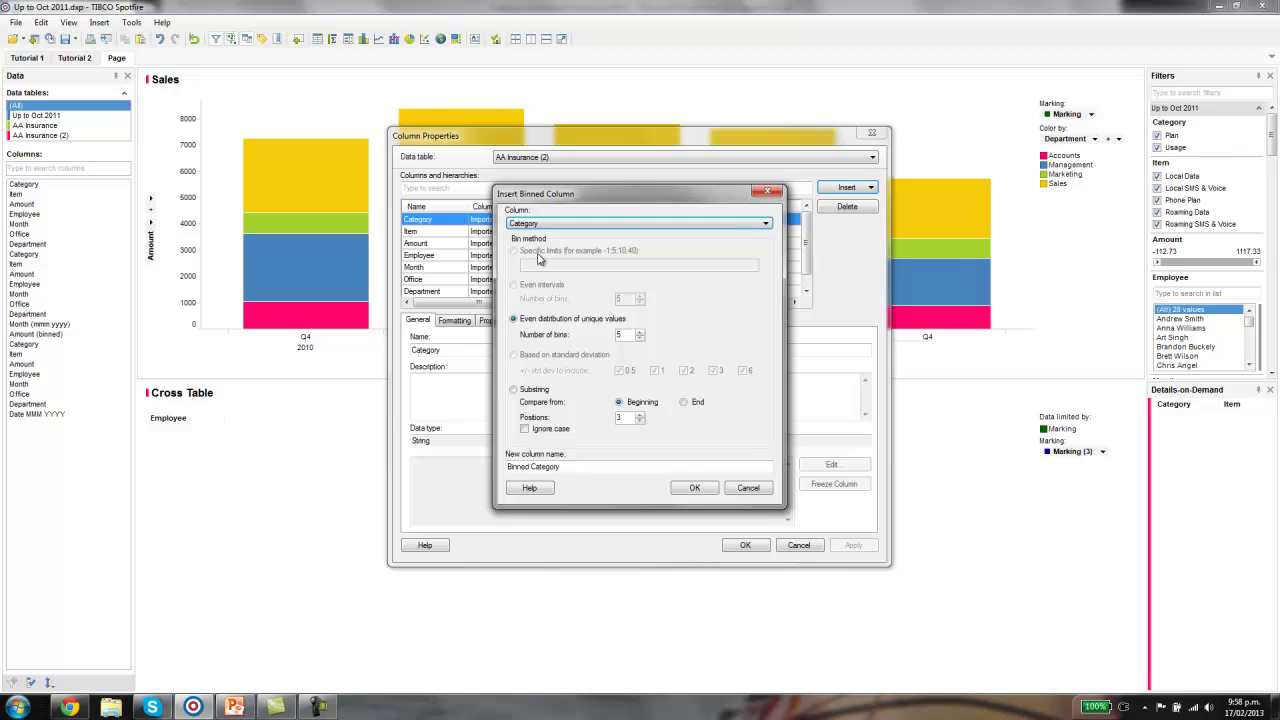
{"action": "left_click", "coordinate": [766, 223]}
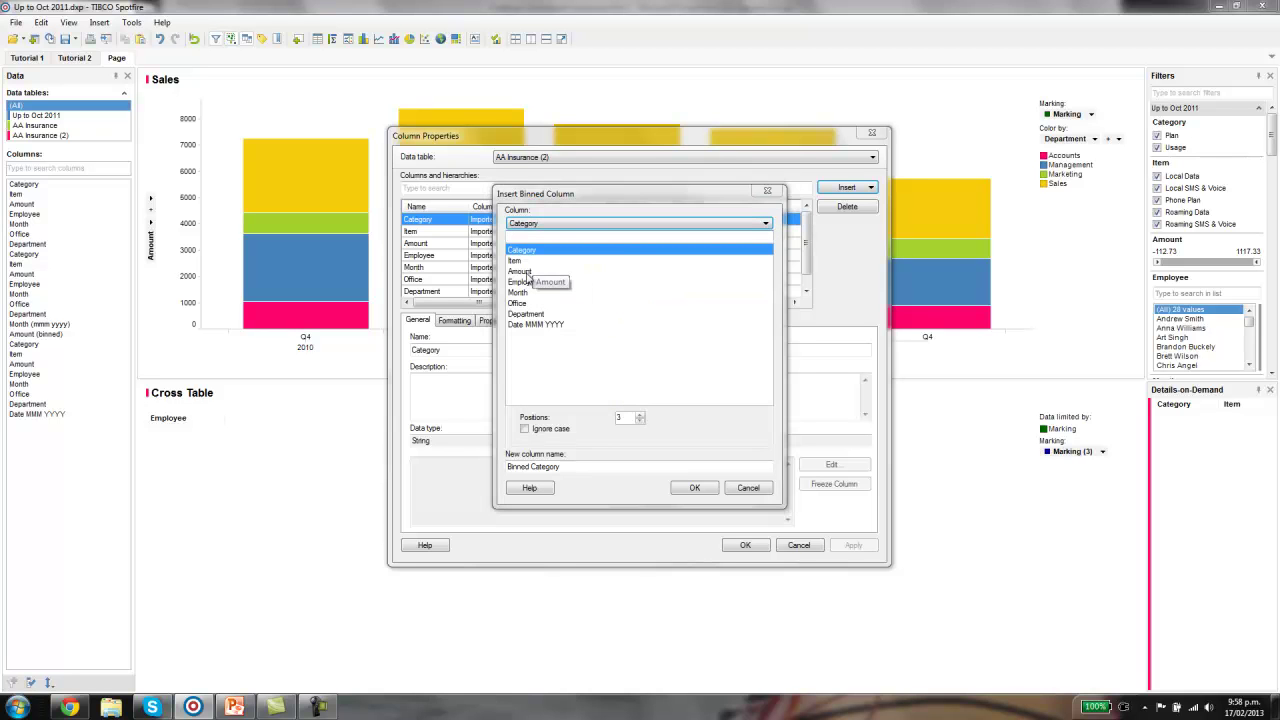
{"action": "left_click", "coordinate": [527, 271]}
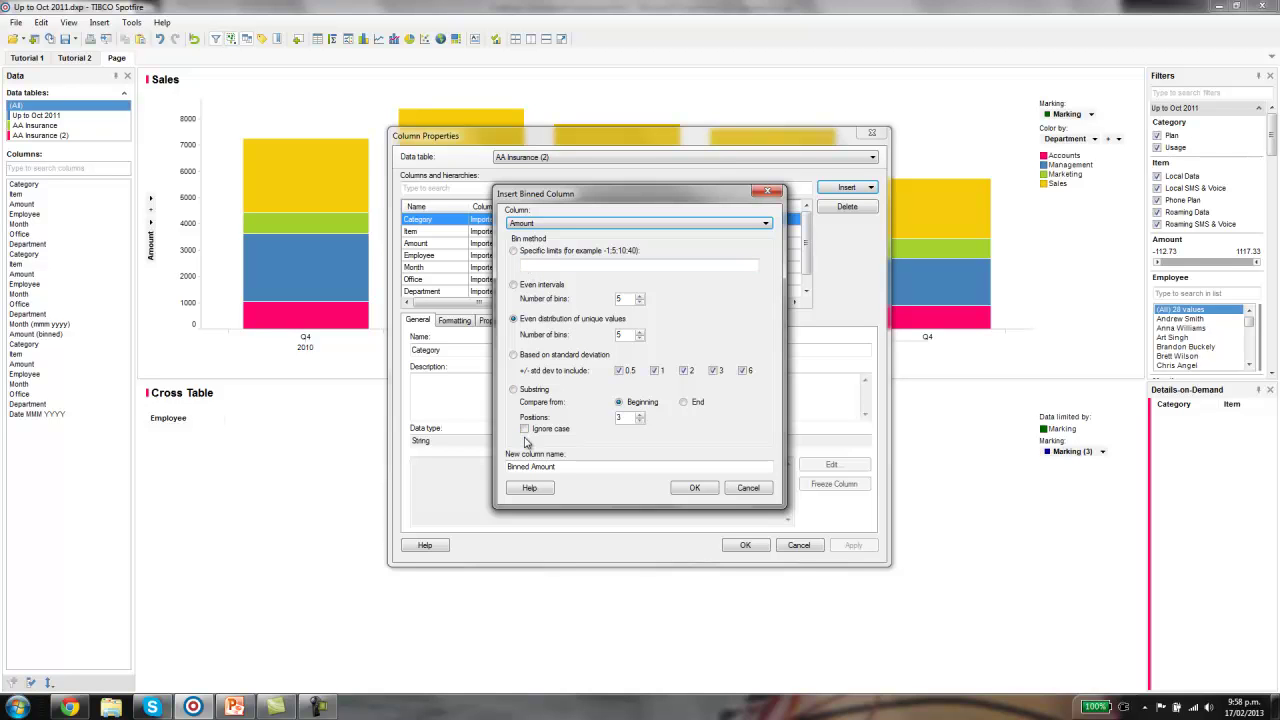
{"action": "left_click", "coordinate": [515, 252]}
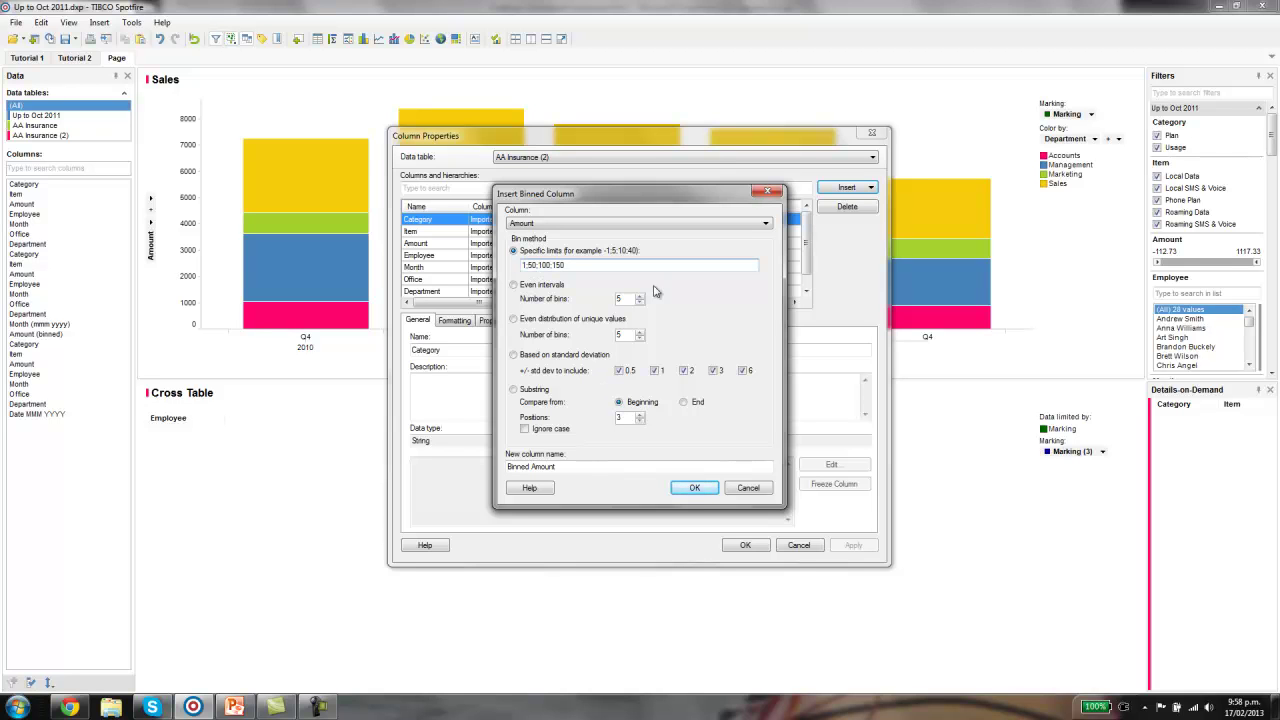
{"action": "left_click", "coordinate": [694, 487]}
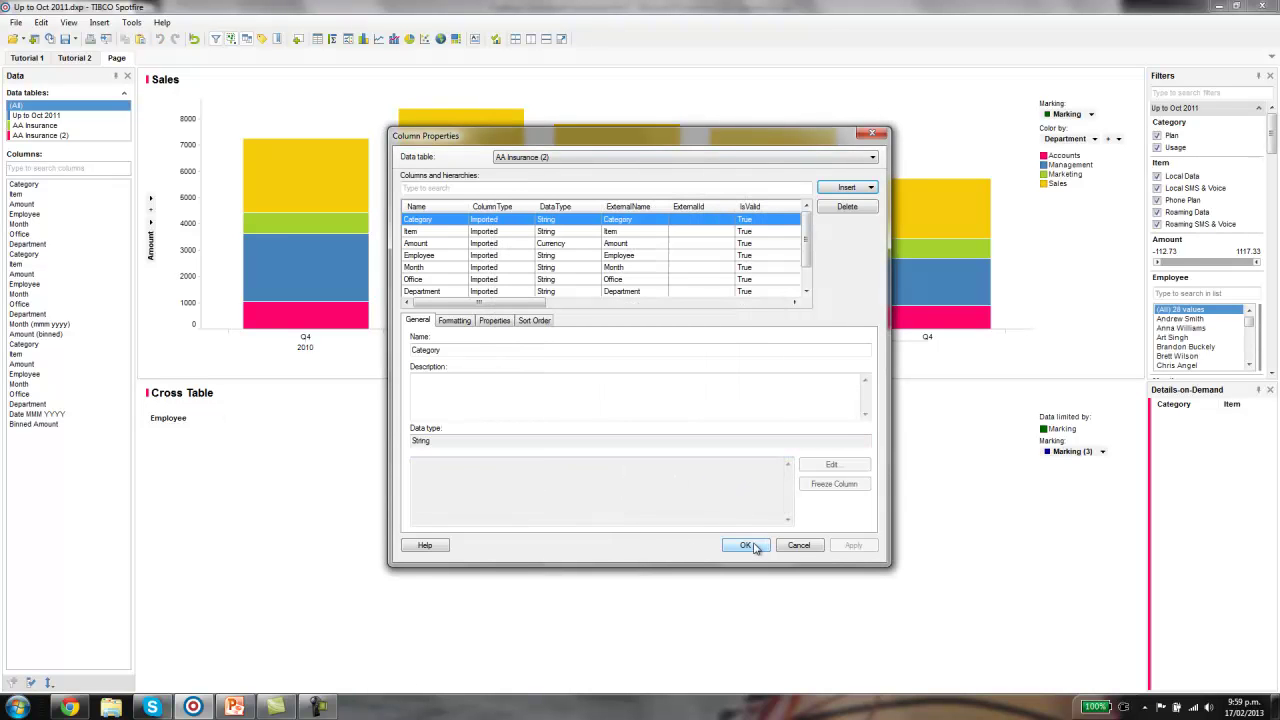
Mark the Q4 Sales bar and create a details bar chart from it.
{"action": "left_click", "coordinate": [745, 545]}
{"action": "left_click_drag", "start_coordinate": [937, 157], "coordinate": [1014, 344]}
{"action": "right_click", "coordinate": [954, 289]}
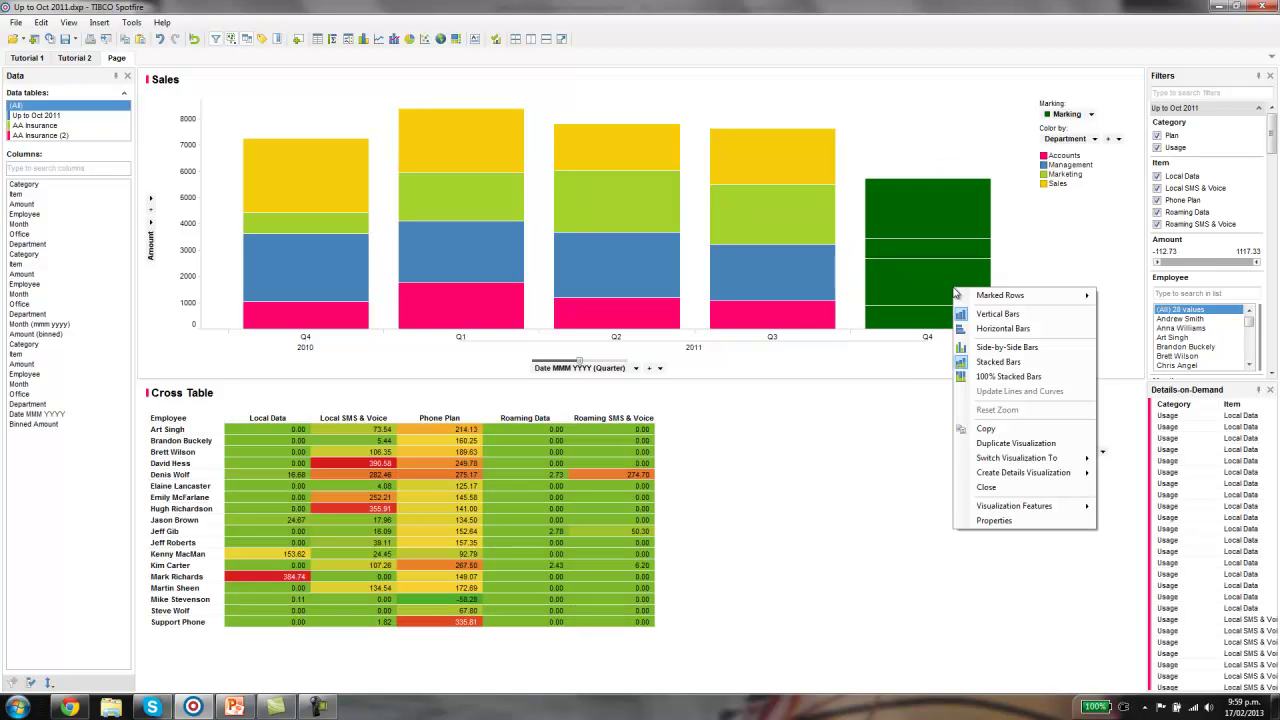
{"action": "mouse_move", "coordinate": [1020, 510]}
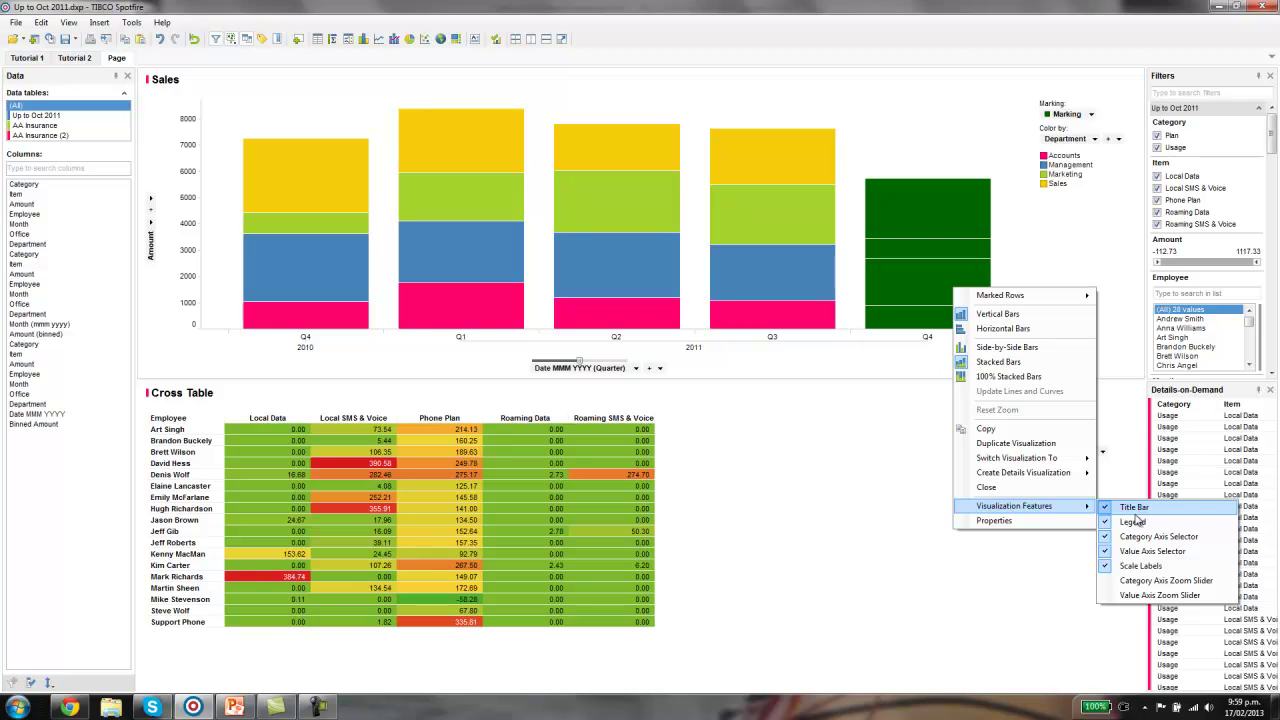
{"action": "mouse_move", "coordinate": [1014, 476]}
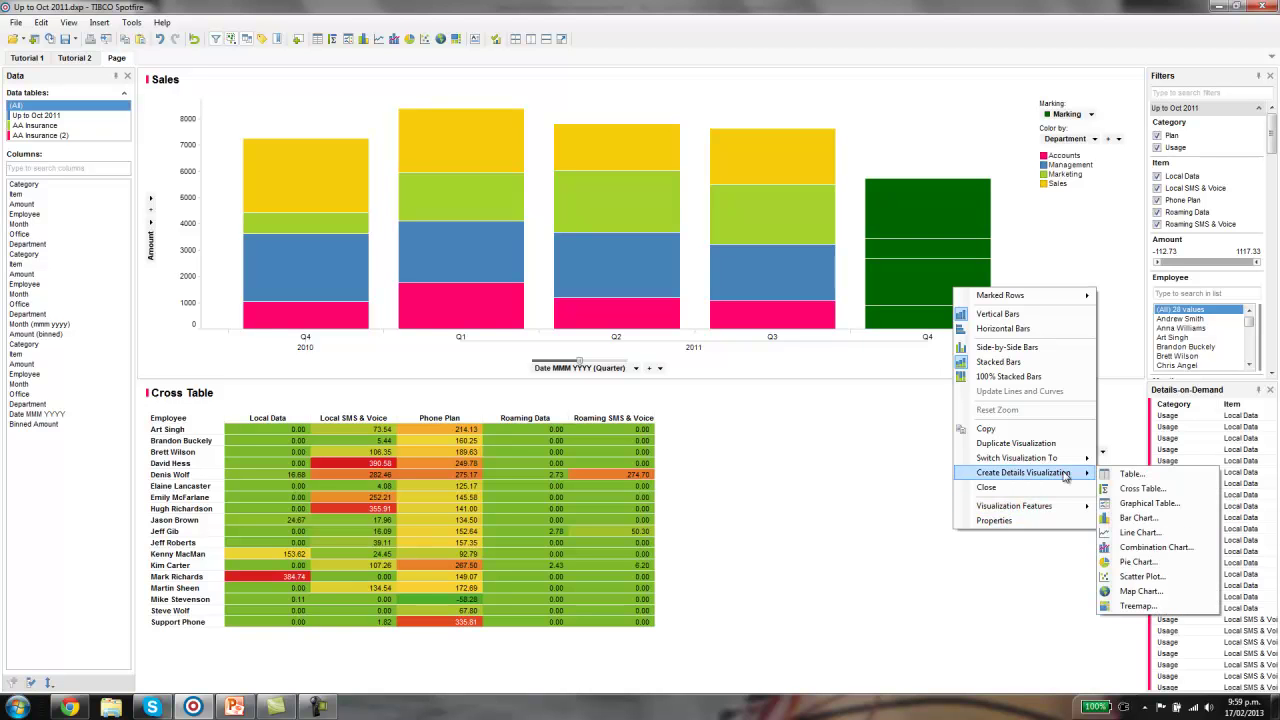
{"action": "left_click", "coordinate": [1135, 518]}
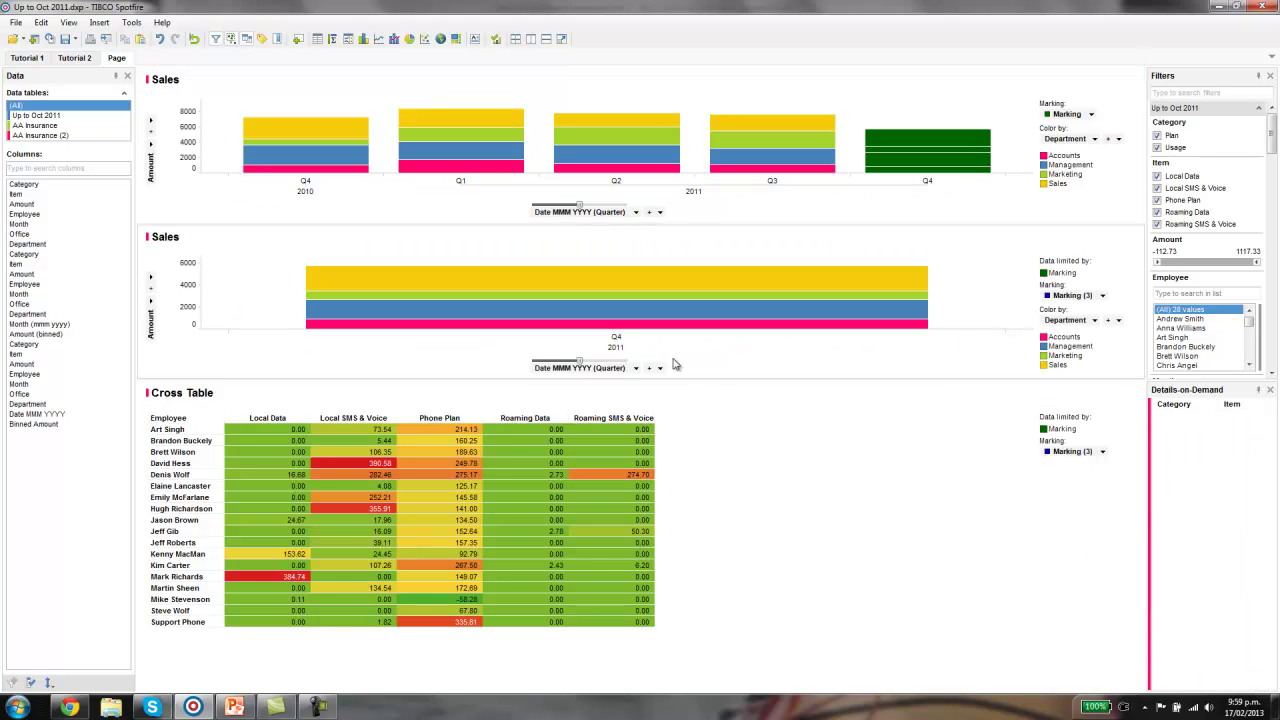
Dock the new chart beside the Cross Table with Binned Amount on X and (Row Count) on Y.
{"action": "left_click_drag", "start_coordinate": [426, 237], "coordinate": [904, 522]}
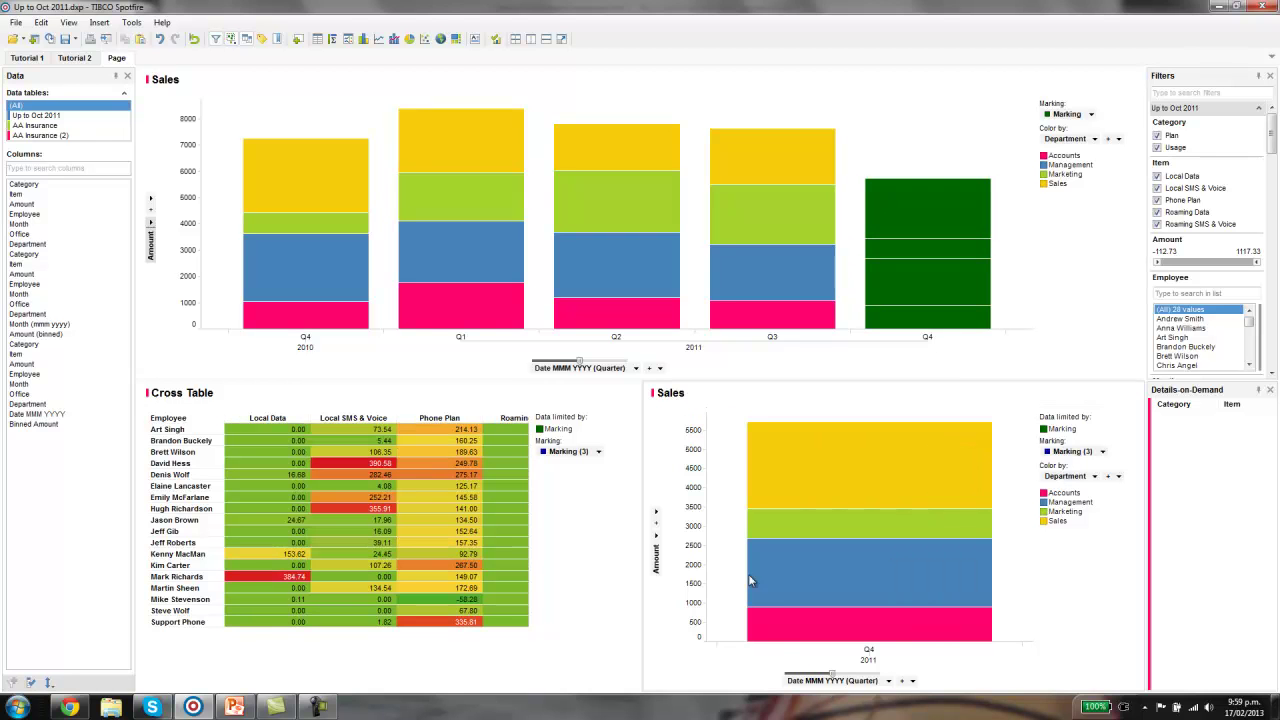
{"action": "left_click", "coordinate": [889, 681]}
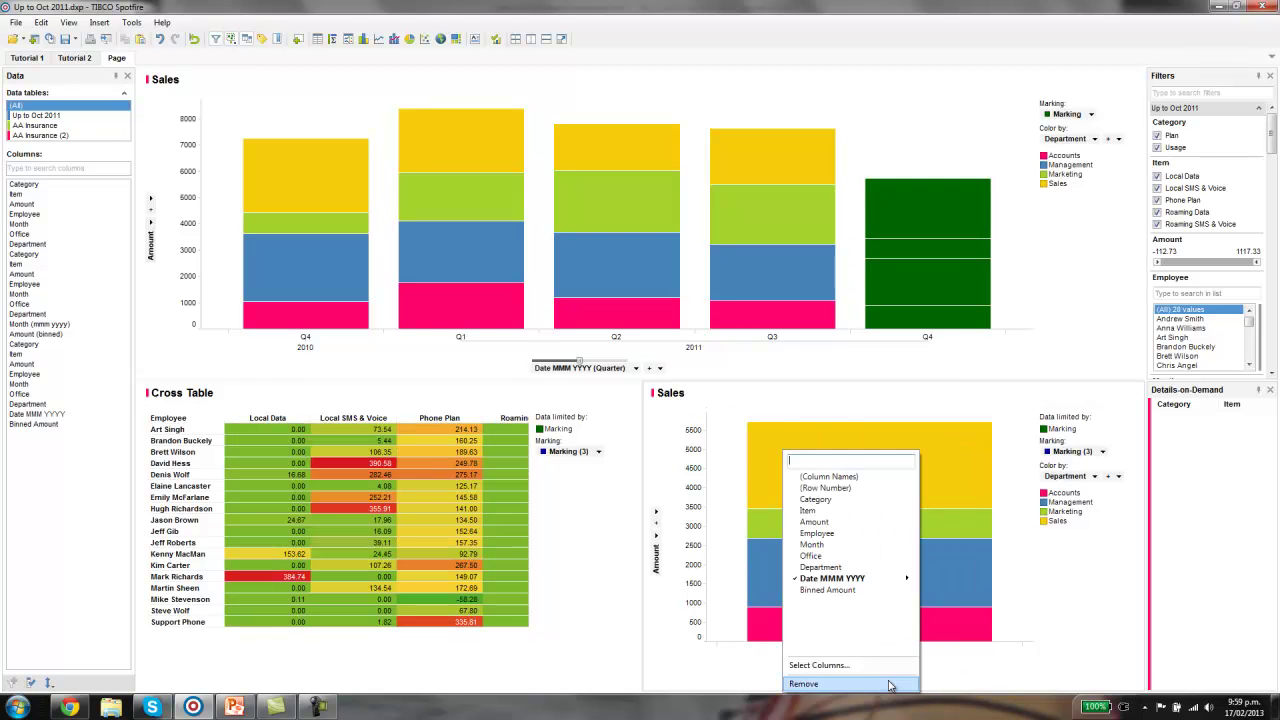
{"action": "left_click", "coordinate": [831, 591]}
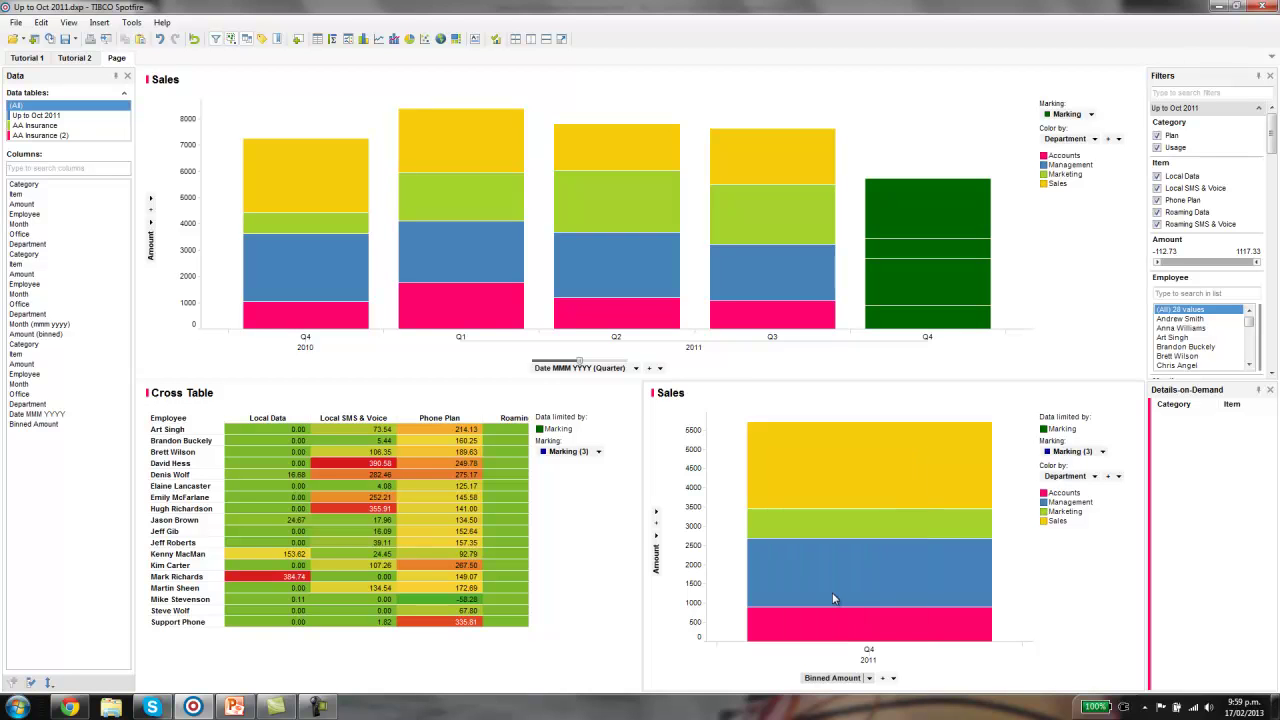
{"action": "left_click", "coordinate": [656, 541]}
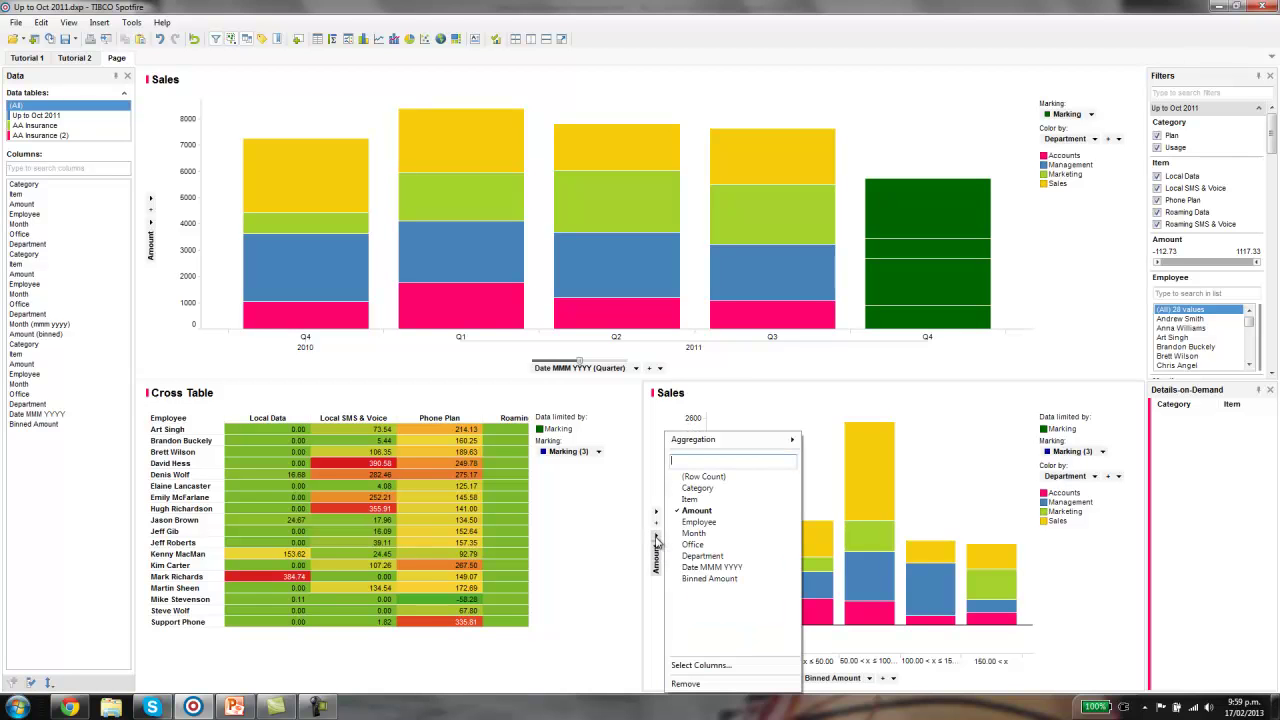
{"action": "left_click", "coordinate": [702, 488]}
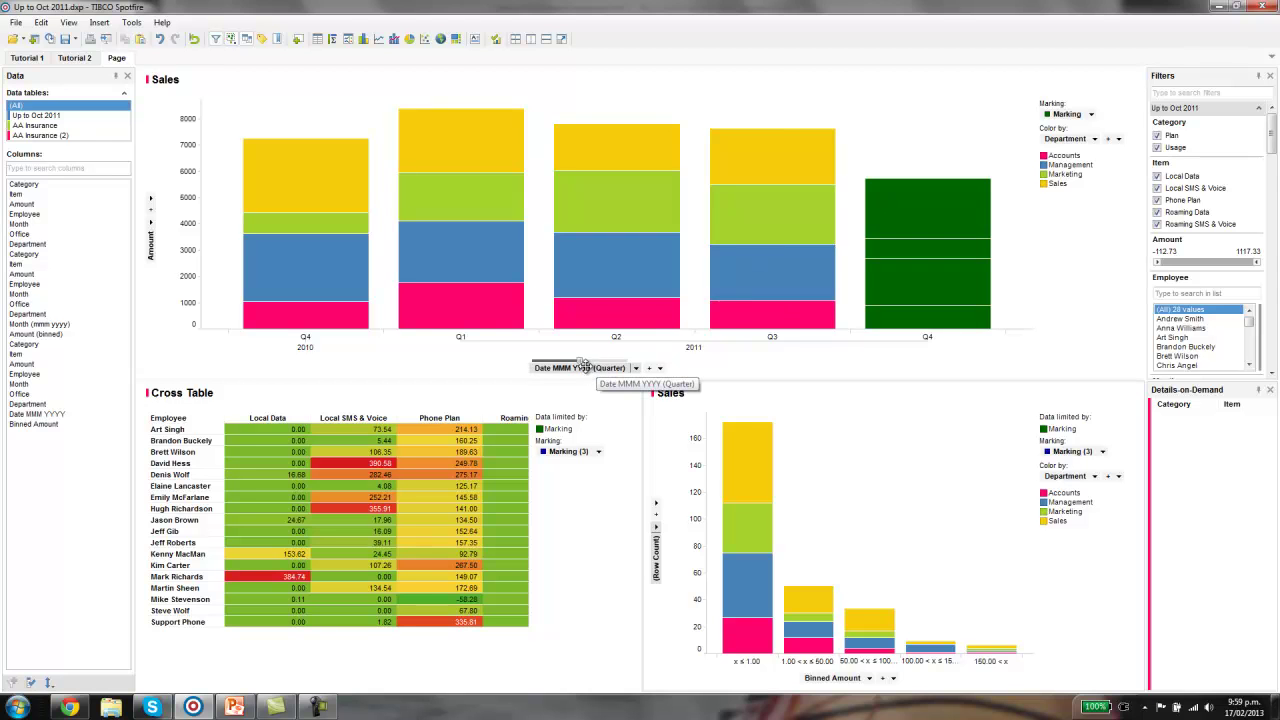
Show the Sales chart by Year, mark the 2010 bar, and close Details-on-Demand.
{"action": "left_click_drag", "start_coordinate": [578, 363], "coordinate": [538, 363]}
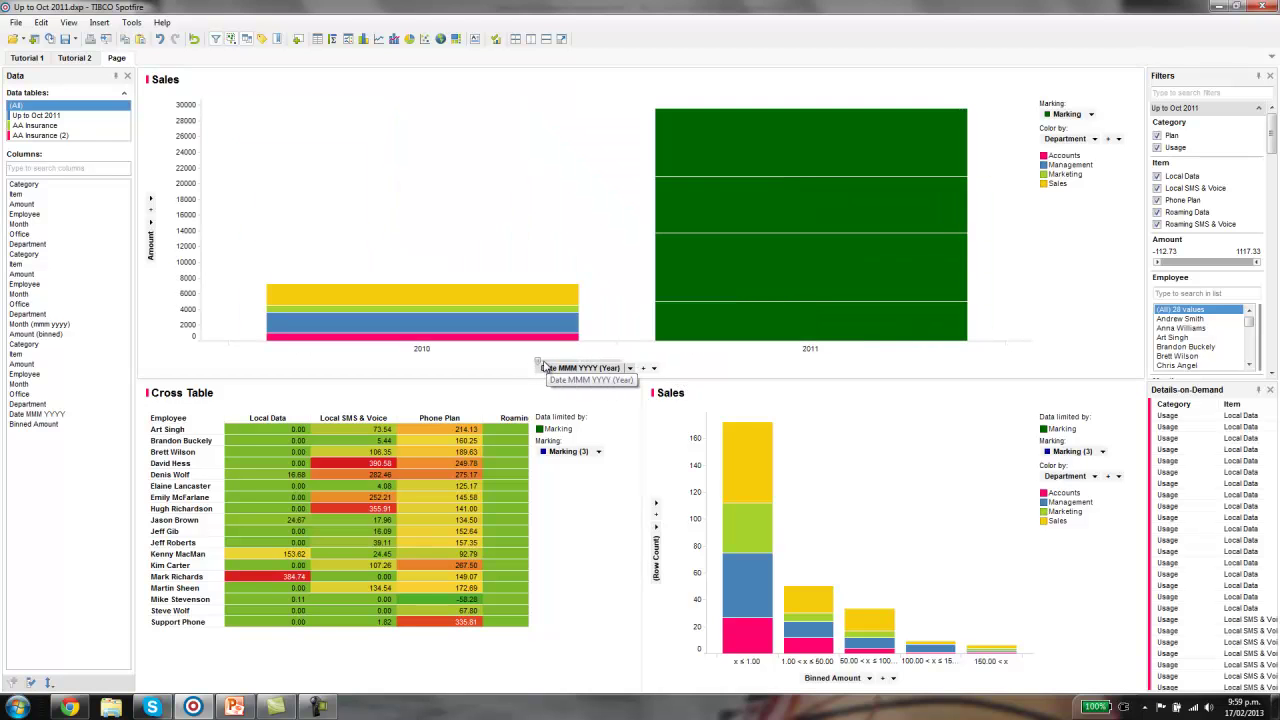
{"action": "left_click_drag", "start_coordinate": [516, 110], "coordinate": [716, 345]}
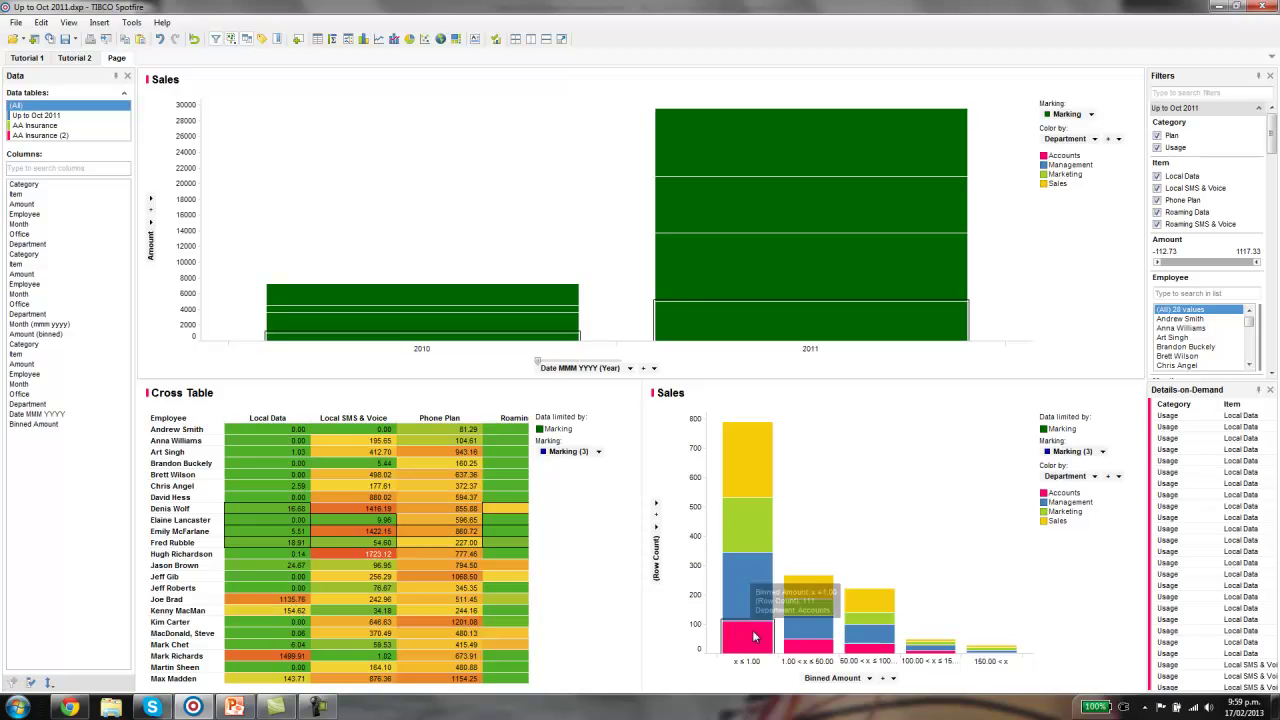
{"action": "mouse_move", "coordinate": [748, 648]}
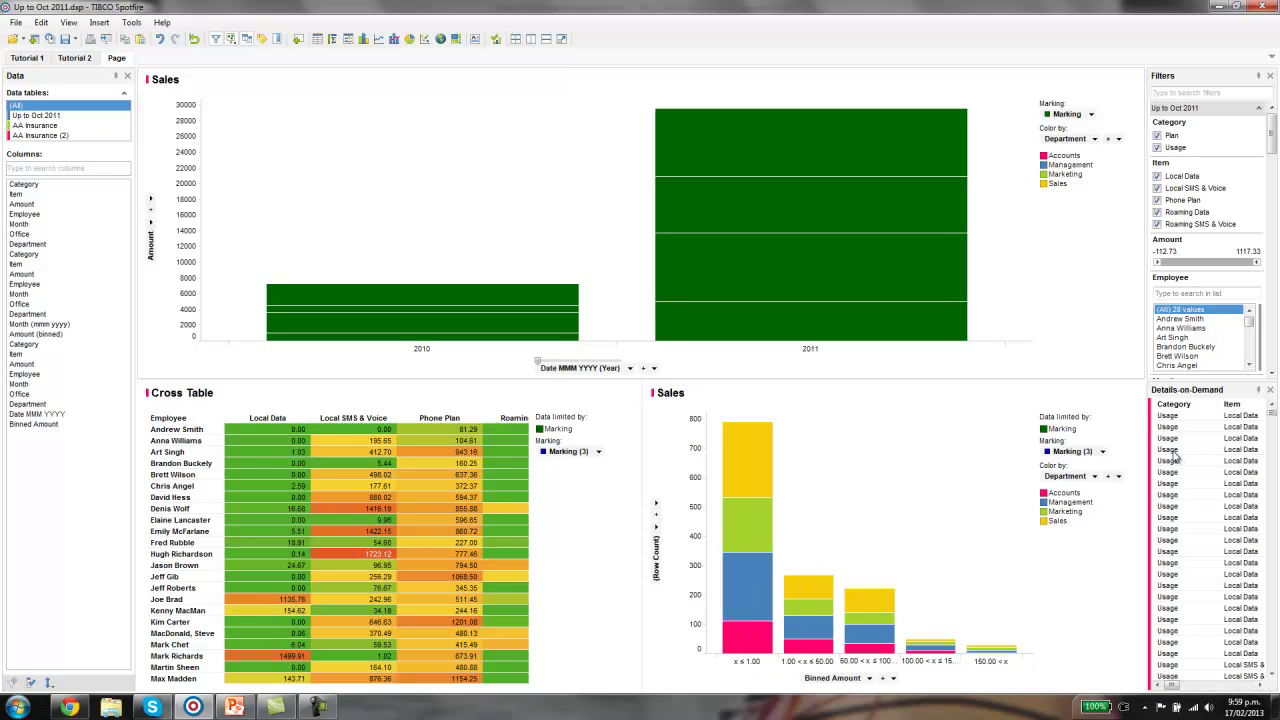
{"action": "left_click", "coordinate": [1270, 389]}
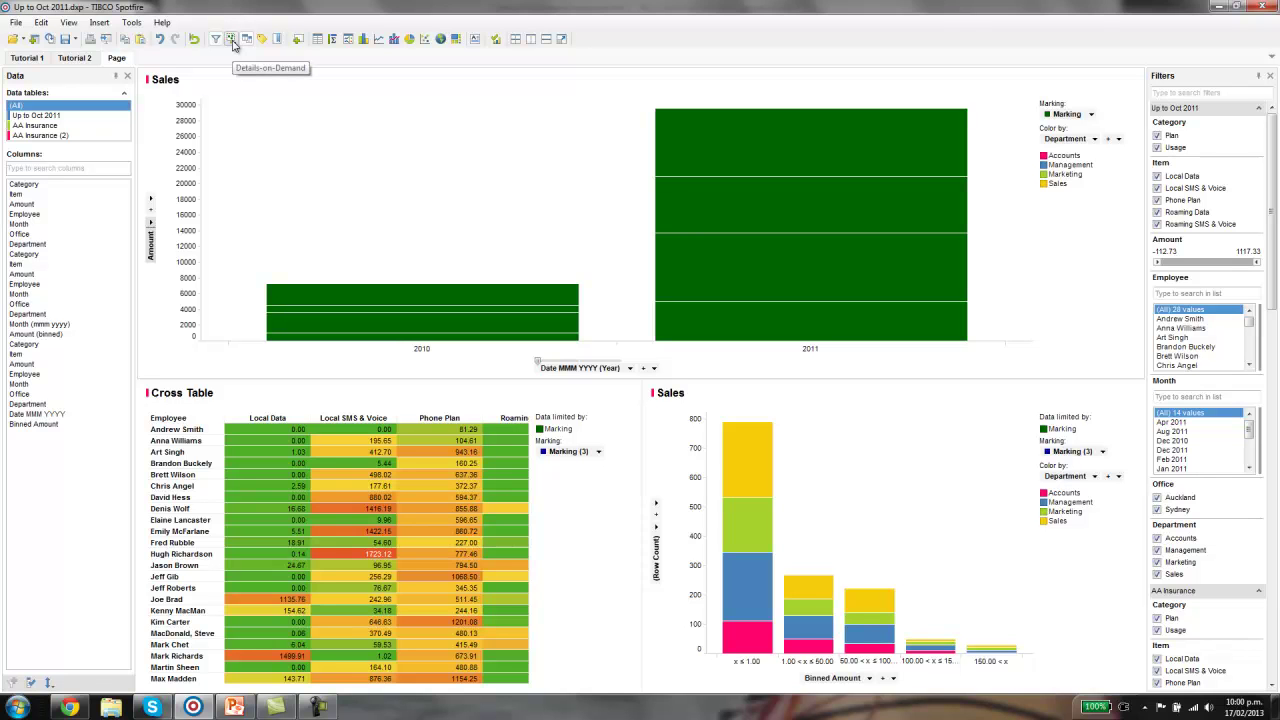
Float the Details-on-Demand table and move Employee to the front and Amount last.
{"action": "left_click", "coordinate": [233, 45]}
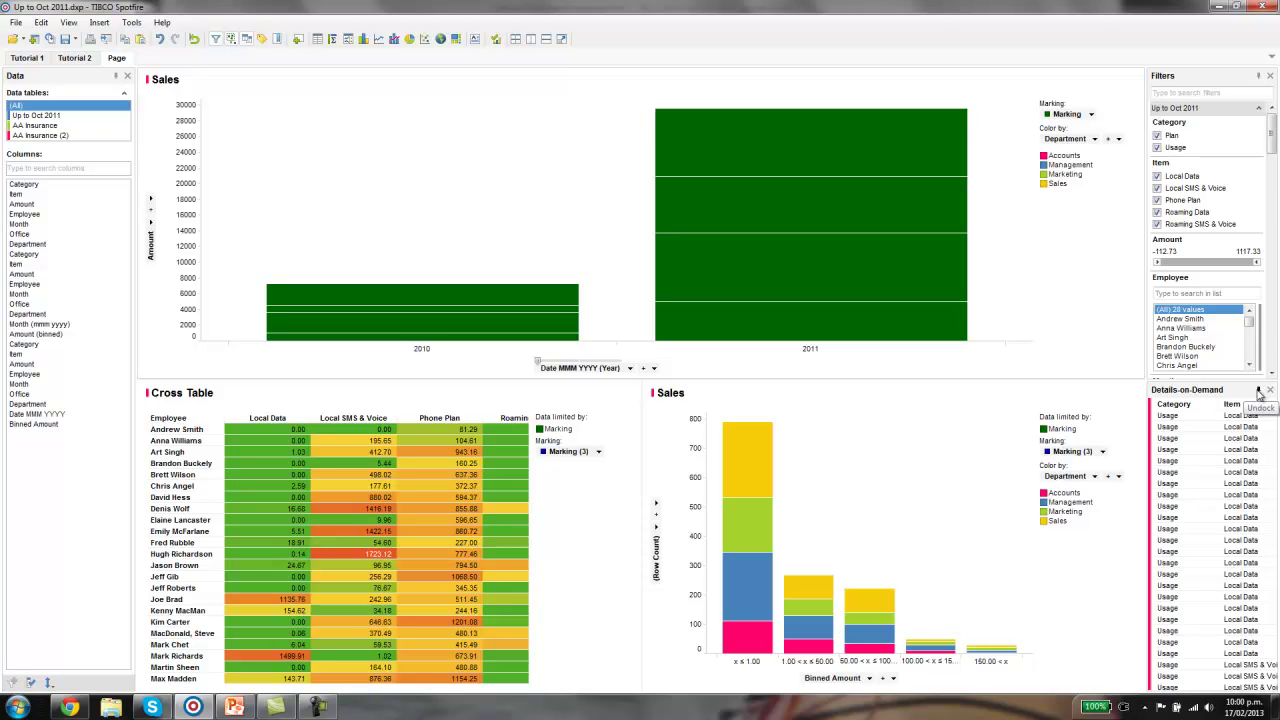
{"action": "left_click", "coordinate": [1259, 391]}
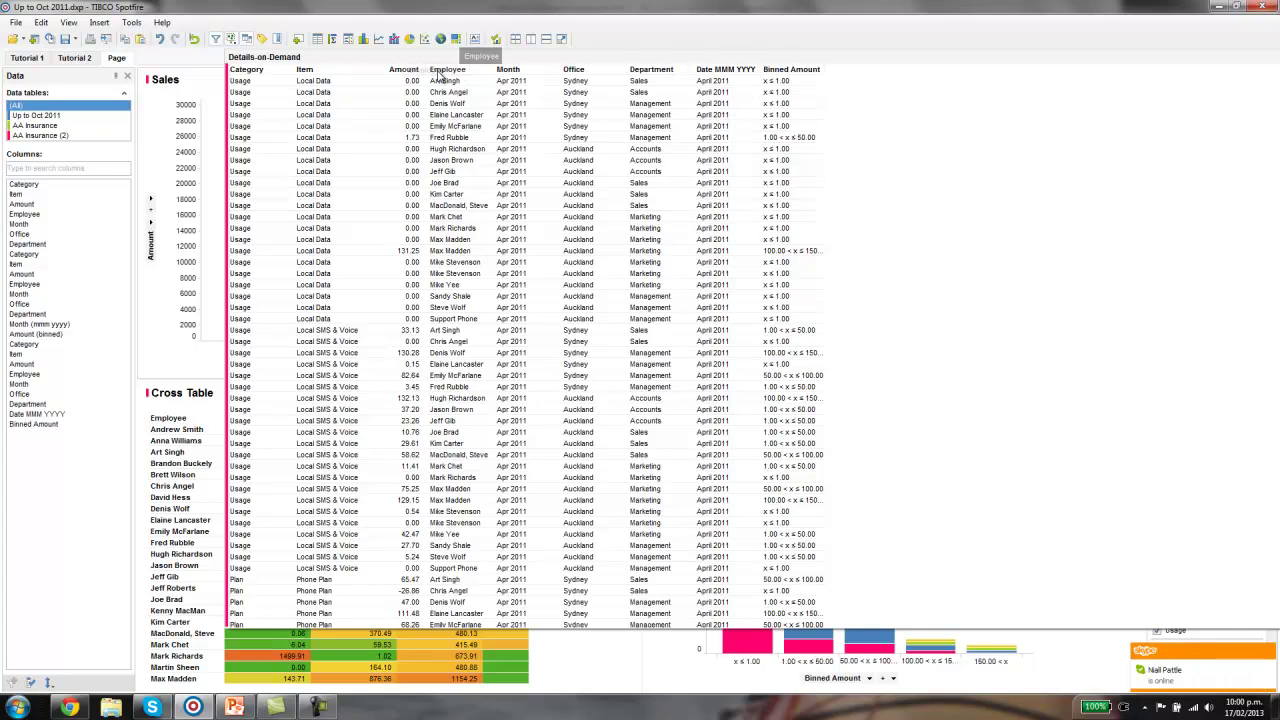
{"action": "right_click", "coordinate": [481, 71]}
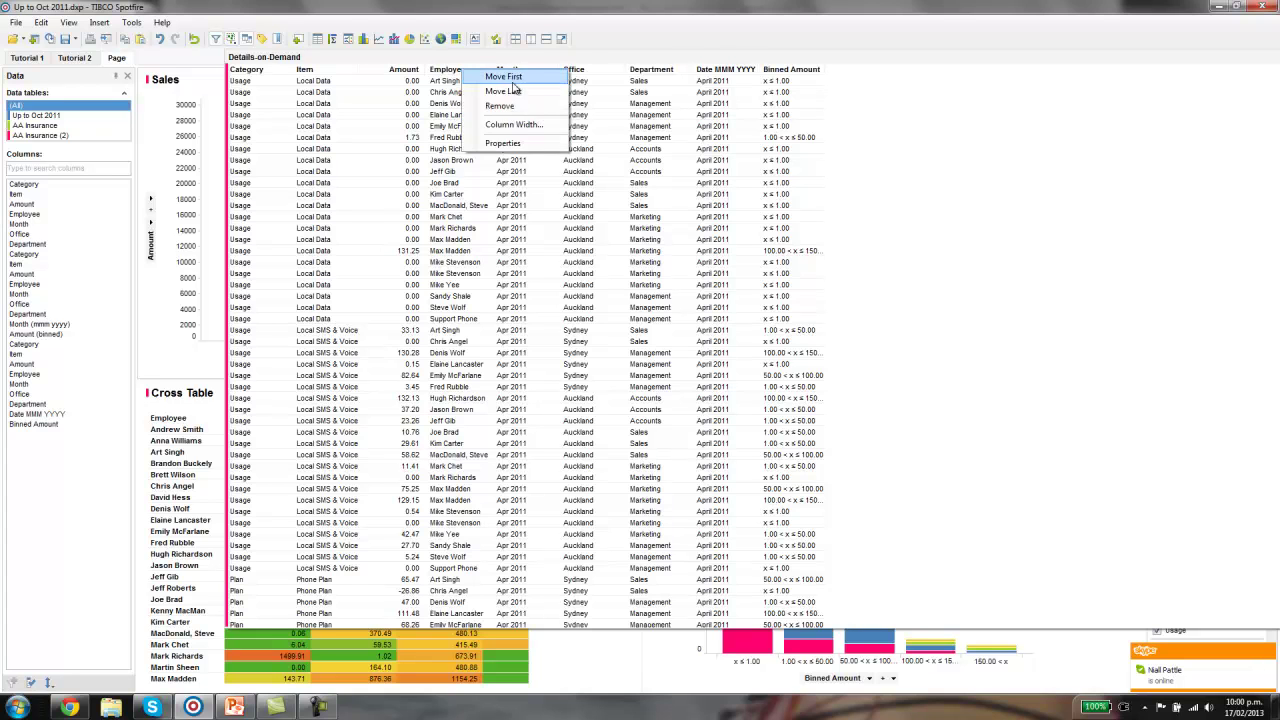
{"action": "left_click", "coordinate": [511, 77]}
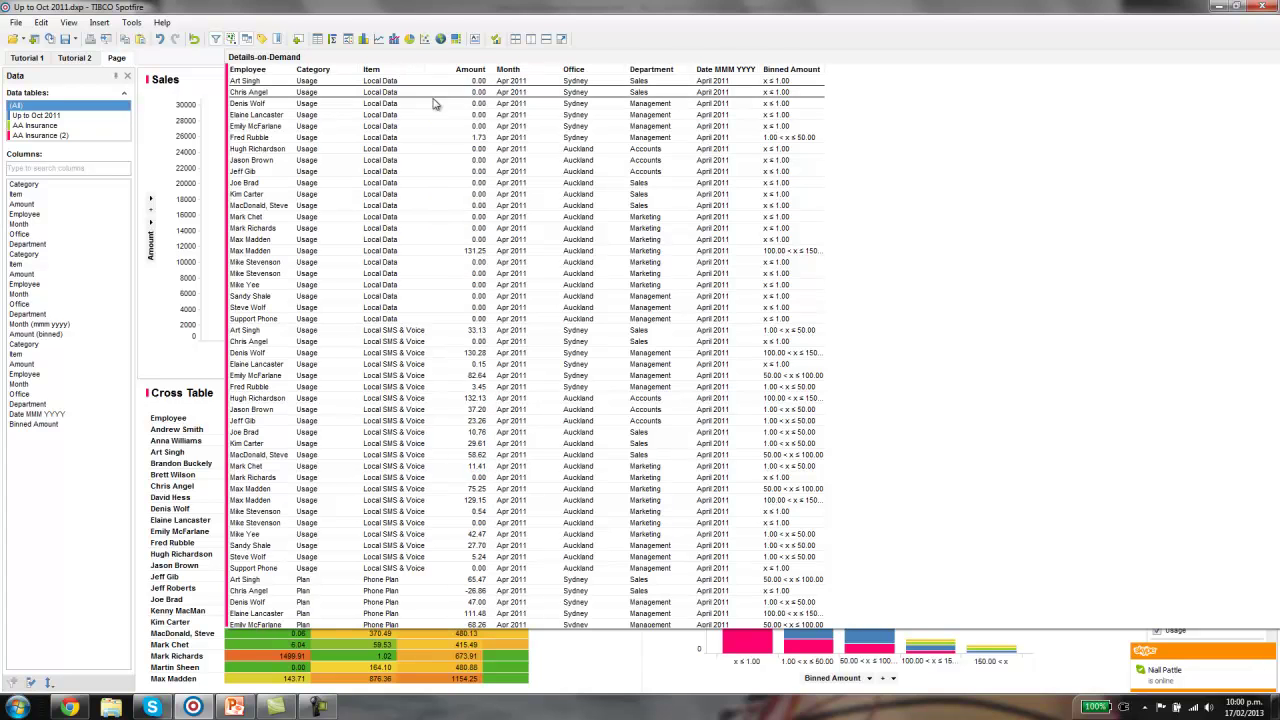
{"action": "right_click", "coordinate": [476, 72]}
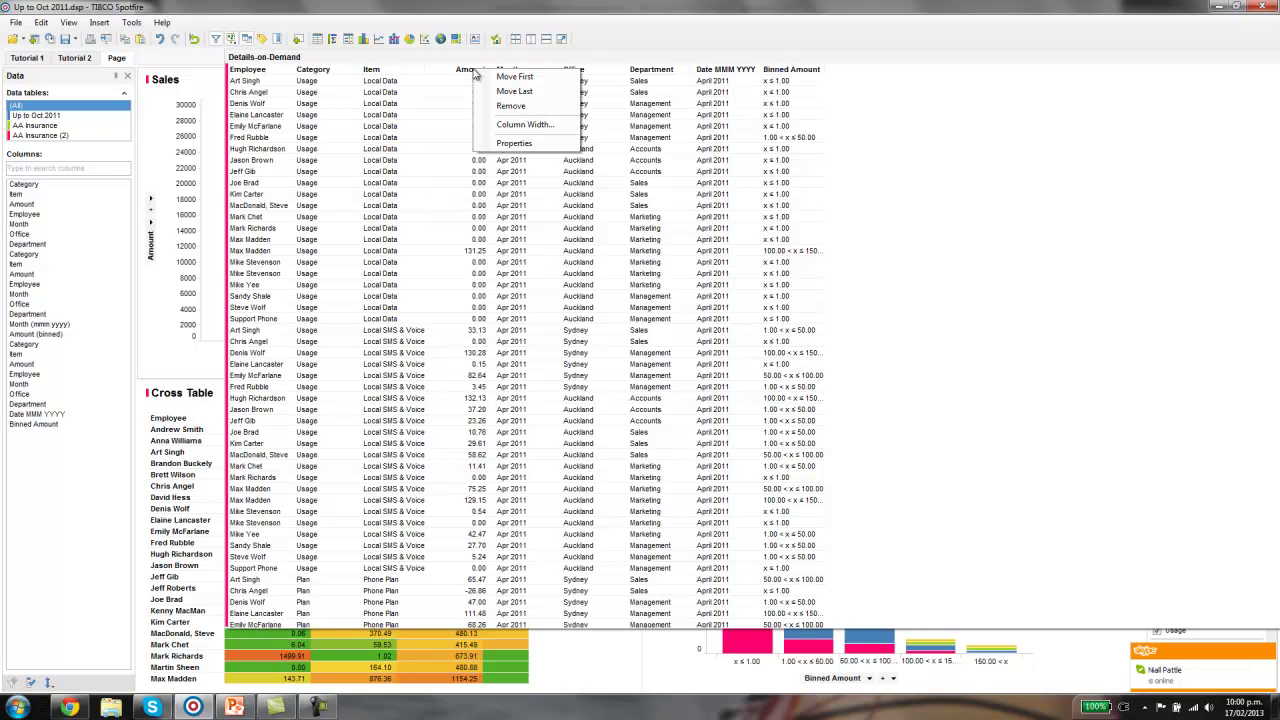
{"action": "left_click", "coordinate": [520, 91]}
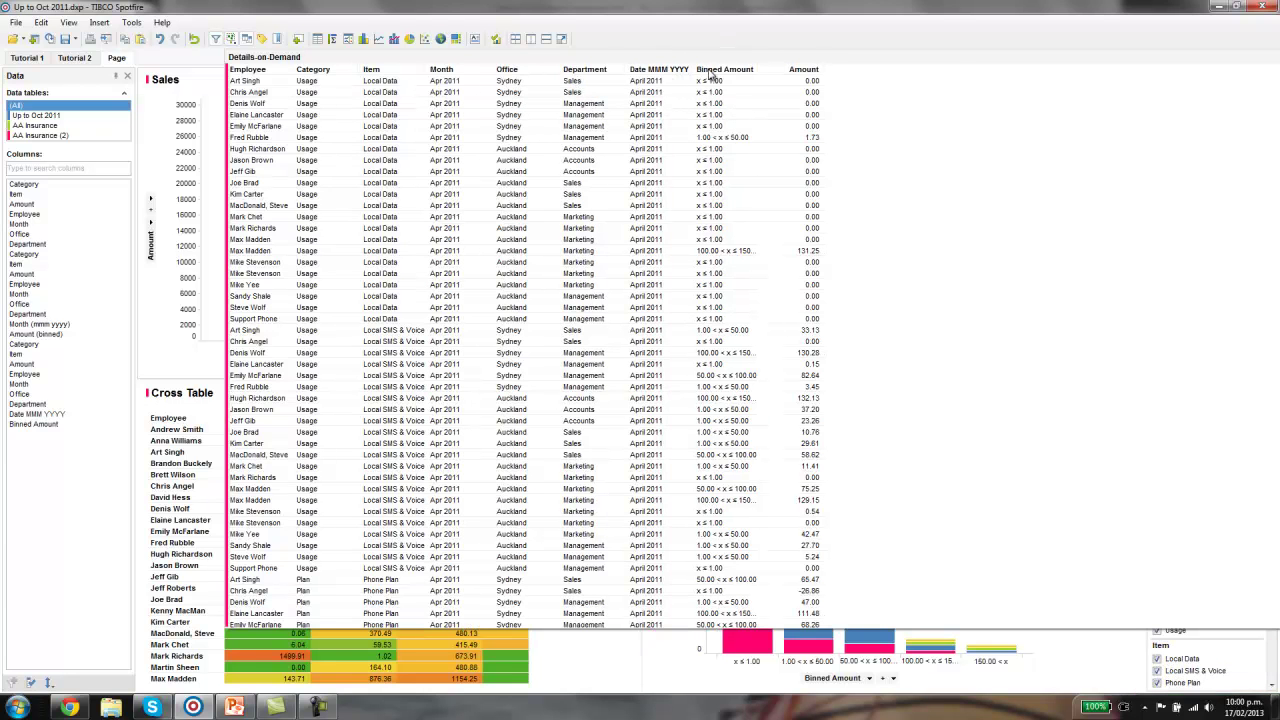
Remove the Binned Amount and Date MMM YYYY columns from the details table.
{"action": "right_click", "coordinate": [709, 72]}
{"action": "left_click", "coordinate": [712, 105]}
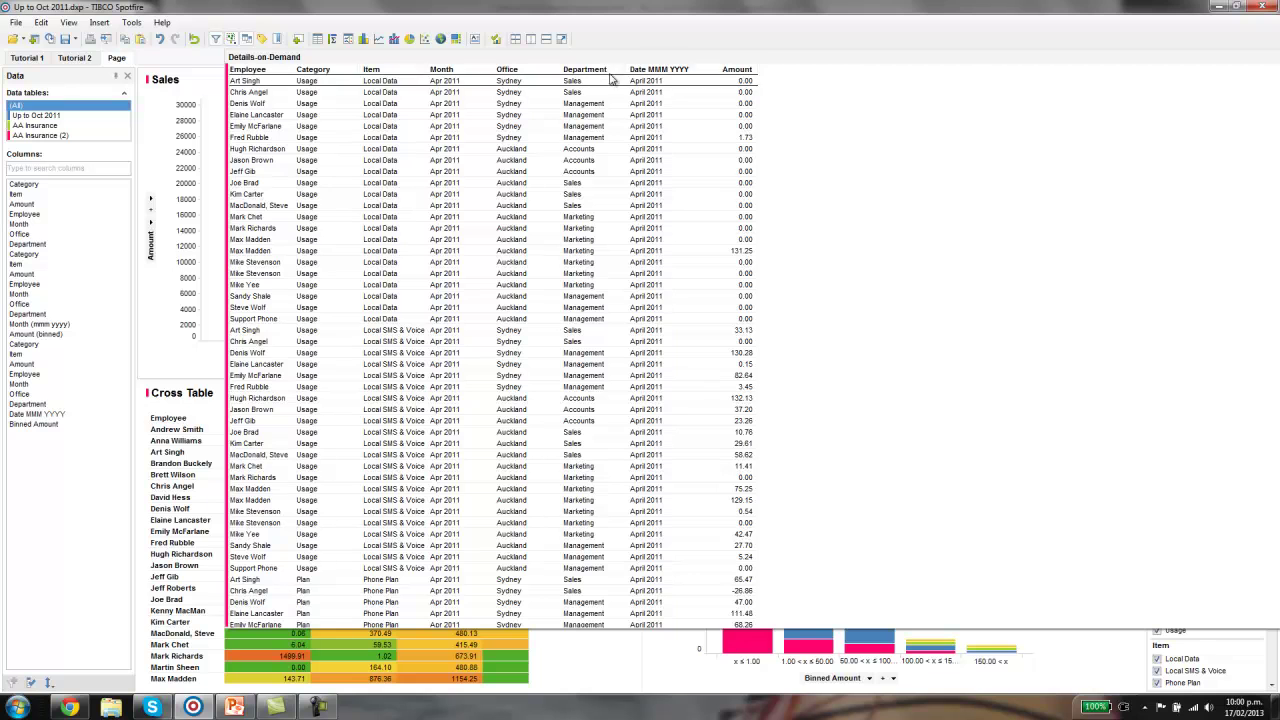
{"action": "right_click", "coordinate": [643, 76]}
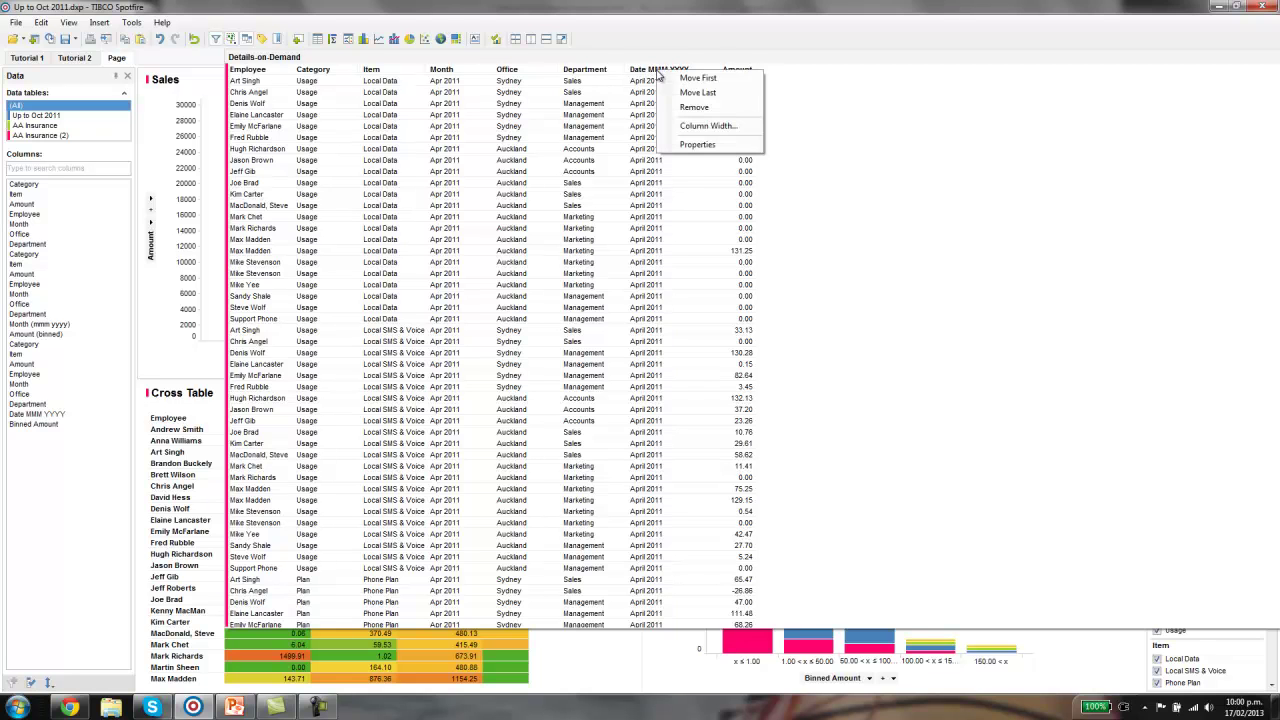
{"action": "left_click", "coordinate": [696, 108]}
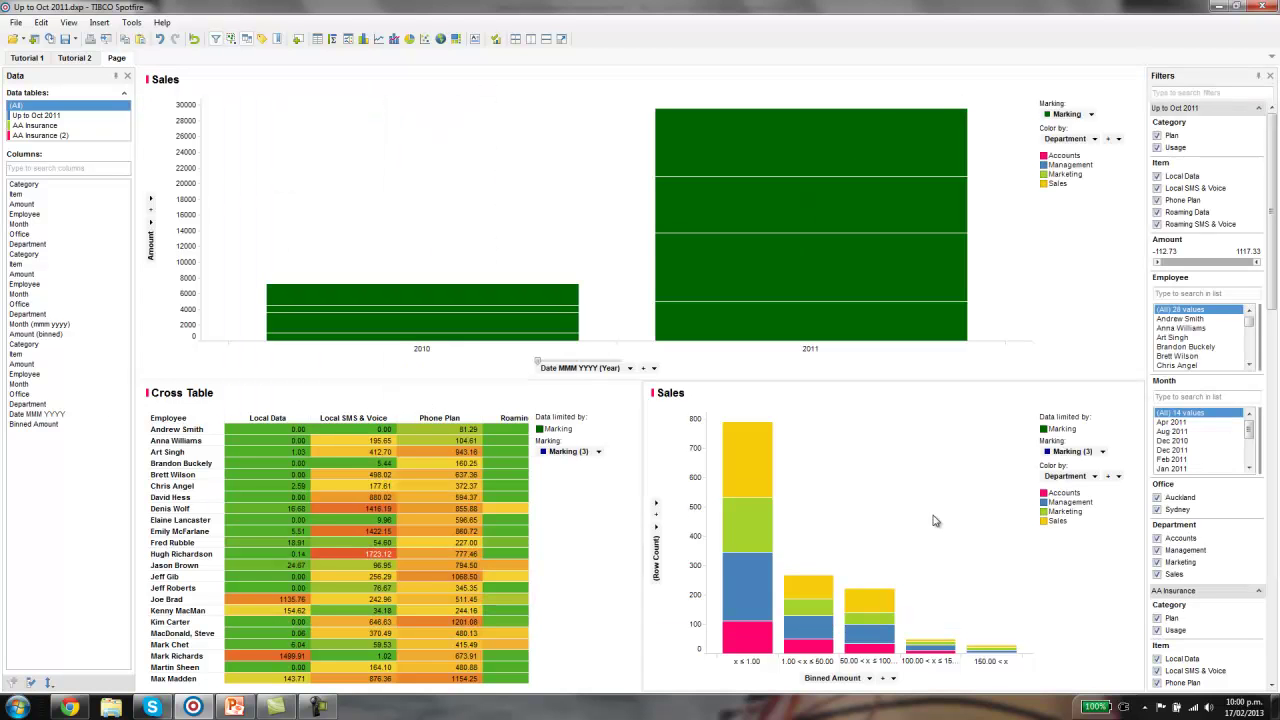
Mark the 2010 Sales bar and browse its rows in Details-on-Demand.
{"action": "left_click_drag", "start_coordinate": [746, 426], "coordinate": [769, 668]}
{"action": "left_click", "coordinate": [815, 508]}
{"action": "left_click_drag", "start_coordinate": [745, 411], "coordinate": [777, 666]}
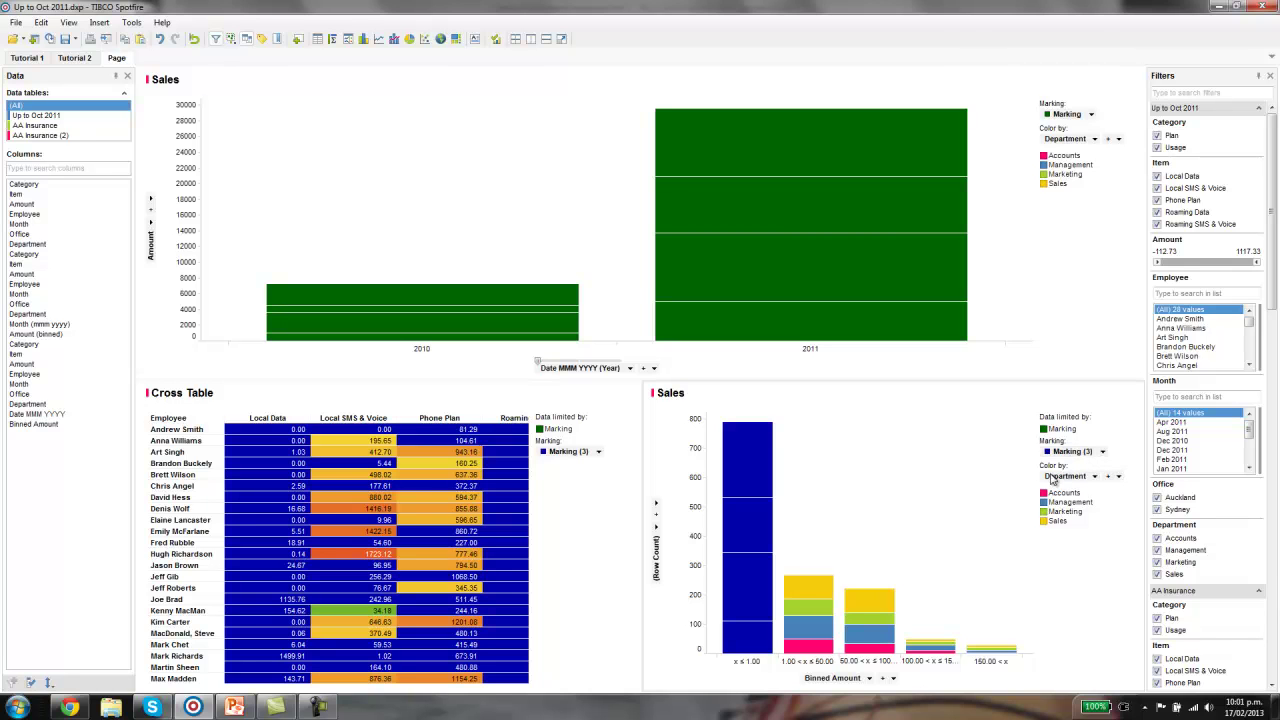
{"action": "left_click", "coordinate": [230, 40]}
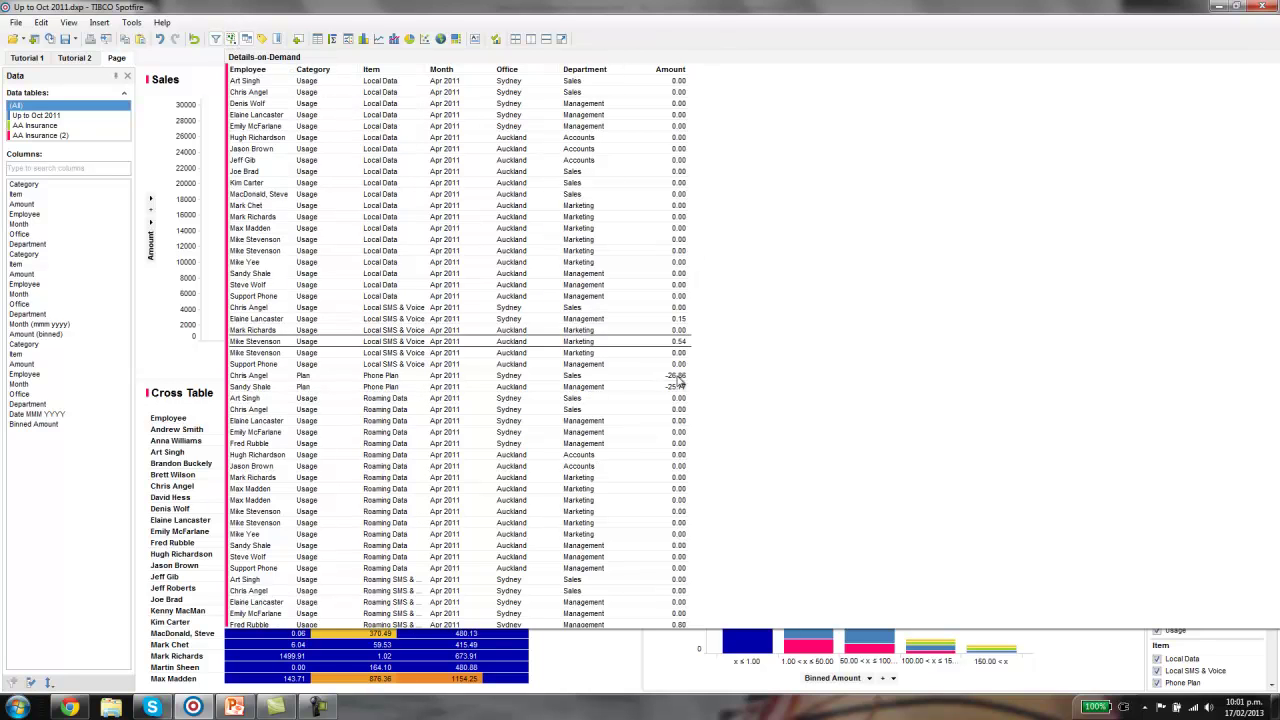
{"action": "scroll", "coordinate": [712, 514], "scroll_direction": "down", "scroll_amount": 5}
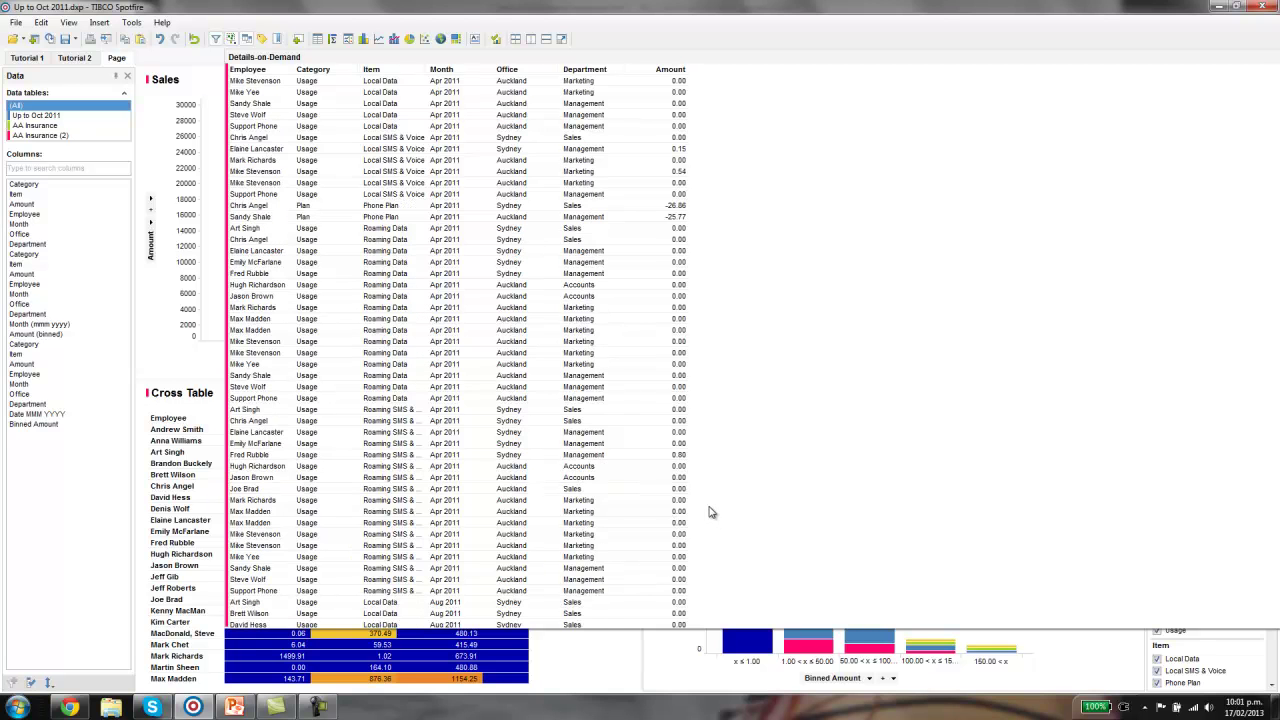
{"action": "scroll", "coordinate": [655, 280], "scroll_direction": "down", "scroll_amount": 2}
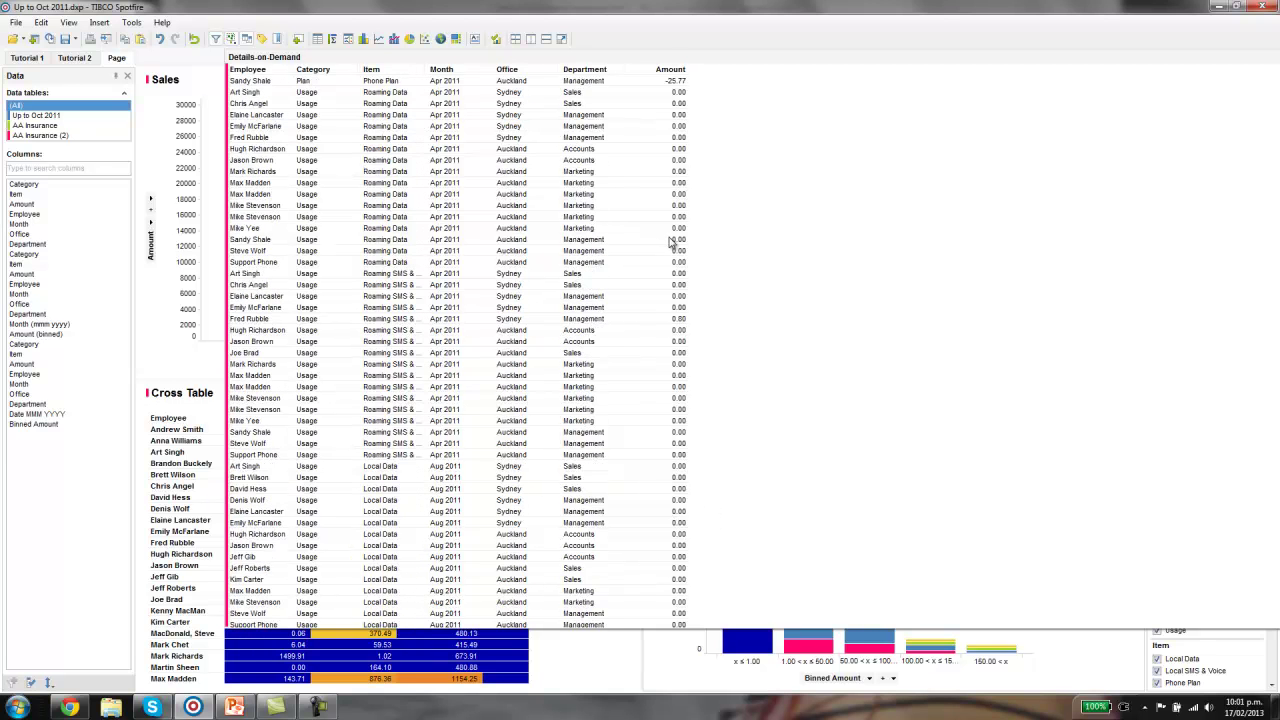
{"action": "scroll", "coordinate": [667, 210], "scroll_direction": "up", "scroll_amount": 5}
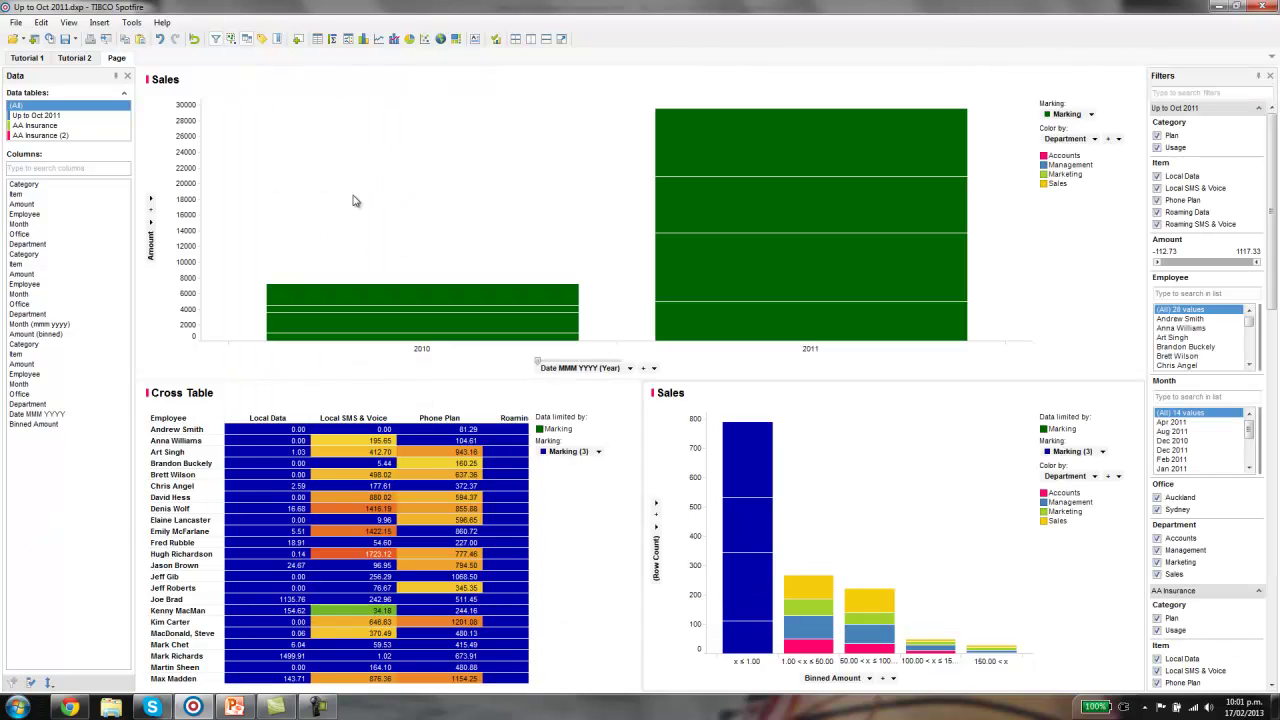
Clear all marking and bring the PowerPoint presentation to the front.
{"action": "left_click", "coordinate": [410, 198]}
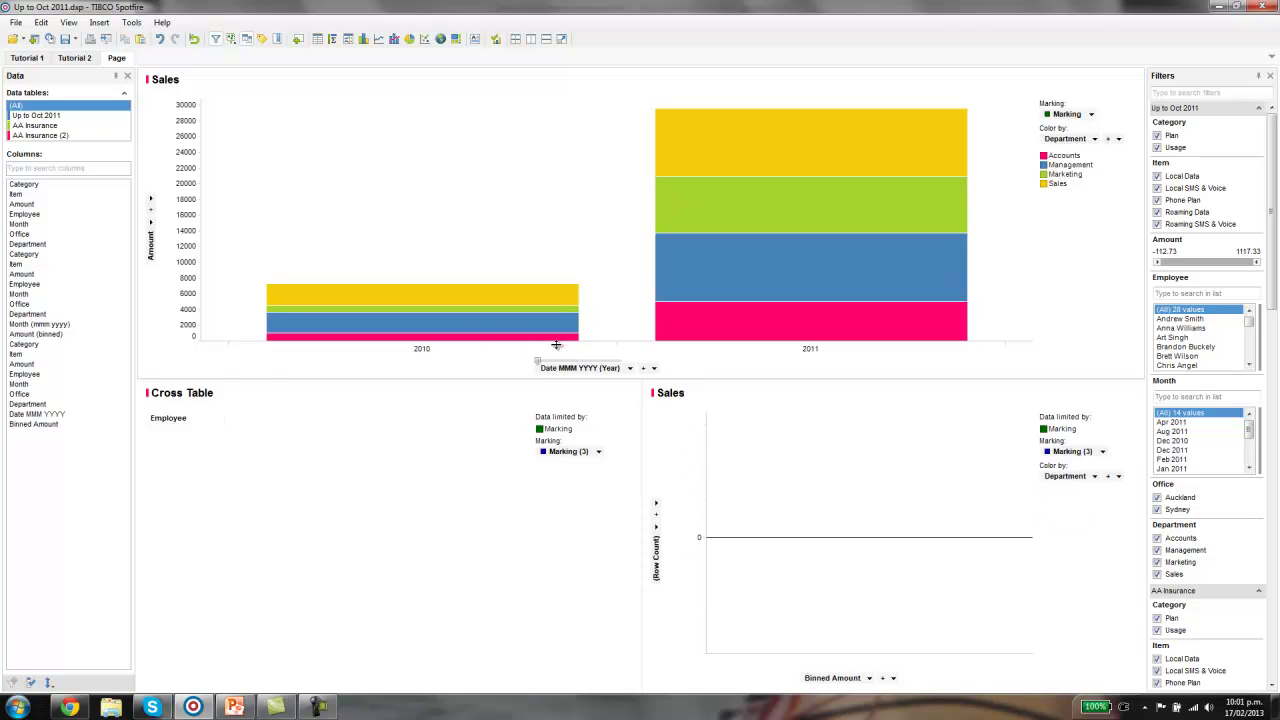
{"action": "right_click", "coordinate": [278, 710]}
{"action": "left_click", "coordinate": [234, 707]}
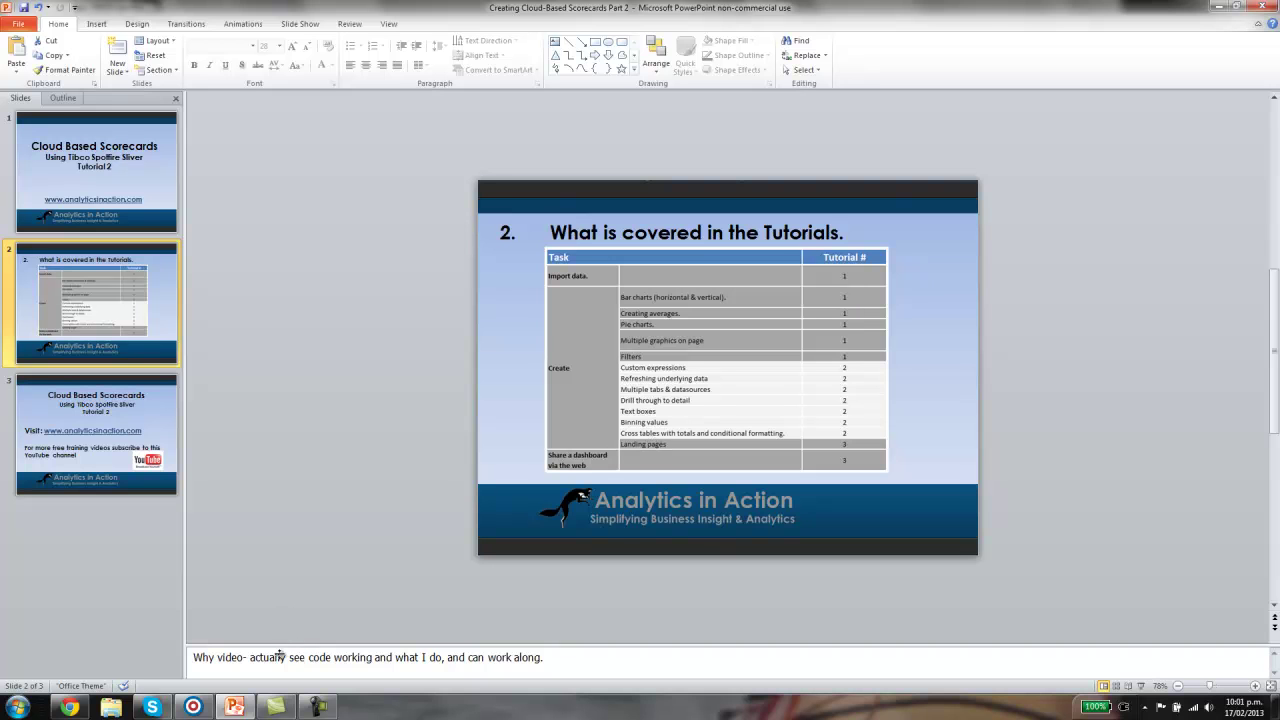
Switch back to the Spotfire dashboard from the Windows taskbar.
{"action": "mouse_move", "coordinate": [321, 708]}
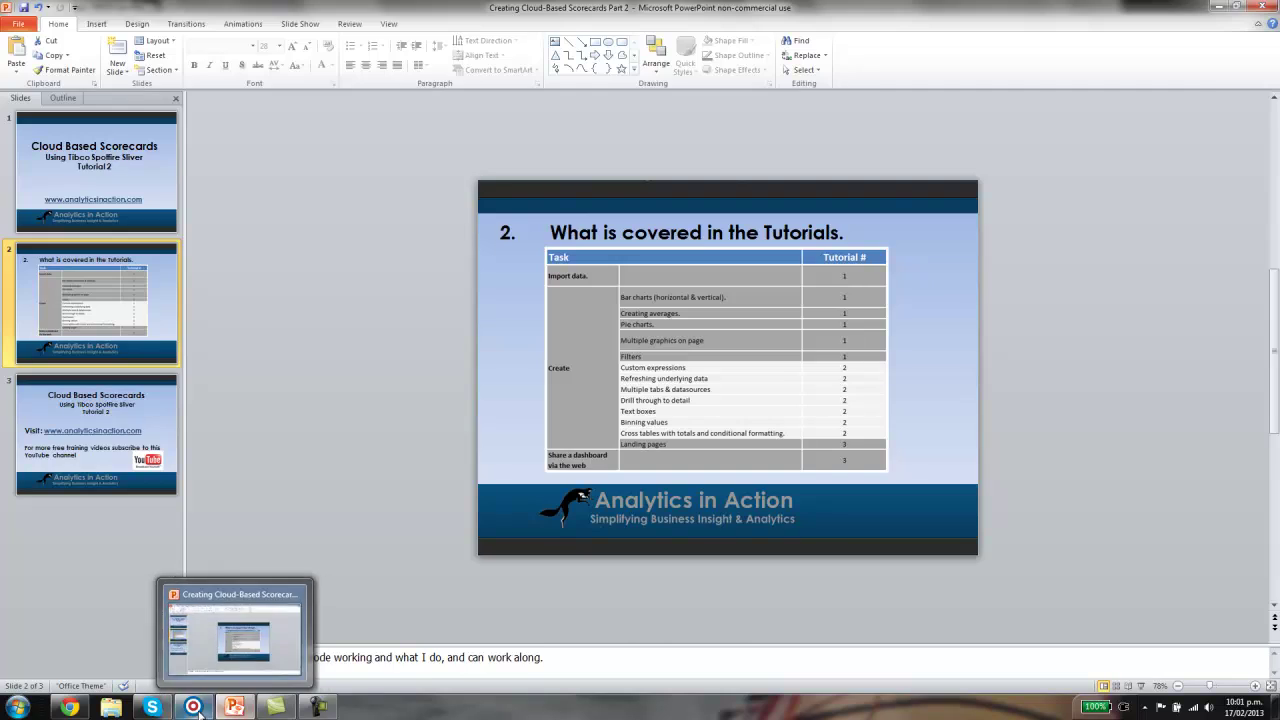
{"action": "left_click", "coordinate": [275, 707]}
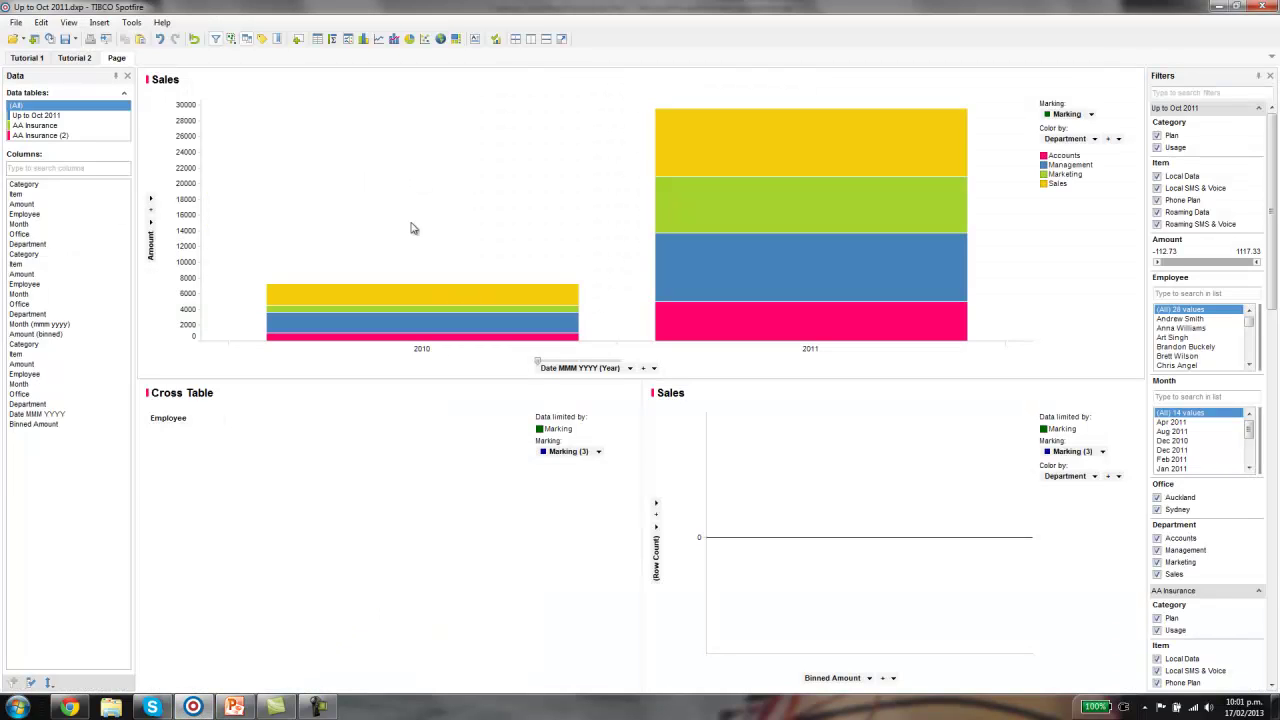
Add a text area beside the Sales chart and title it Explanations.
{"action": "left_click", "coordinate": [476, 39]}
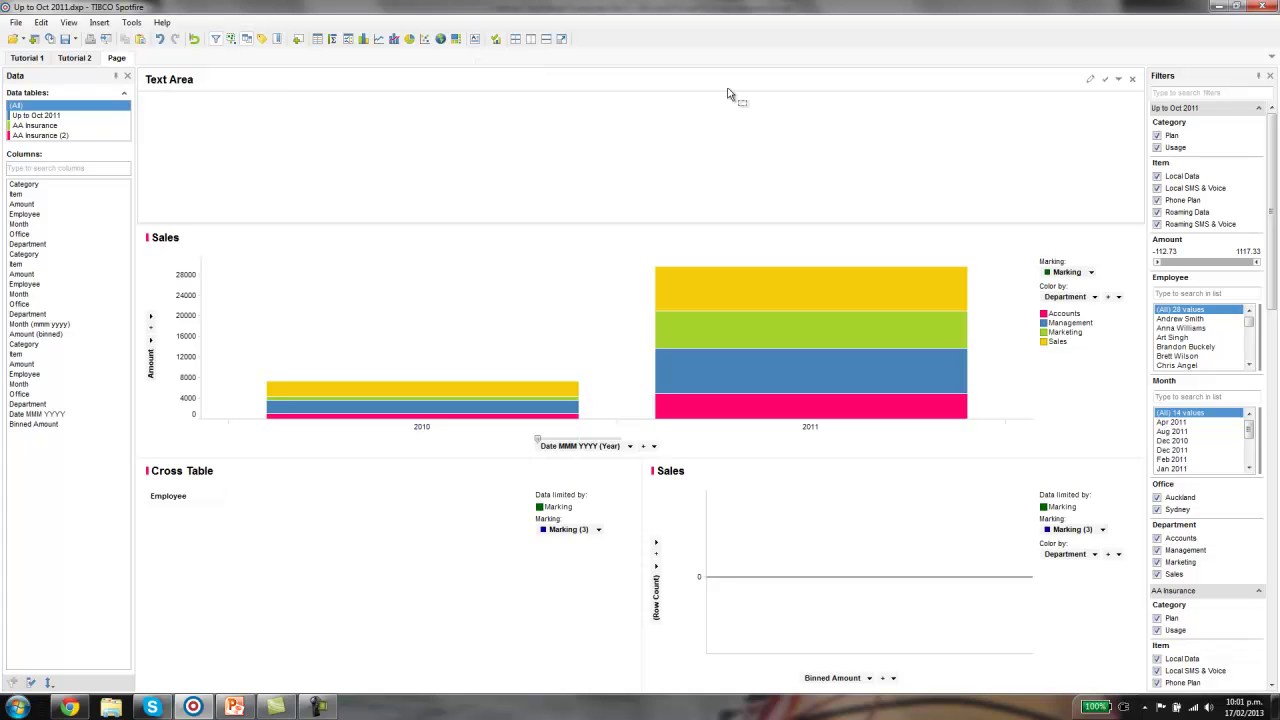
{"action": "left_click_drag", "start_coordinate": [911, 126], "coordinate": [1124, 293]}
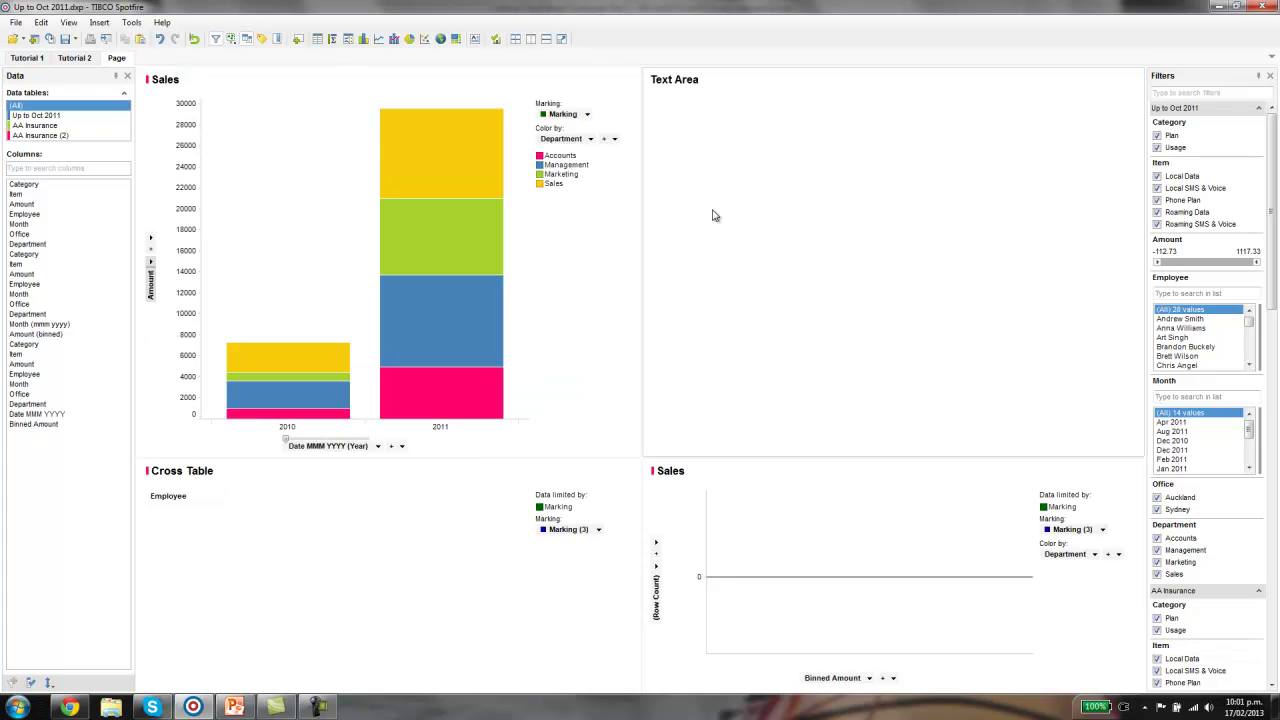
{"action": "double_click", "coordinate": [672, 84]}
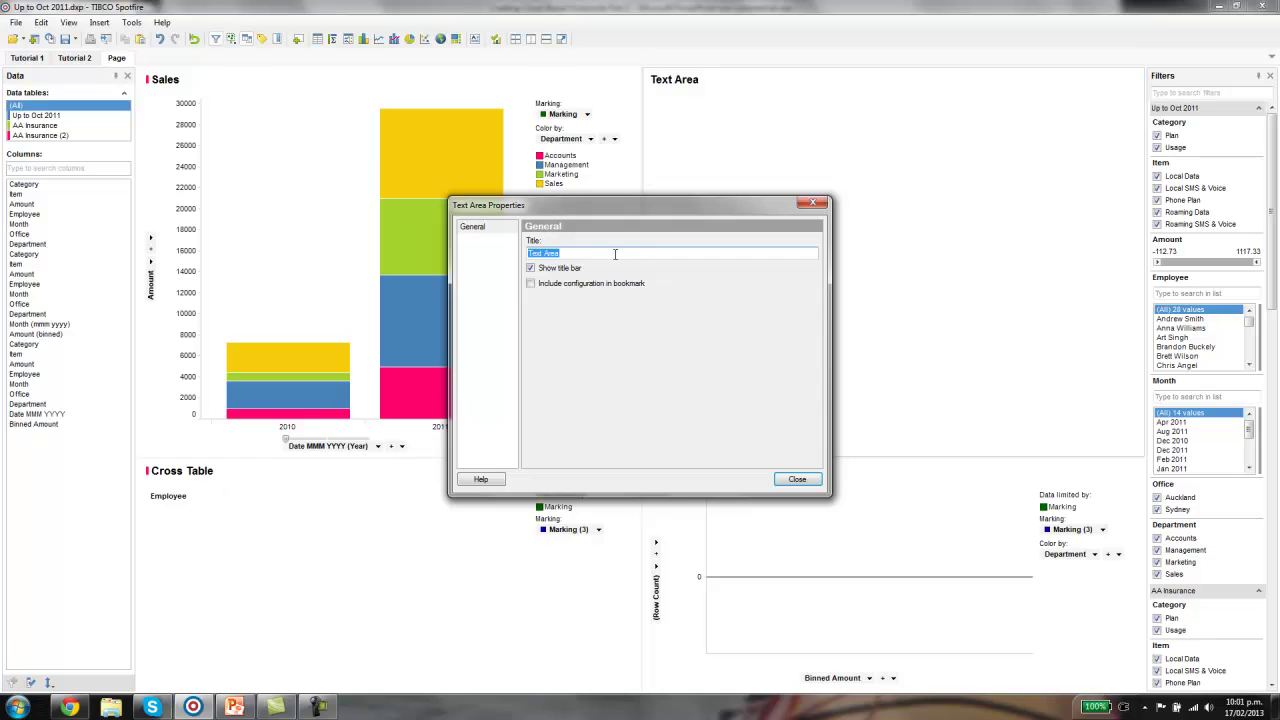
{"action": "type", "text": "Explanations"}
{"action": "left_click", "coordinate": [797, 479]}
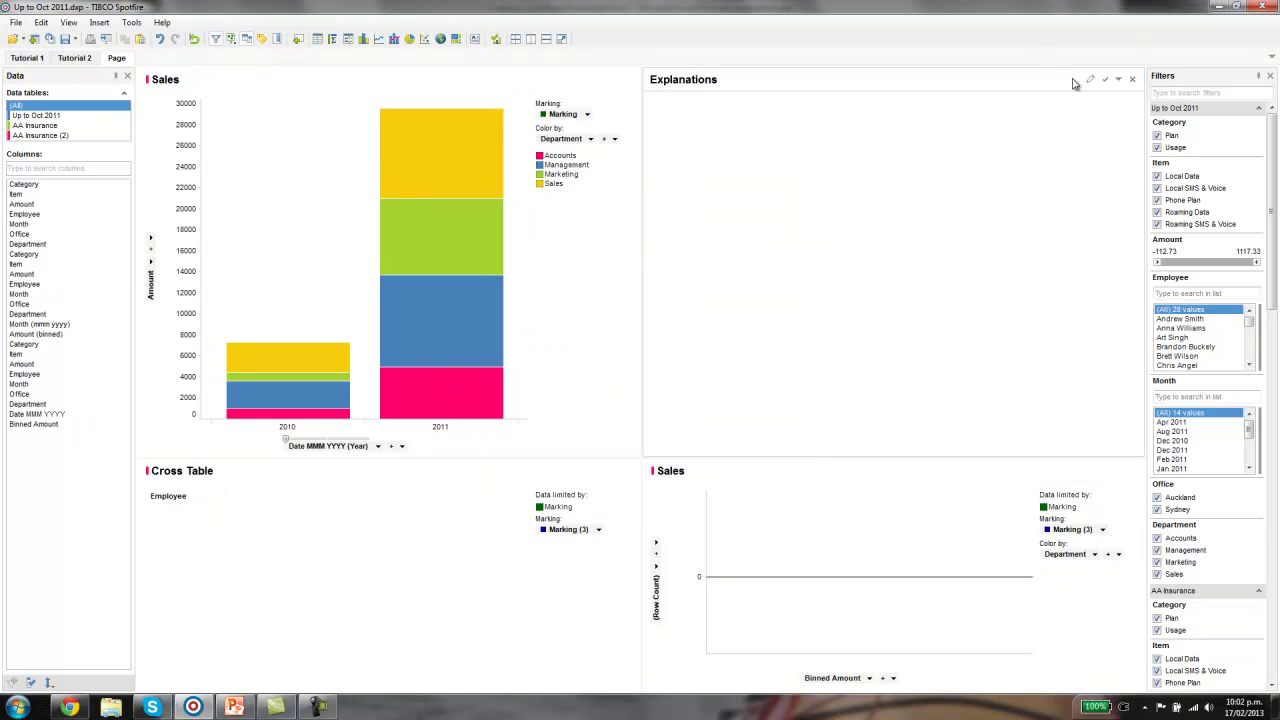
Widen the Sales chart against the Explanations panel and mark the 2011 bar.
{"action": "left_click", "coordinate": [1092, 80]}
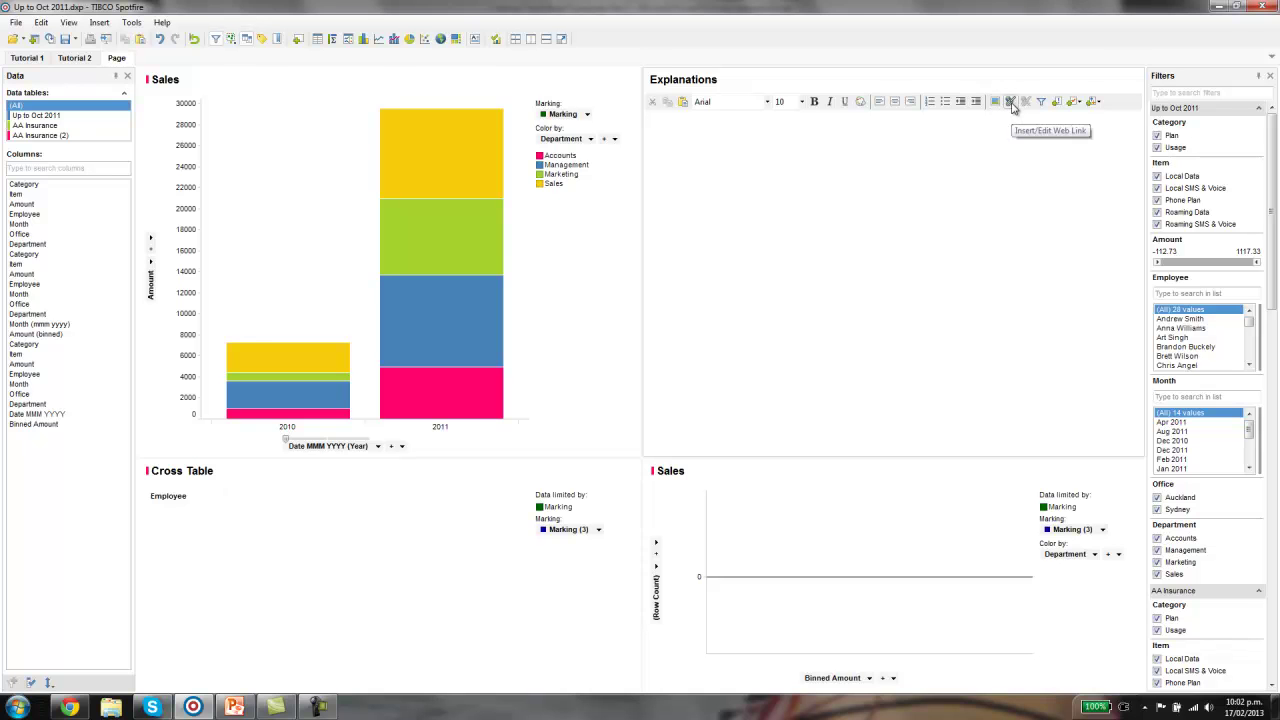
{"action": "left_click", "coordinate": [760, 325]}
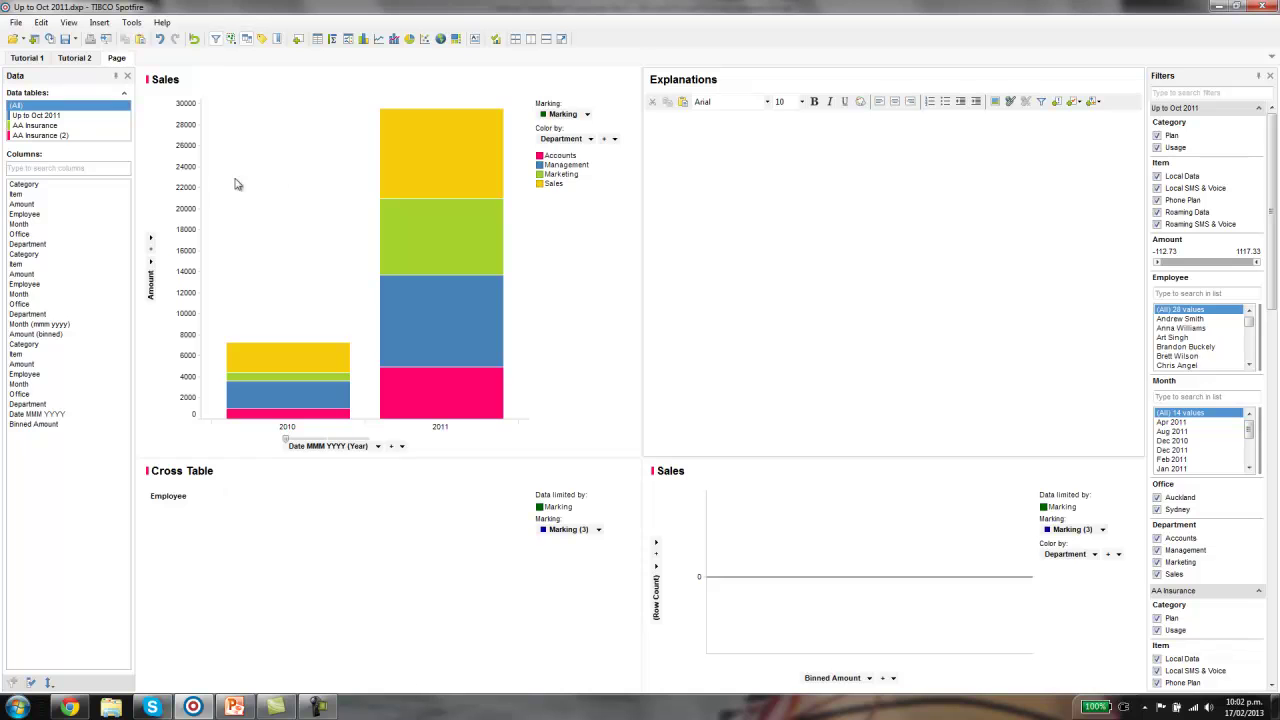
{"action": "left_click_drag", "start_coordinate": [643, 206], "coordinate": [783, 206]}
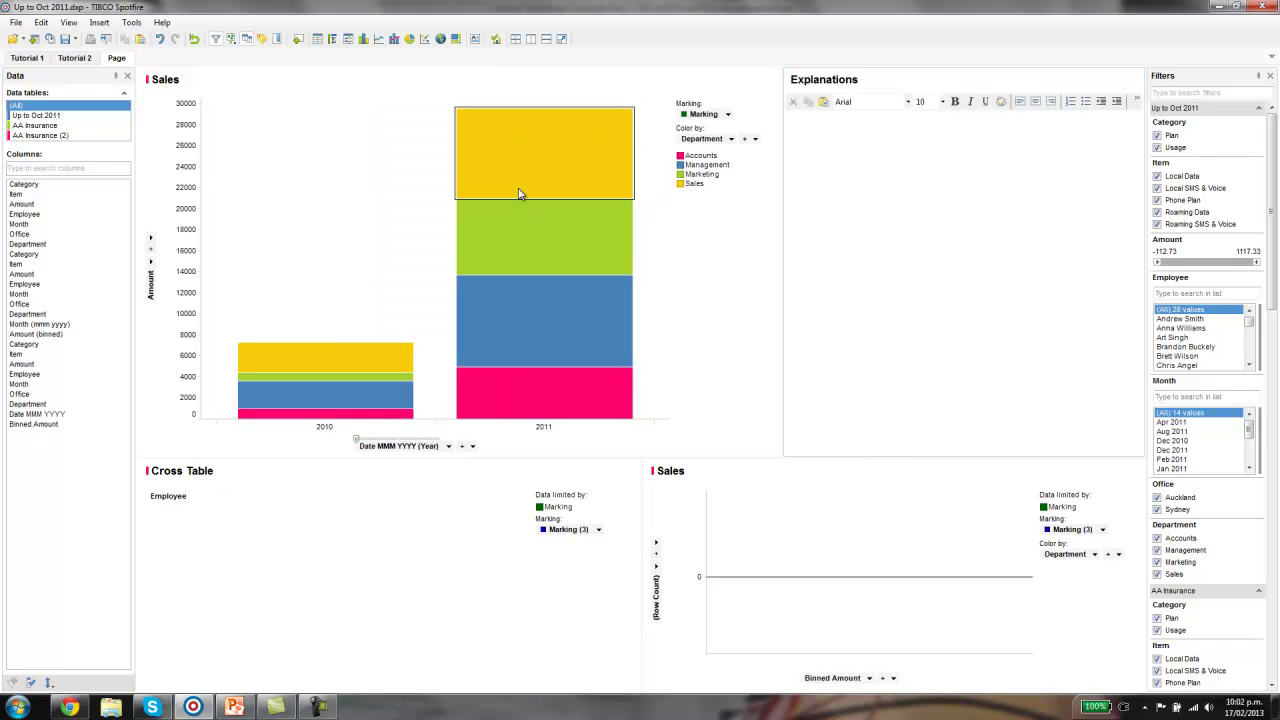
{"action": "left_click_drag", "start_coordinate": [588, 102], "coordinate": [666, 434]}
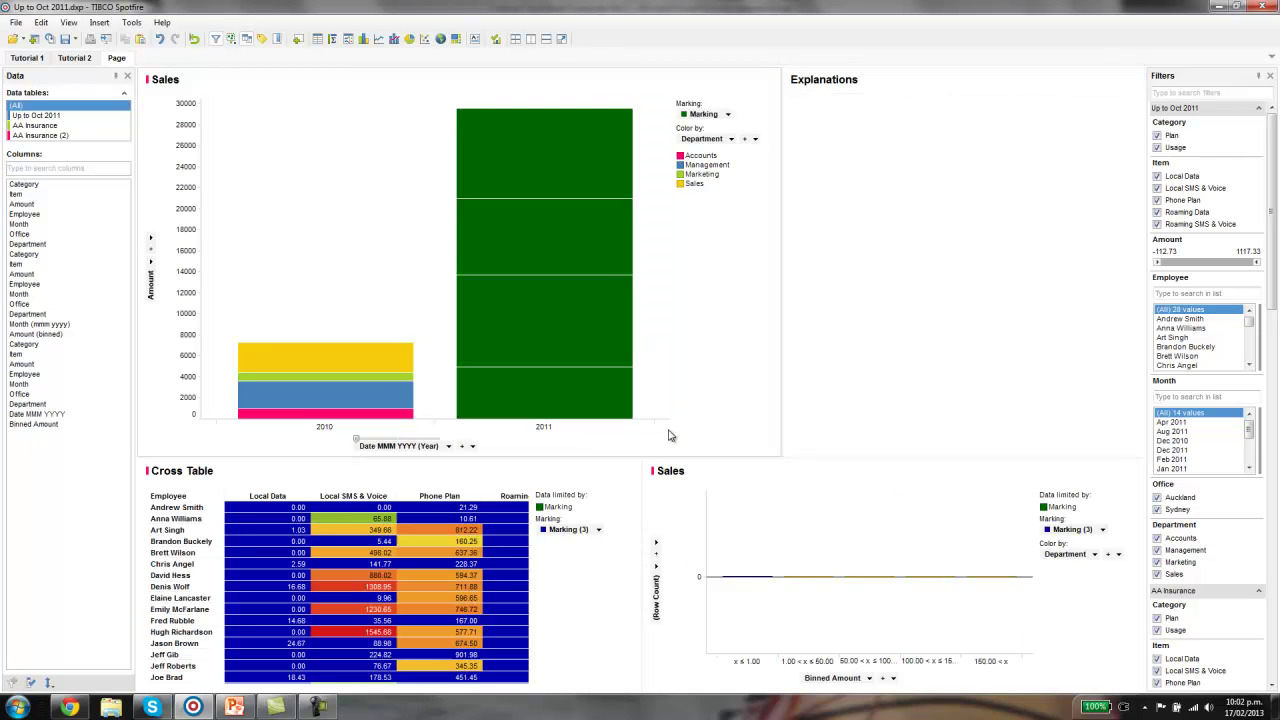
Open youtube.com in a new Chrome tab.
{"action": "left_click", "coordinate": [69, 707]}
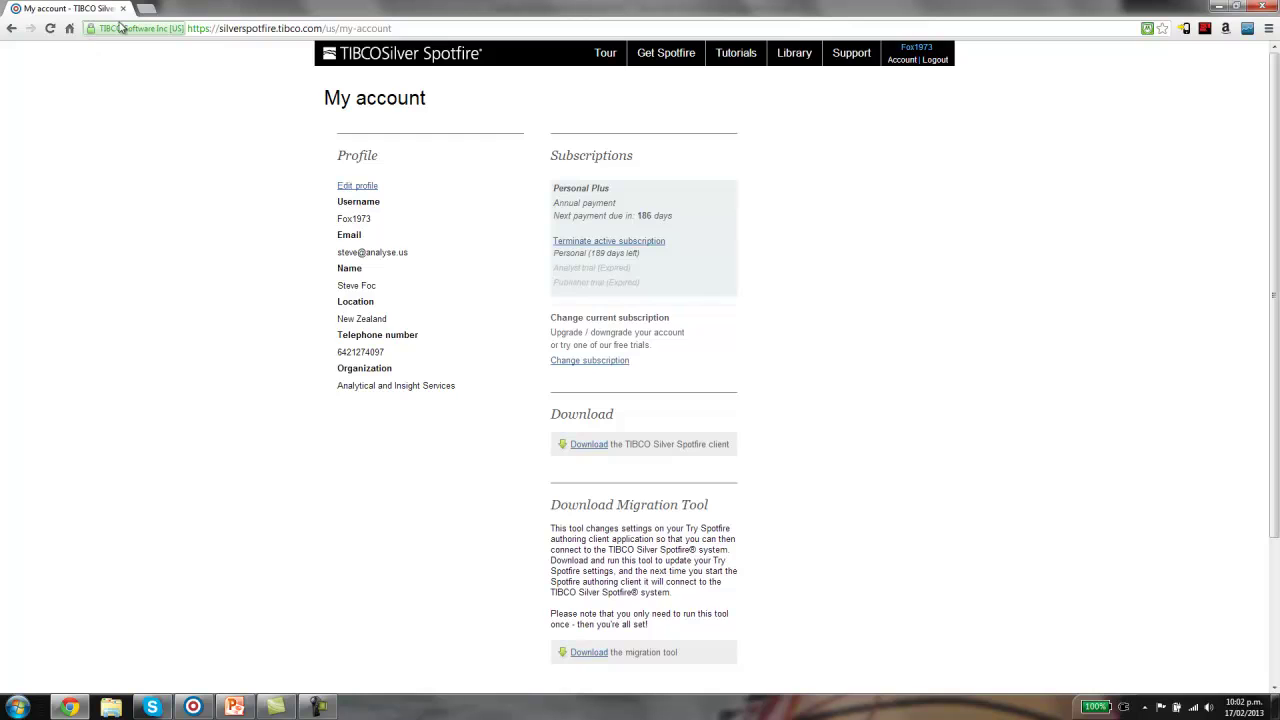
{"action": "left_click", "coordinate": [150, 10]}
{"action": "type", "text": "you"}
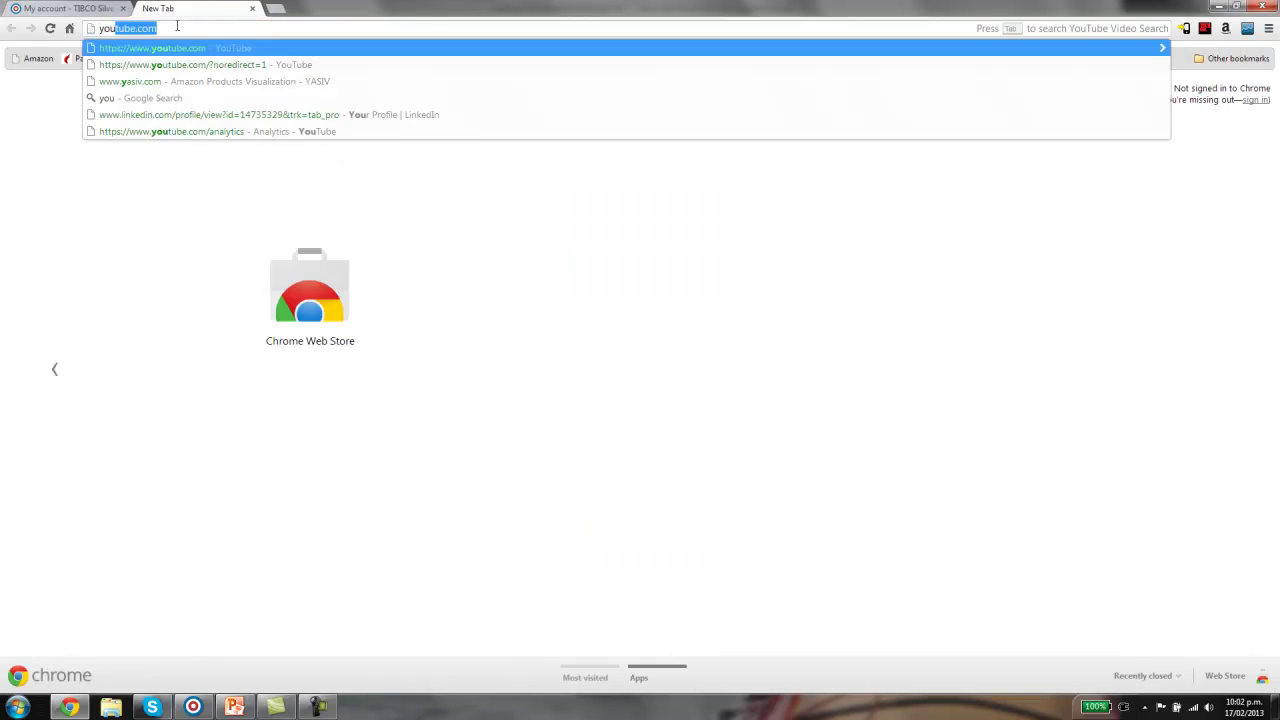
{"action": "key", "text": "Return"}
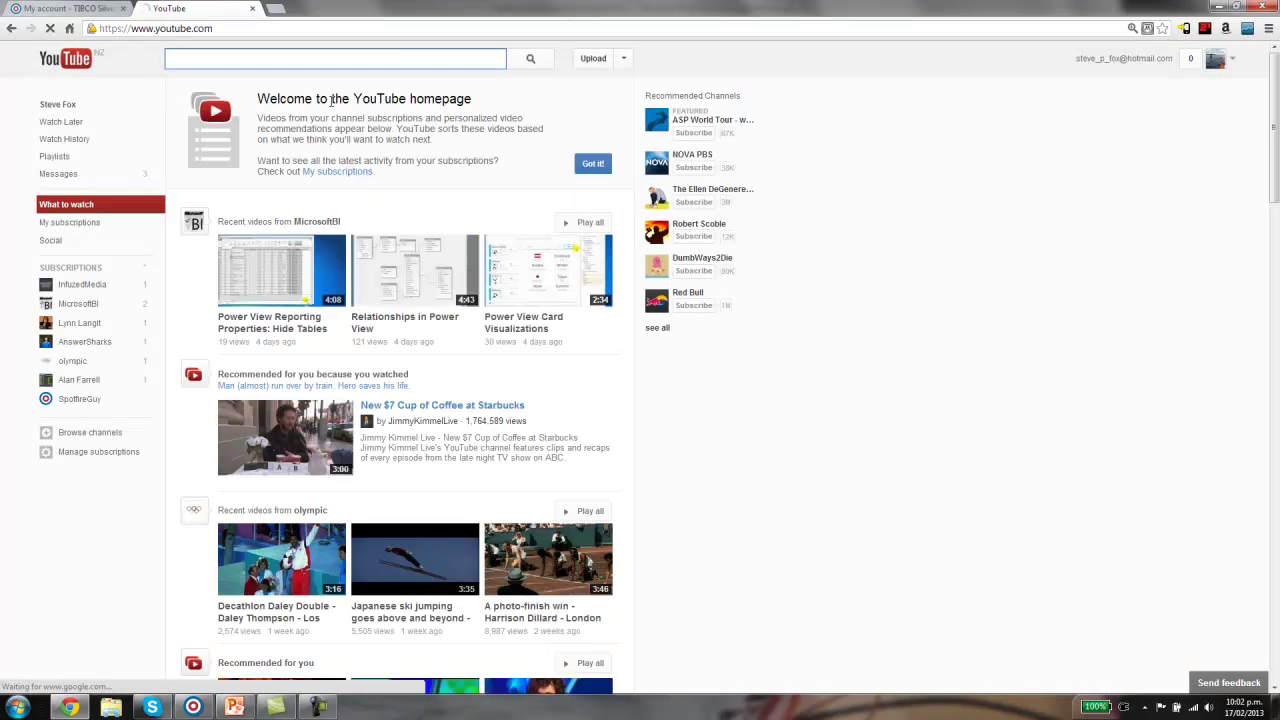
Play the spatial queries video from Video Manager, pause it, and open another tab.
{"action": "left_click", "coordinate": [621, 60]}
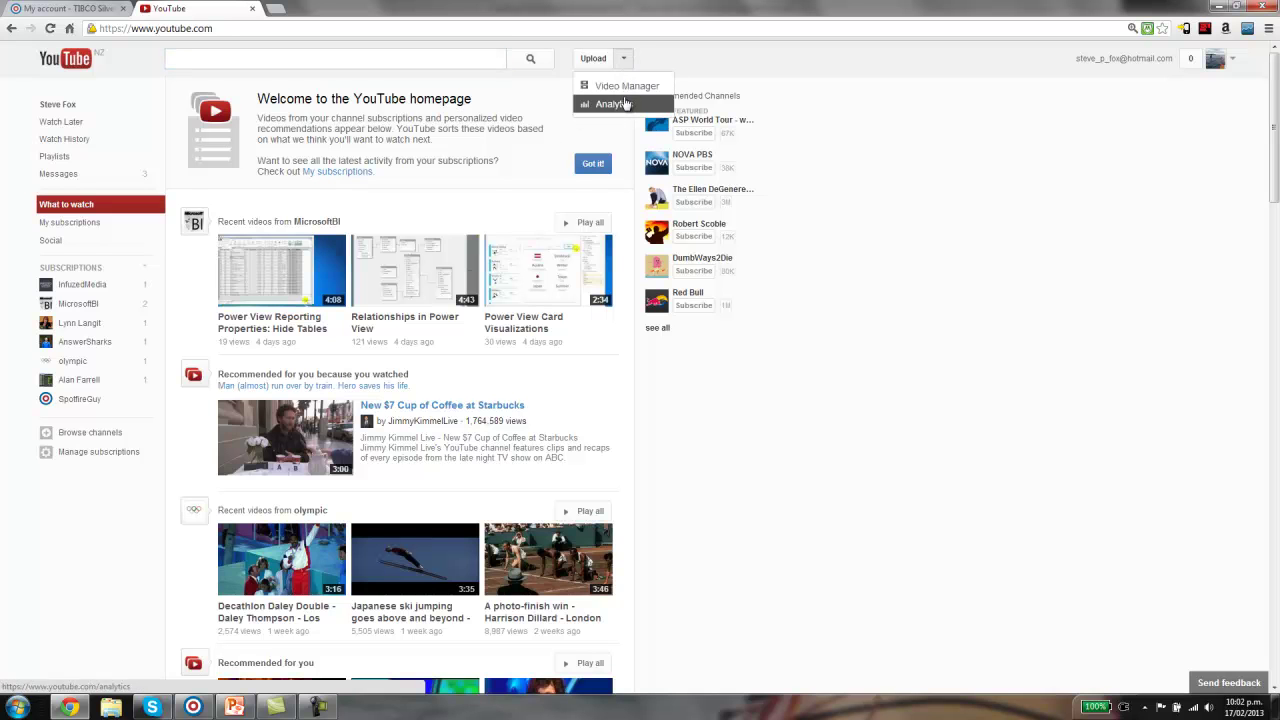
{"action": "left_click", "coordinate": [628, 88]}
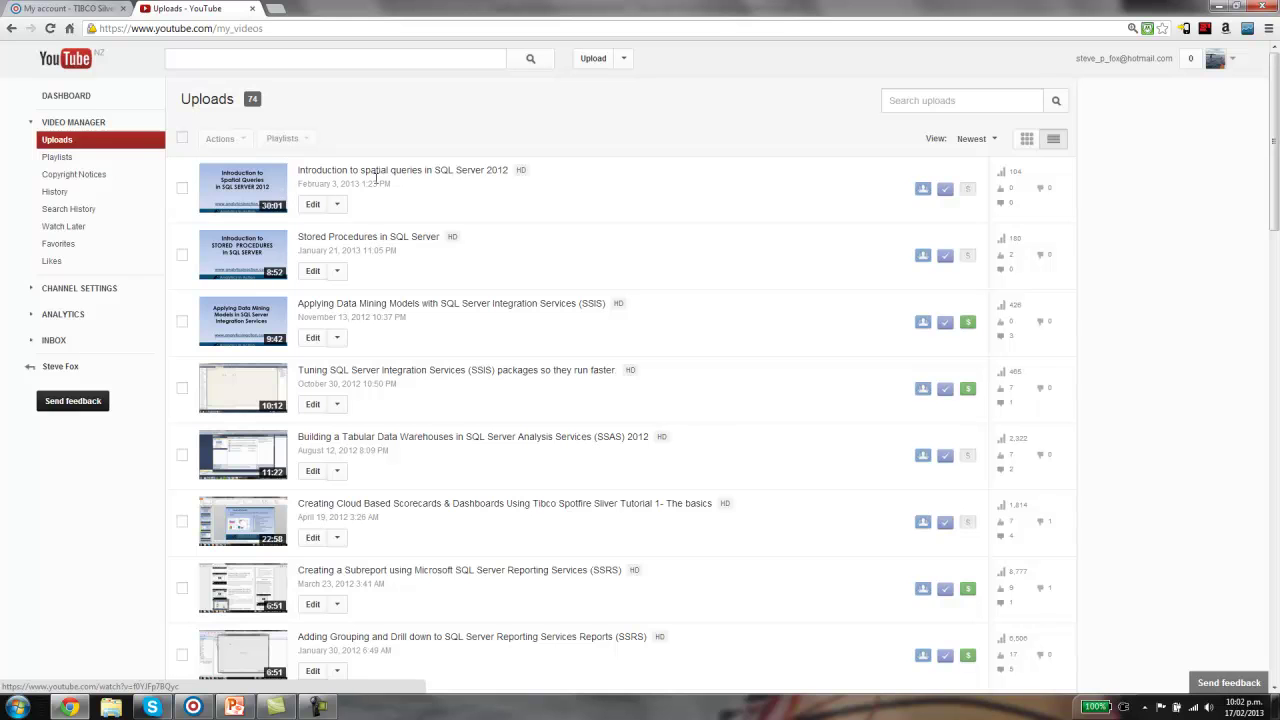
{"action": "left_click", "coordinate": [380, 174]}
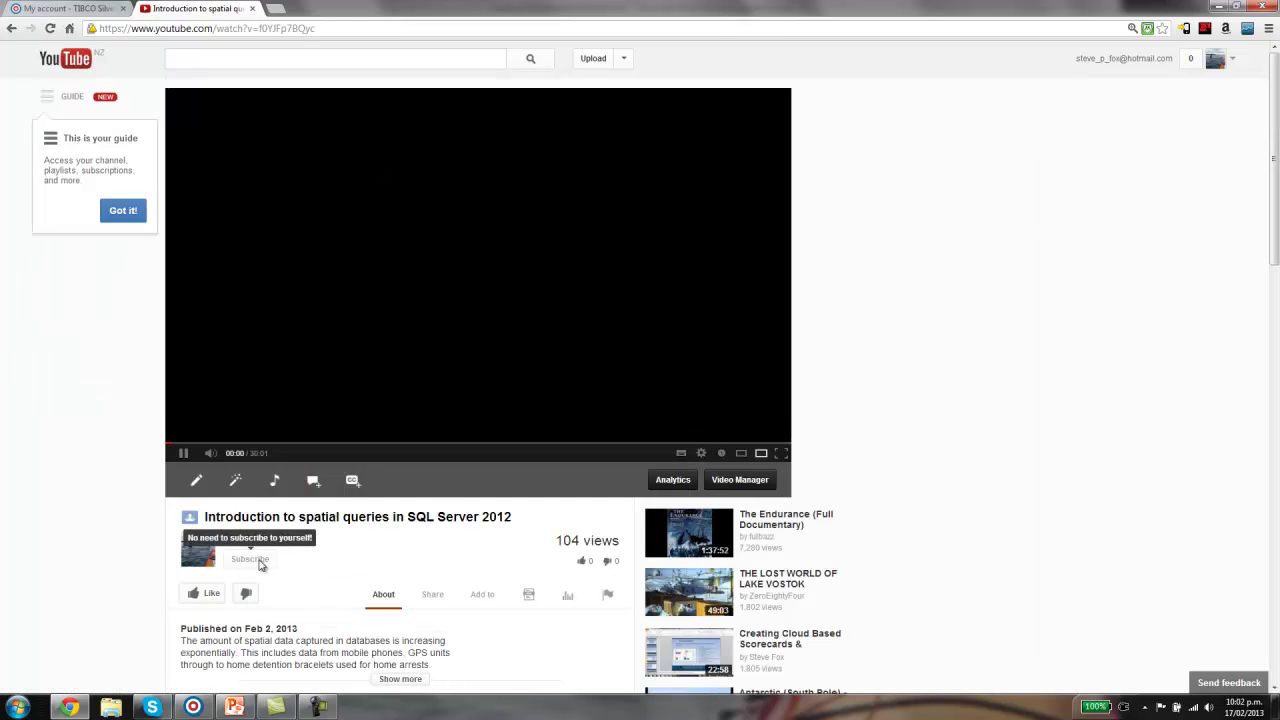
{"action": "left_click", "coordinate": [184, 453]}
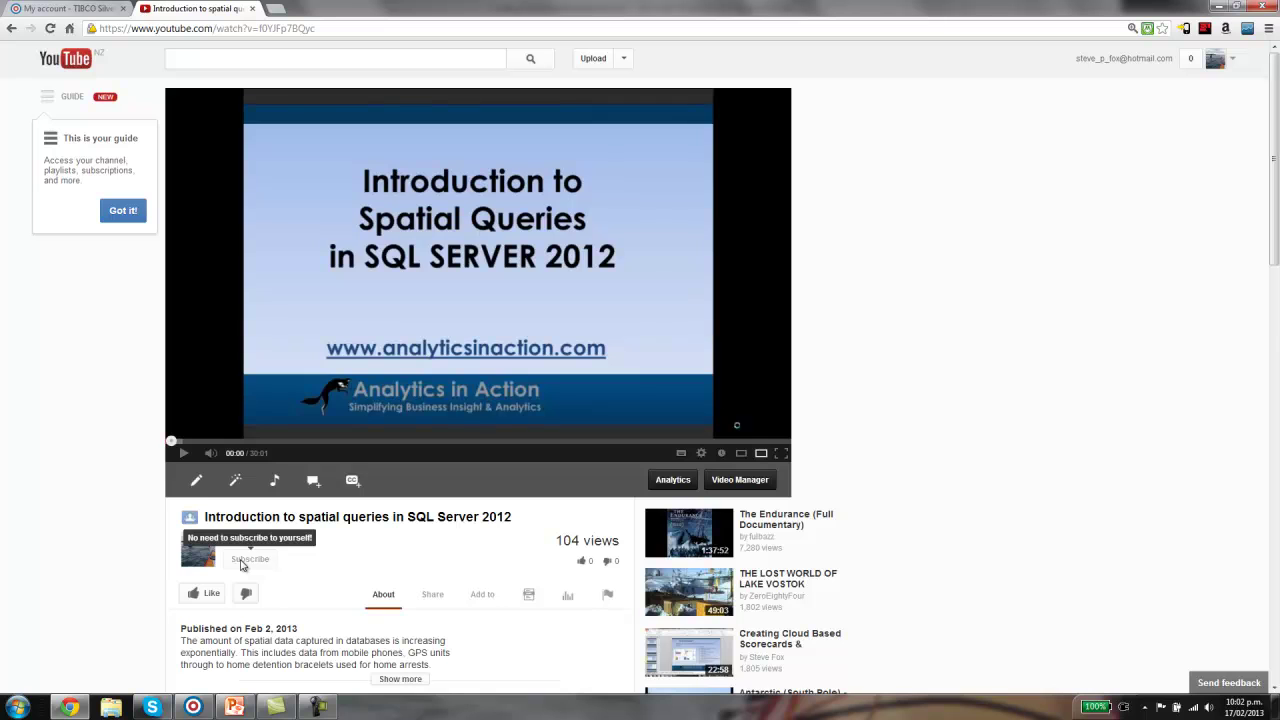
{"action": "left_click", "coordinate": [275, 8]}
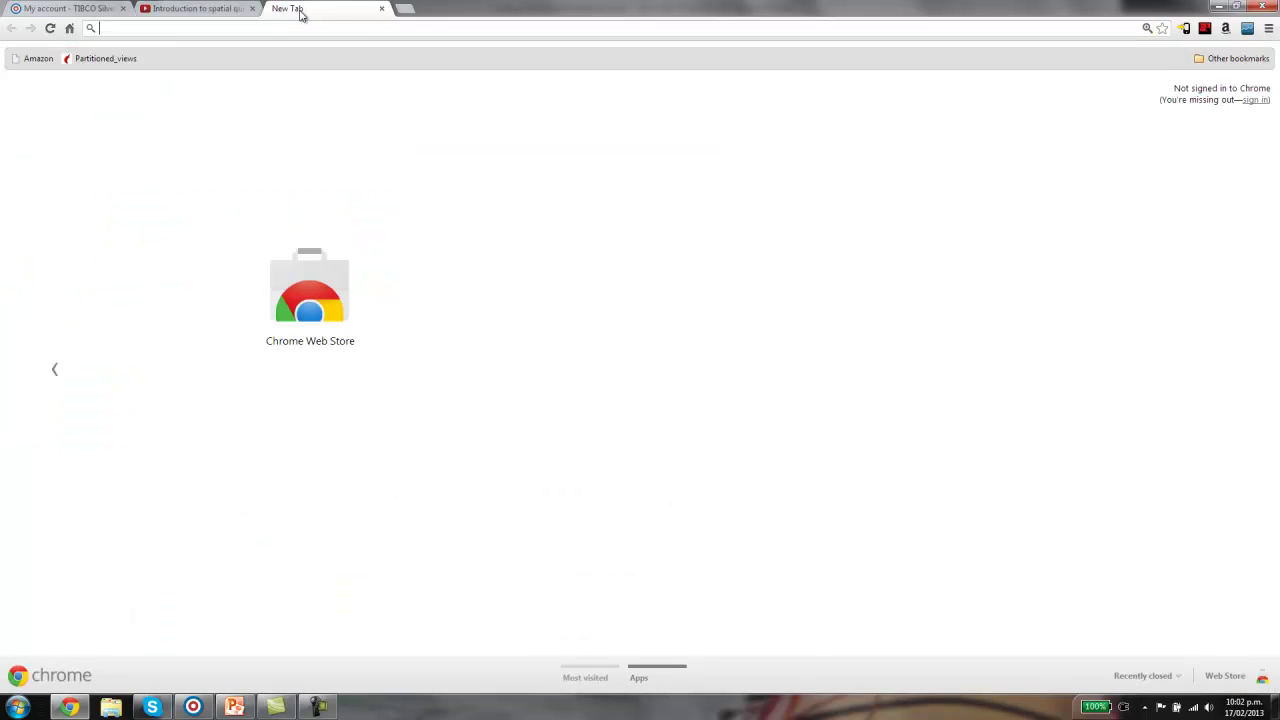